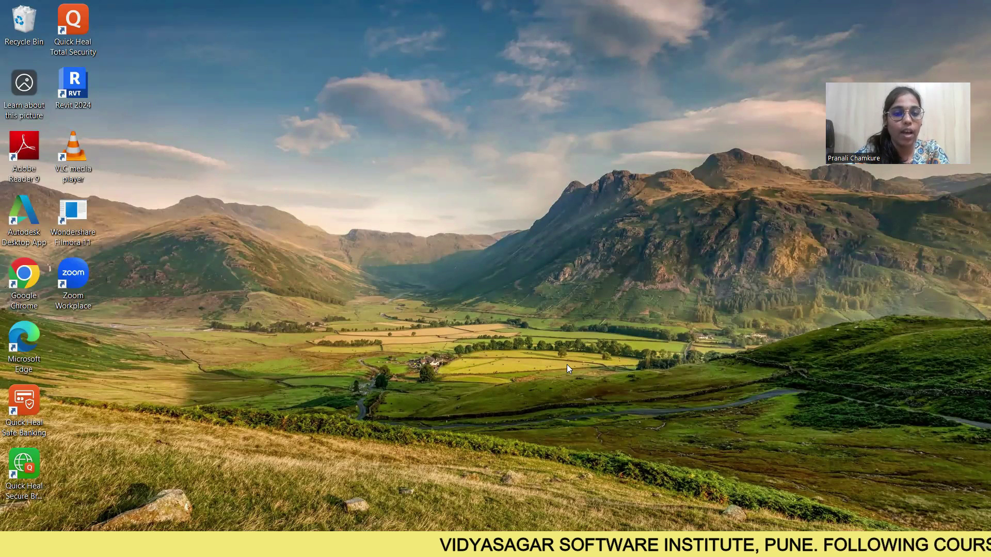
Set the Windows sound volume to 100.
key(XF86AudioLowerVolume)
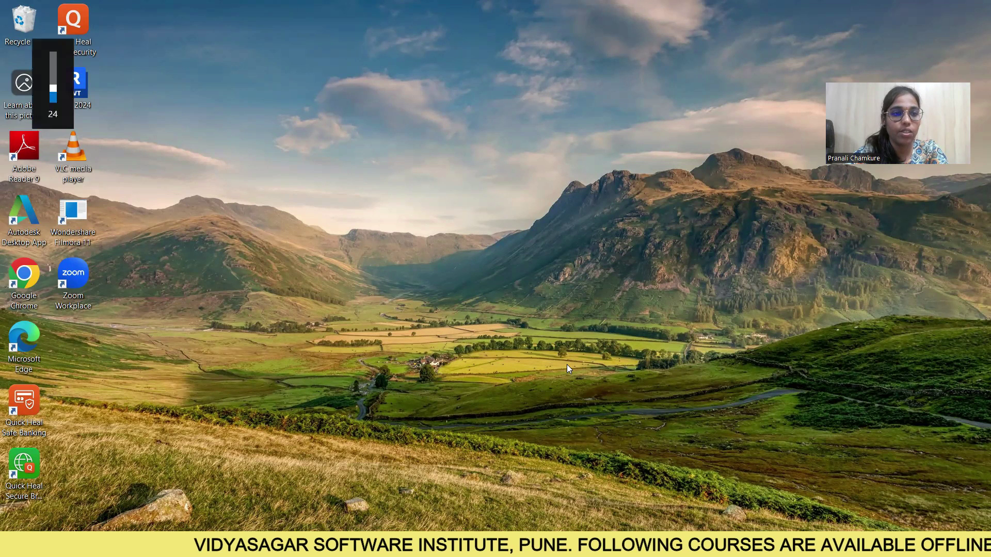
key(XF86AudioRaiseVolume)
key(XF86AudioRaiseVolume)
key(XF86AudioRaiseVolume)
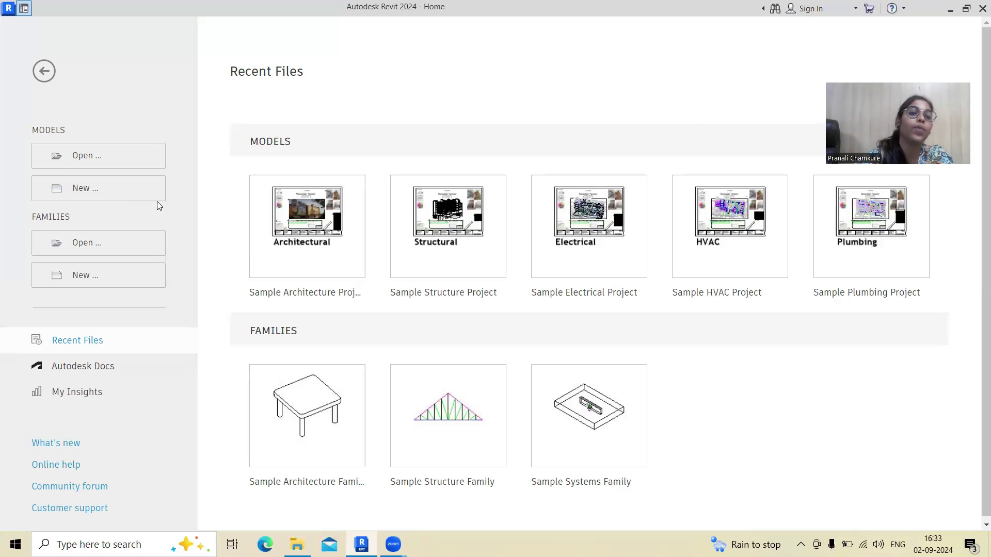
Start a new project, review the template list, and browse the English-Imperial template files.
click(116, 188)
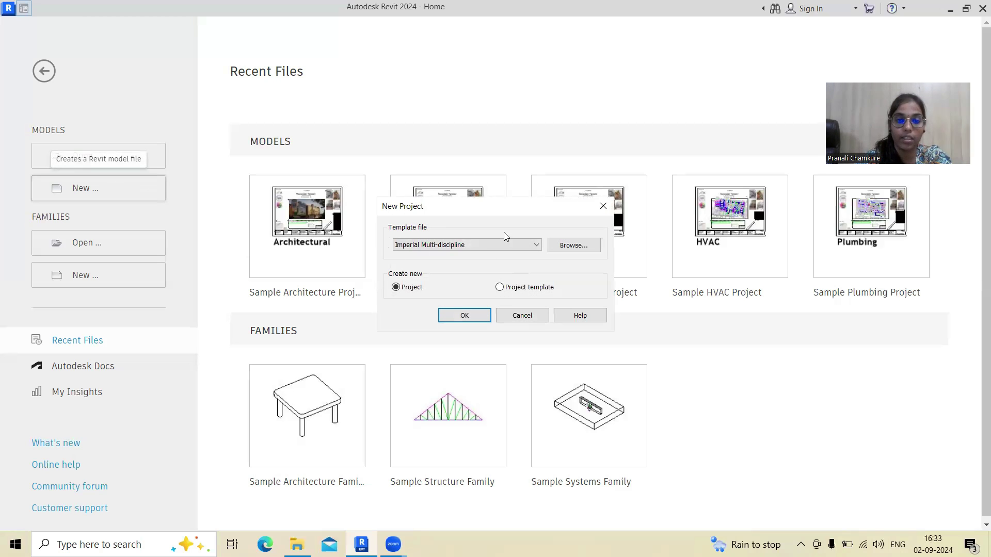
click(534, 247)
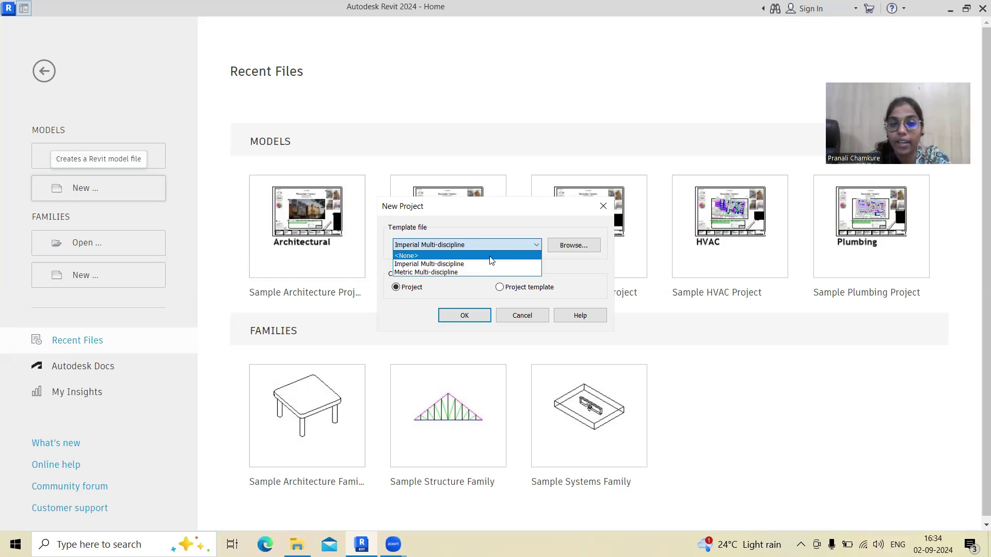
click(560, 248)
click(572, 246)
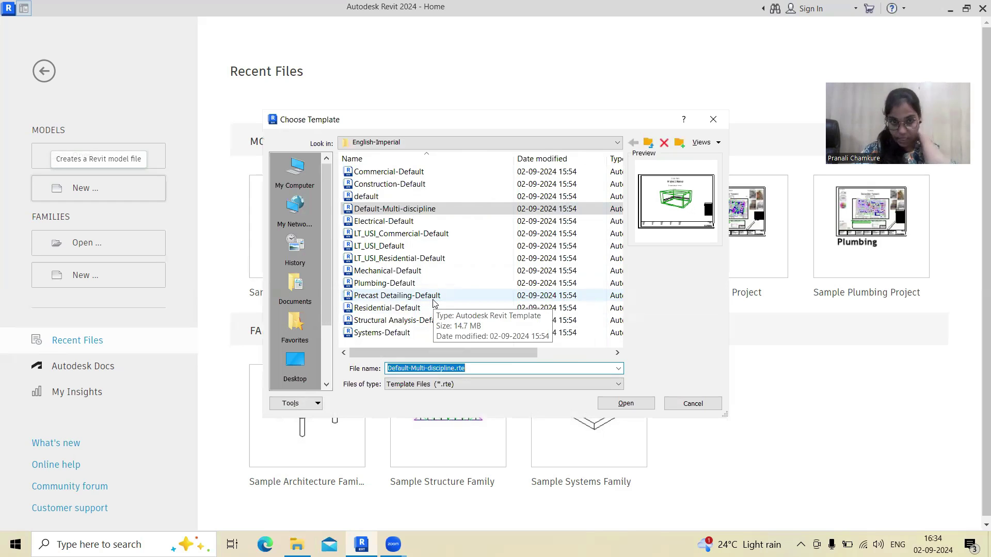
Choose default.rte in Choose Template and load it as the new project's template.
click(389, 201)
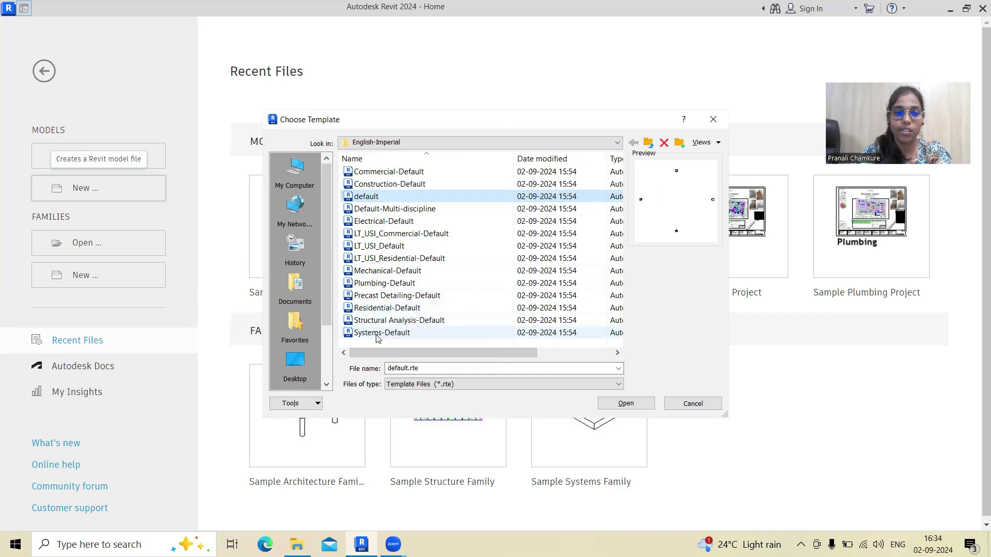
click(399, 202)
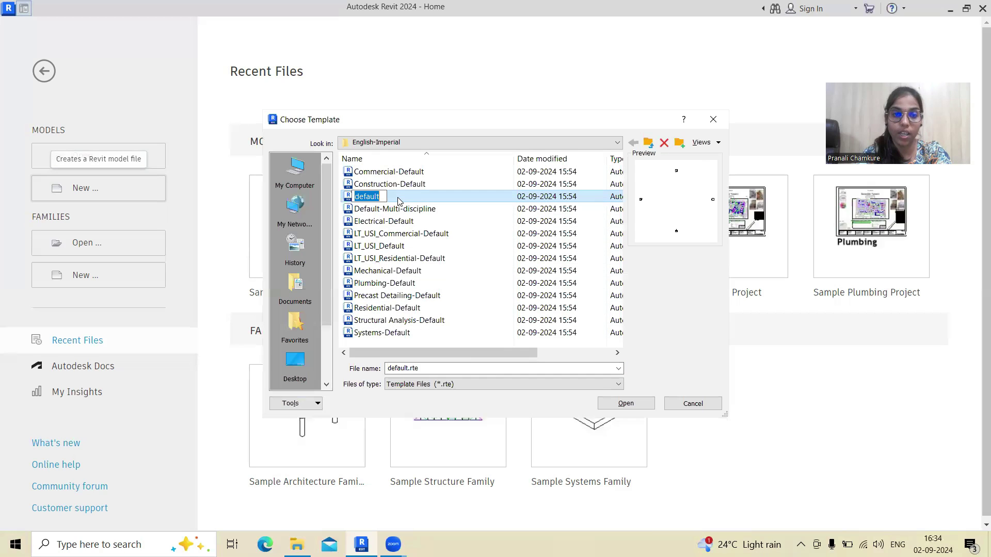
click(414, 209)
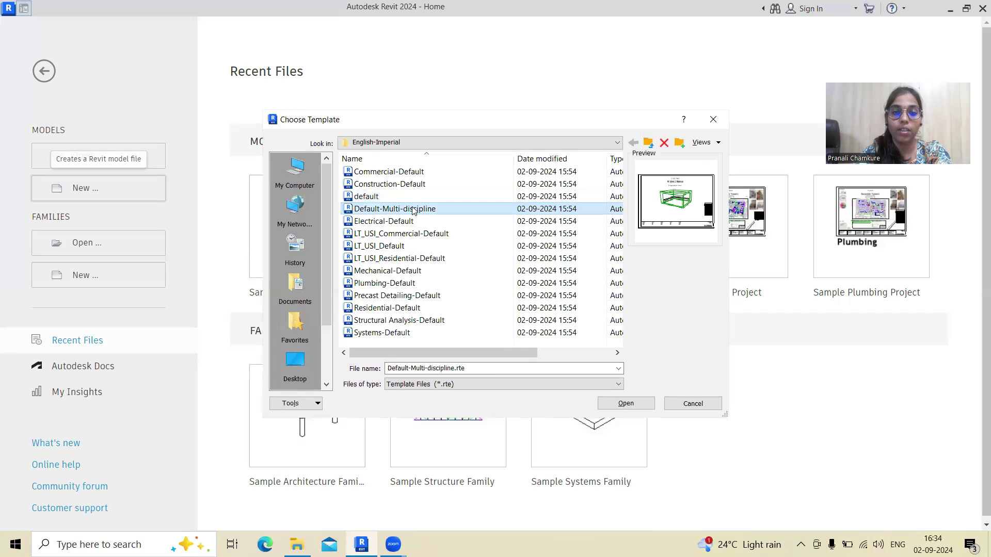
click(371, 196)
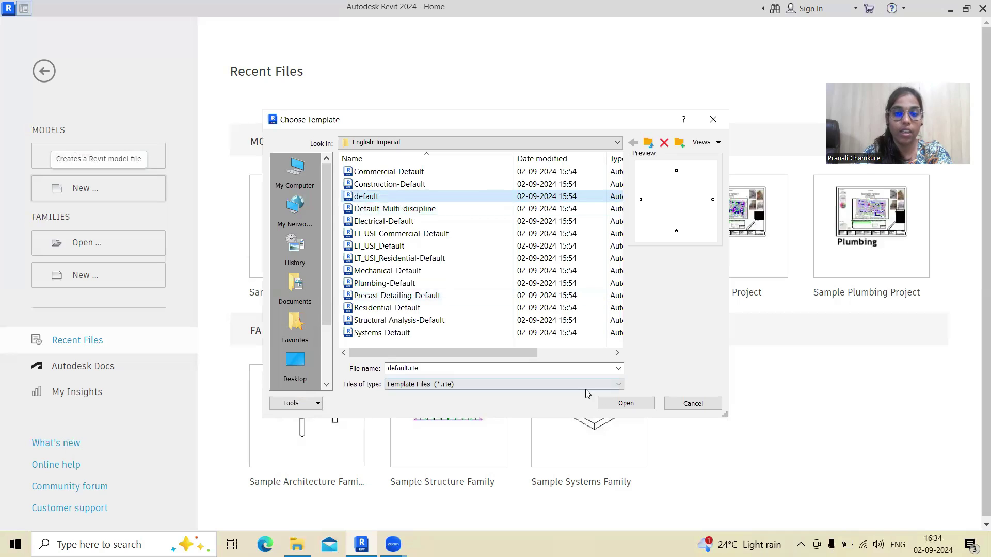
click(633, 408)
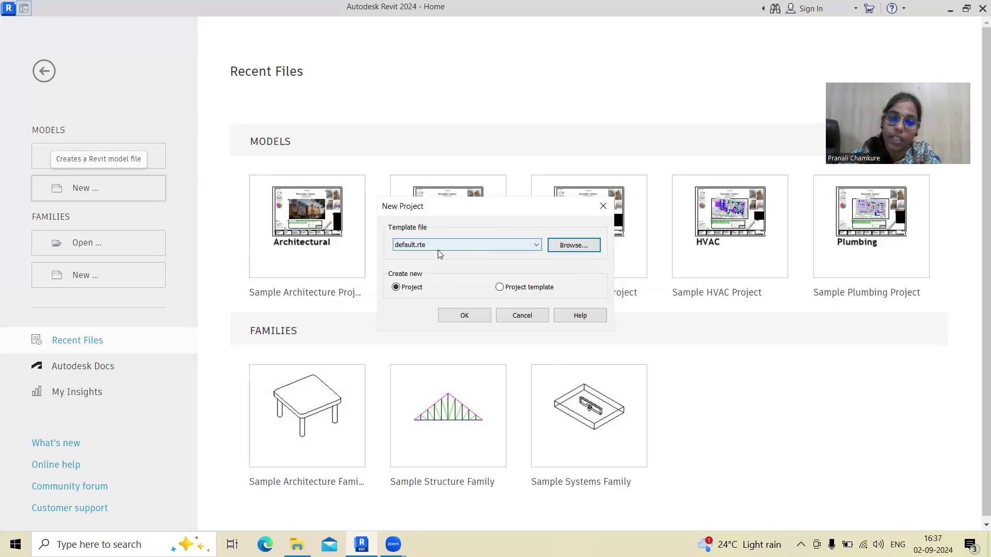
Create Project1 from default.rte and float the Project Browser over the Level 1 plan.
click(465, 316)
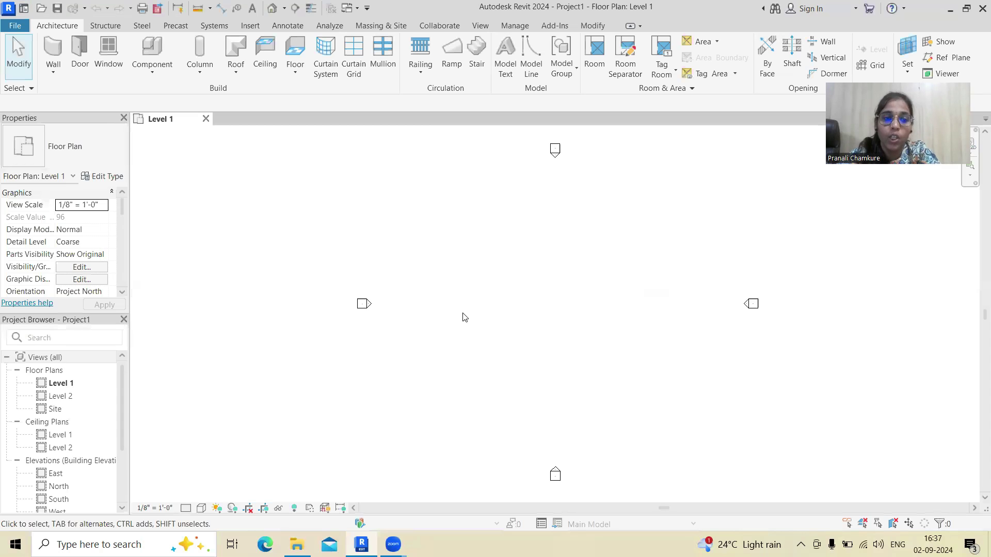
scroll(407, 292, down, 2)
middle_drag(434, 309, 374, 298)
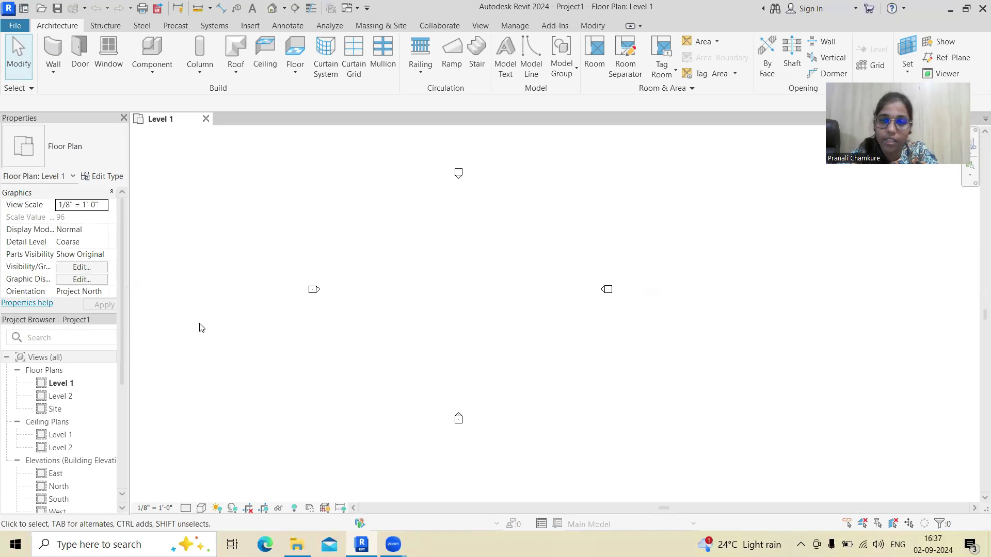
drag(202, 328, 965, 212)
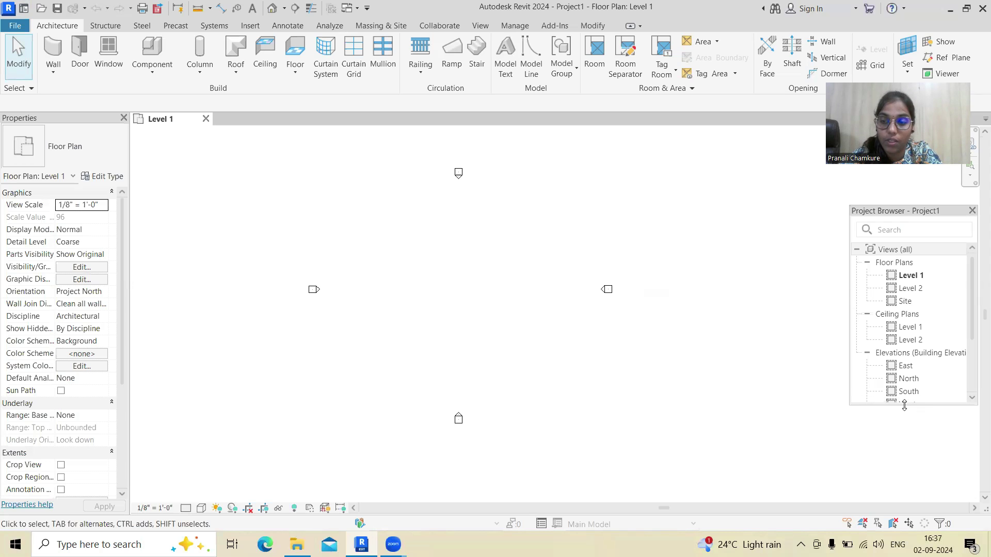
Stretch the floating Project Browser taller at its bottom and top edges.
drag(904, 406, 904, 505)
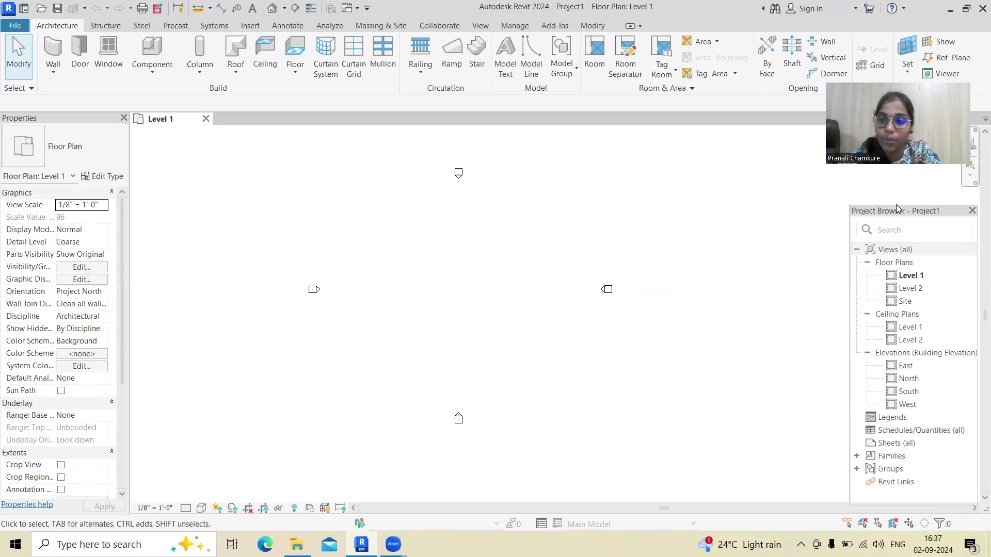
drag(896, 205, 896, 172)
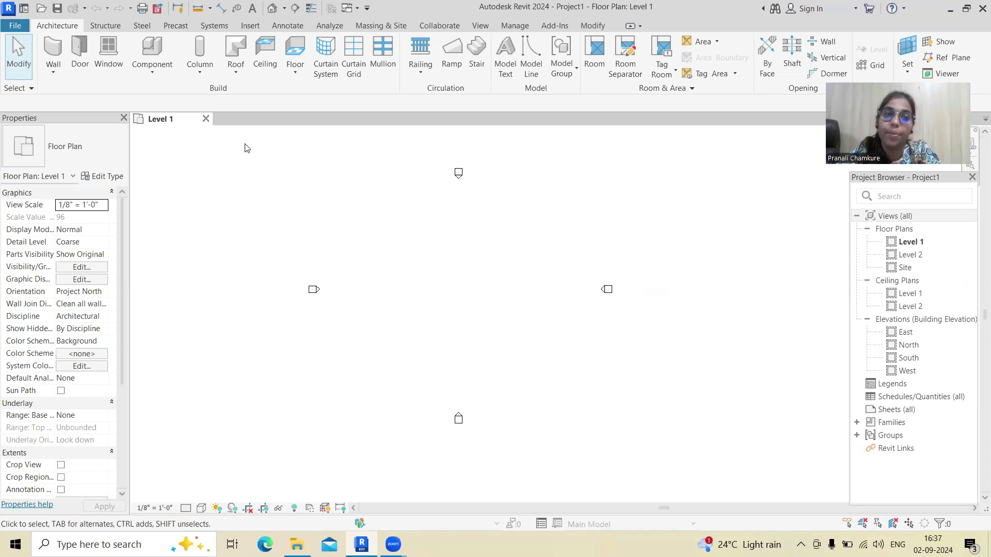
Show and dismiss the window control menu, then open the File application menu.
click(8, 6)
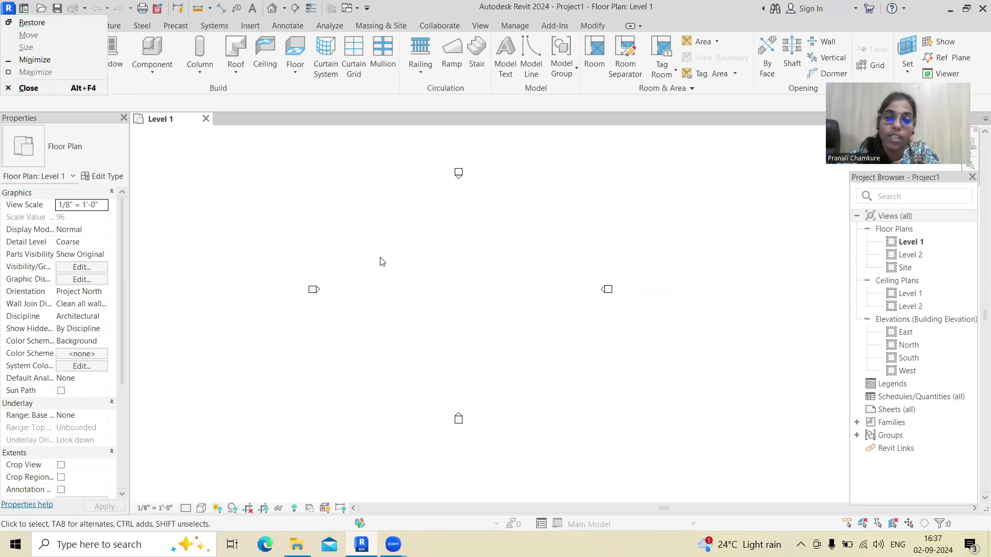
click(4, 10)
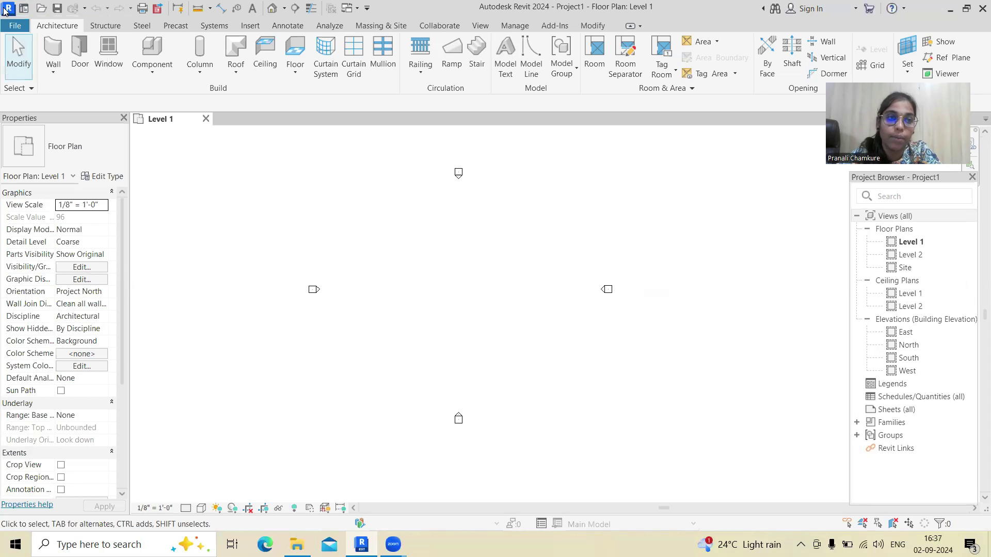
click(10, 25)
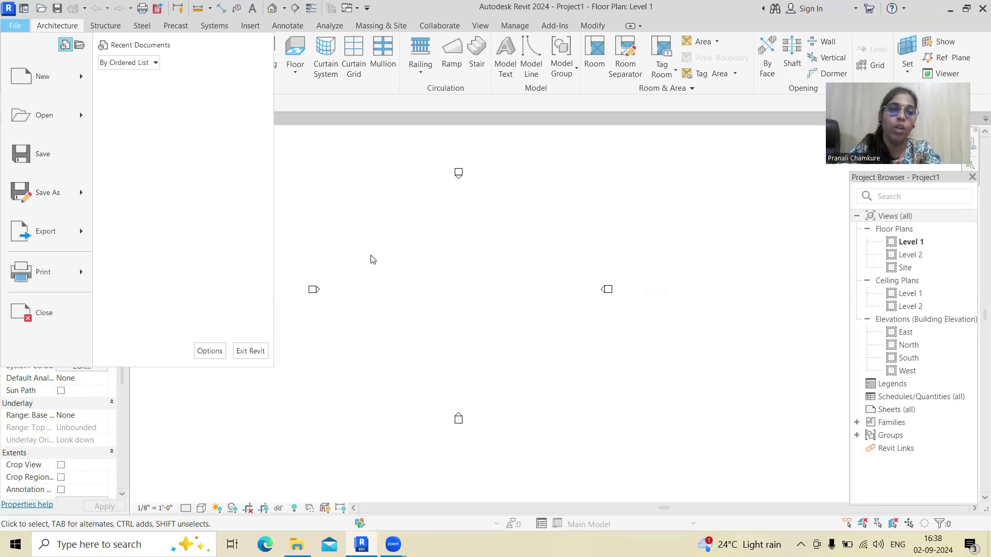
Open Options at General, keep the 30-minute save reminder, and select the username text.
click(210, 351)
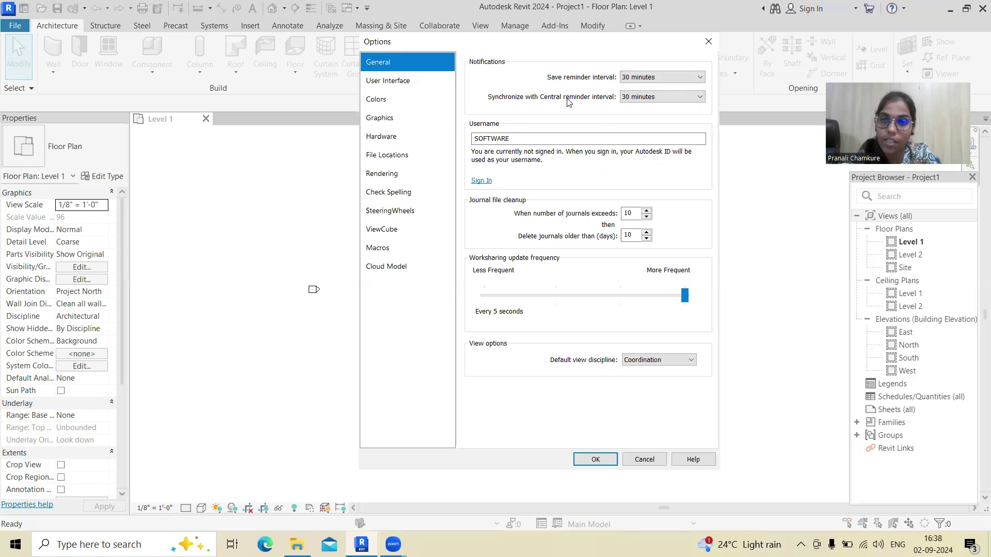
click(631, 79)
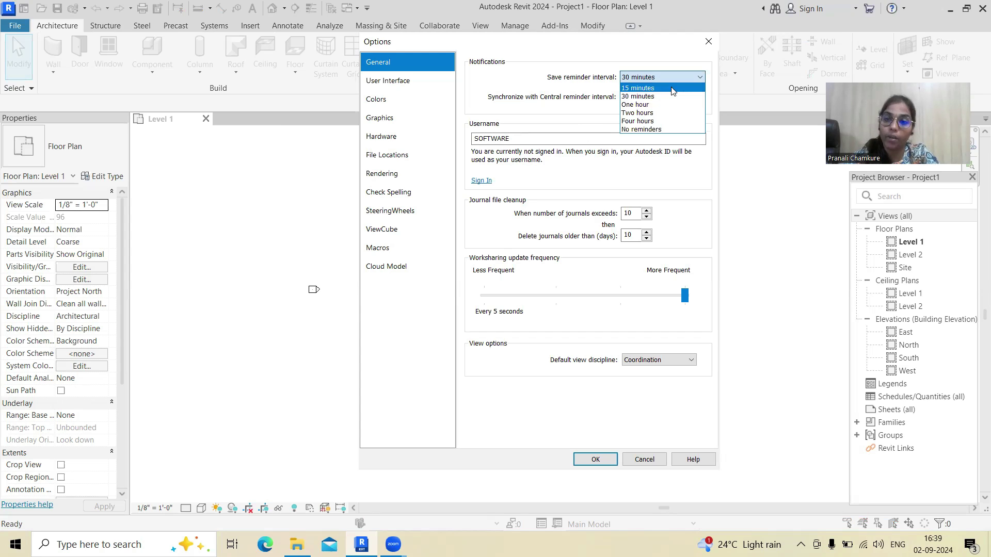
click(737, 141)
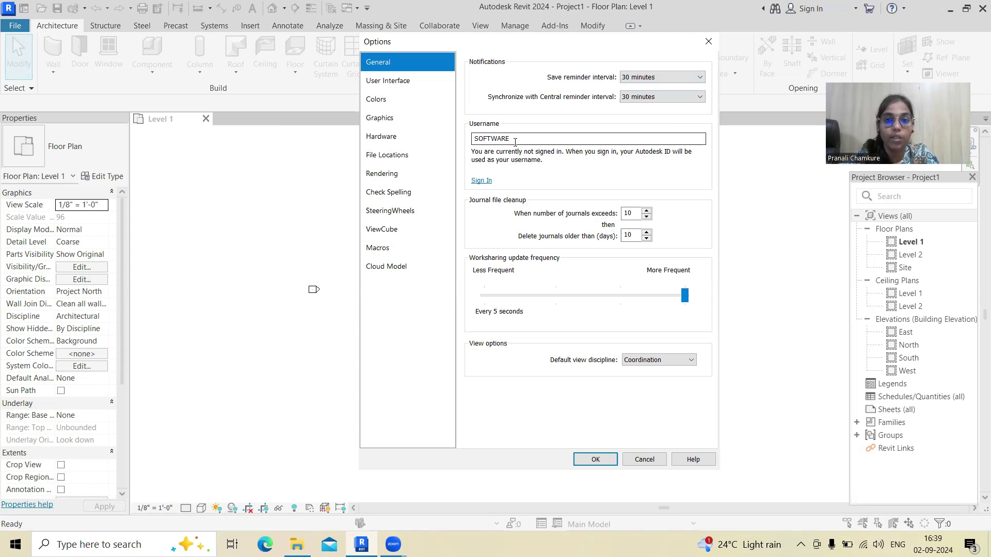
drag(515, 140, 471, 140)
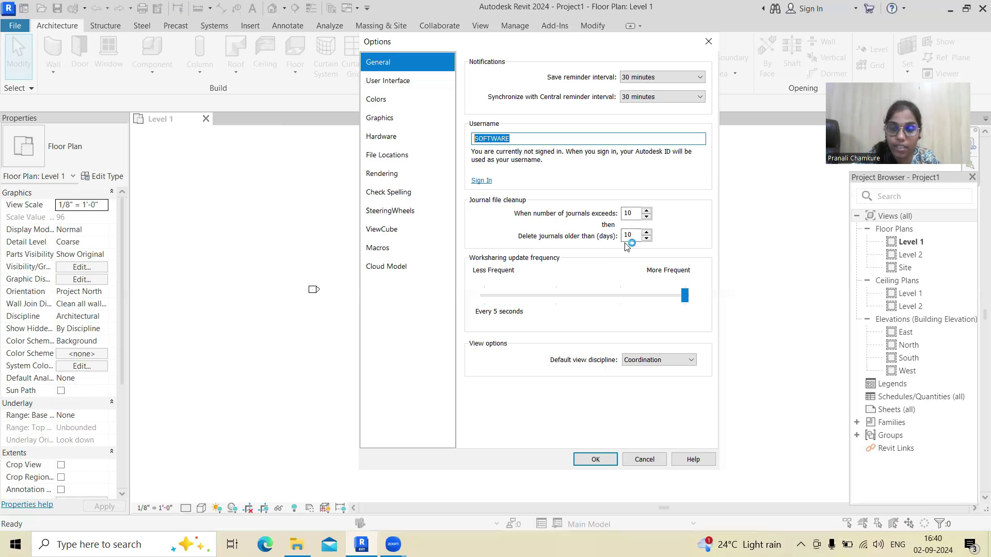
Adjust the journal count limit and set old journals to delete after 6 days.
click(646, 211)
click(647, 217)
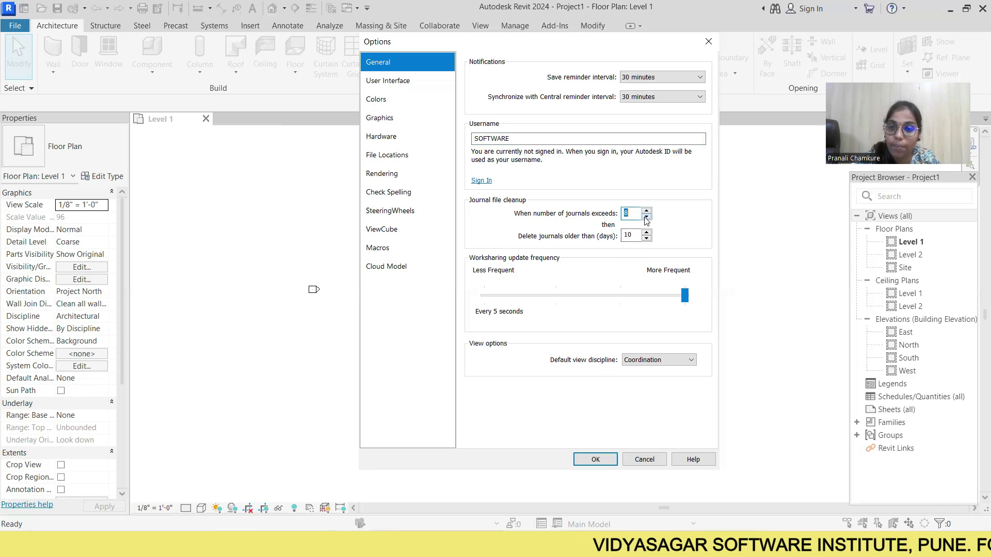
click(646, 217)
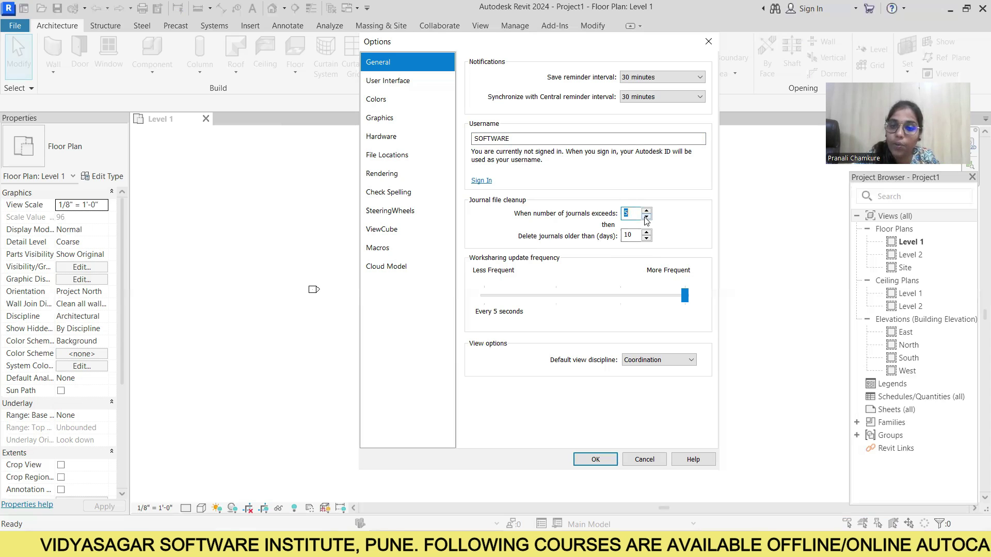
click(648, 240)
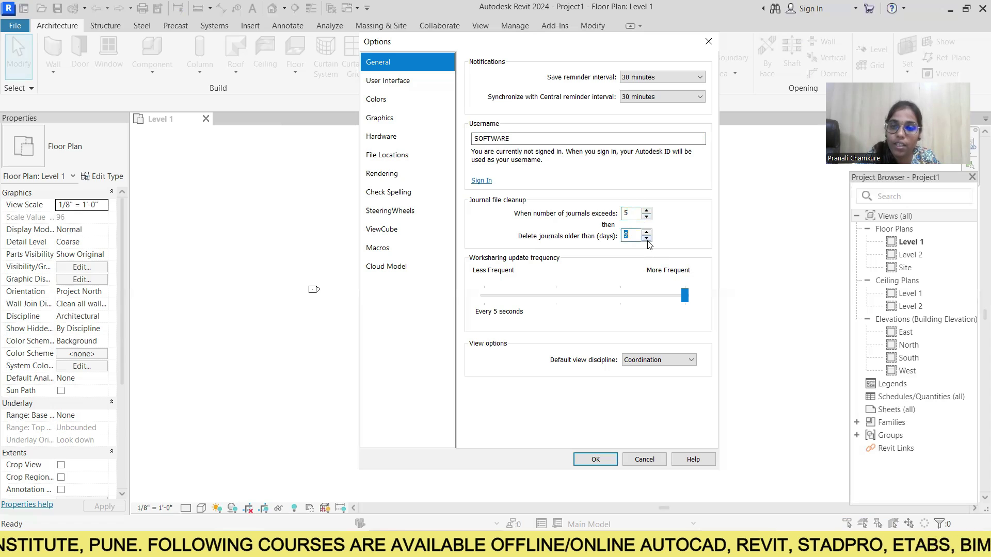
click(648, 240)
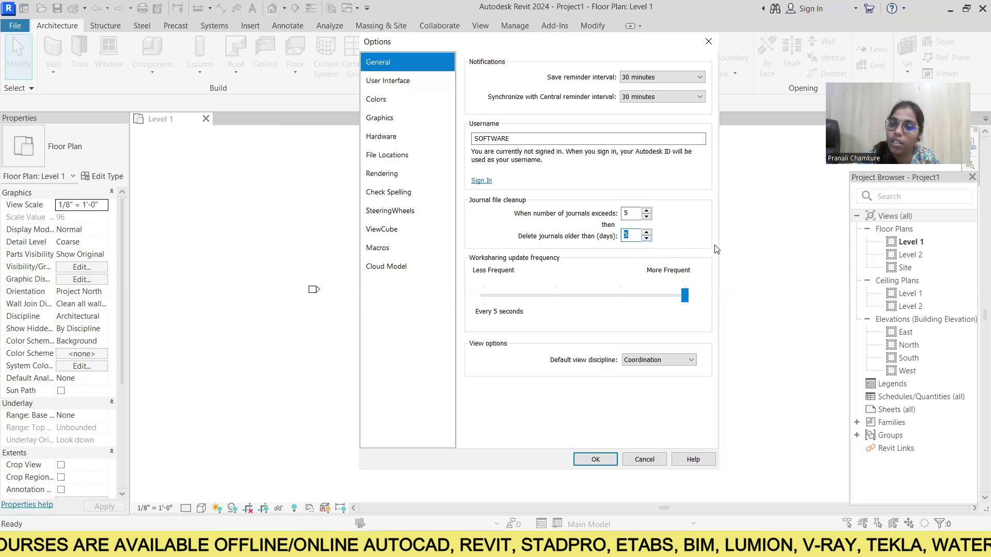
click(647, 232)
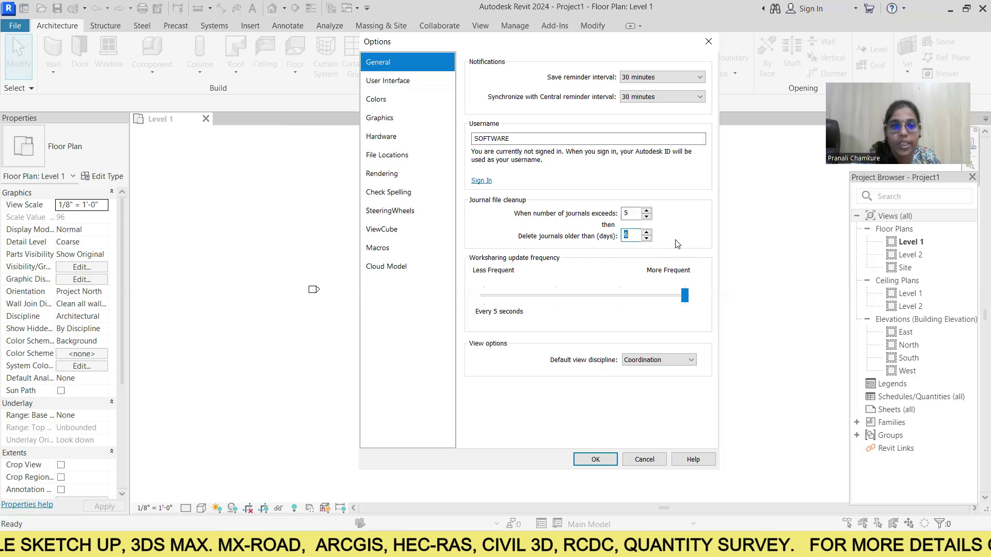
click(387, 82)
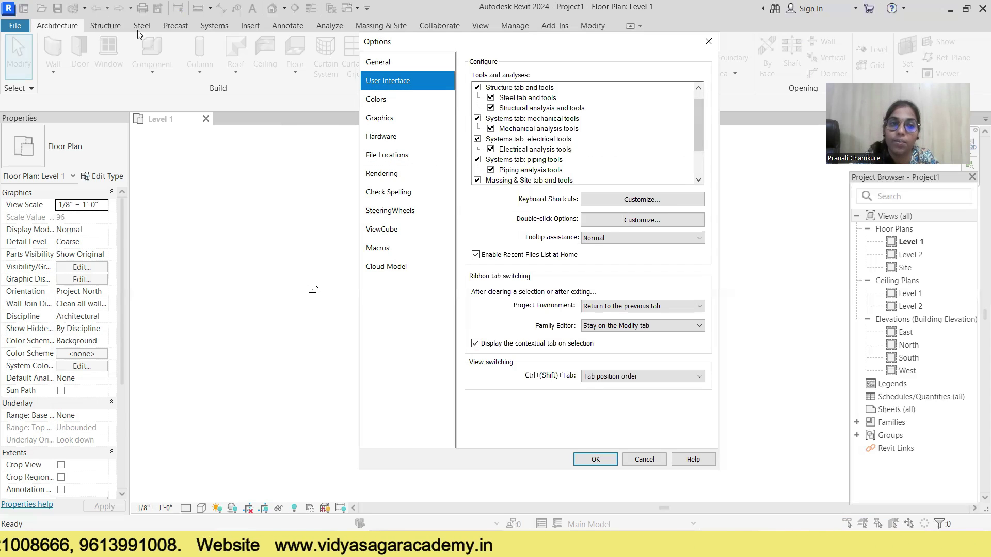
drag(455, 45, 384, 114)
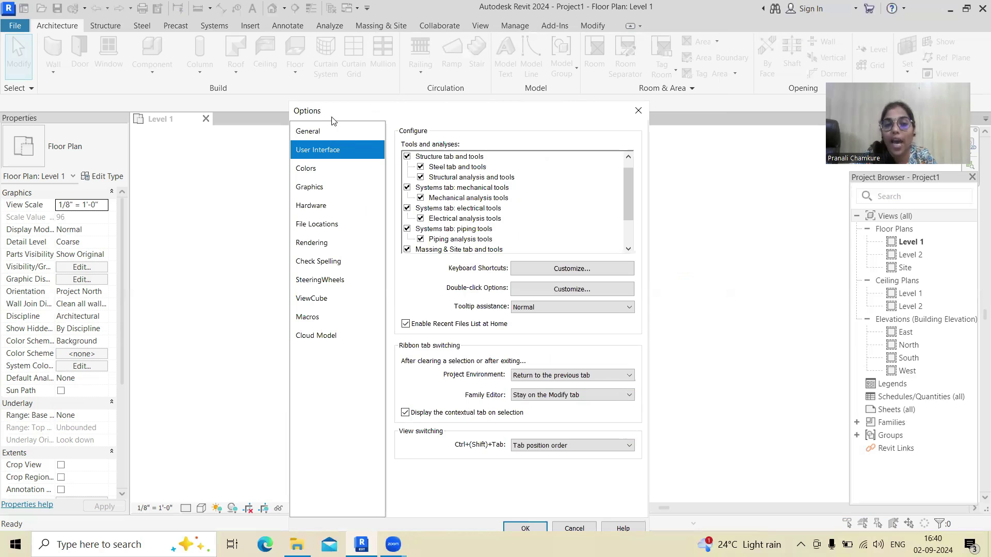
drag(332, 121, 281, 20)
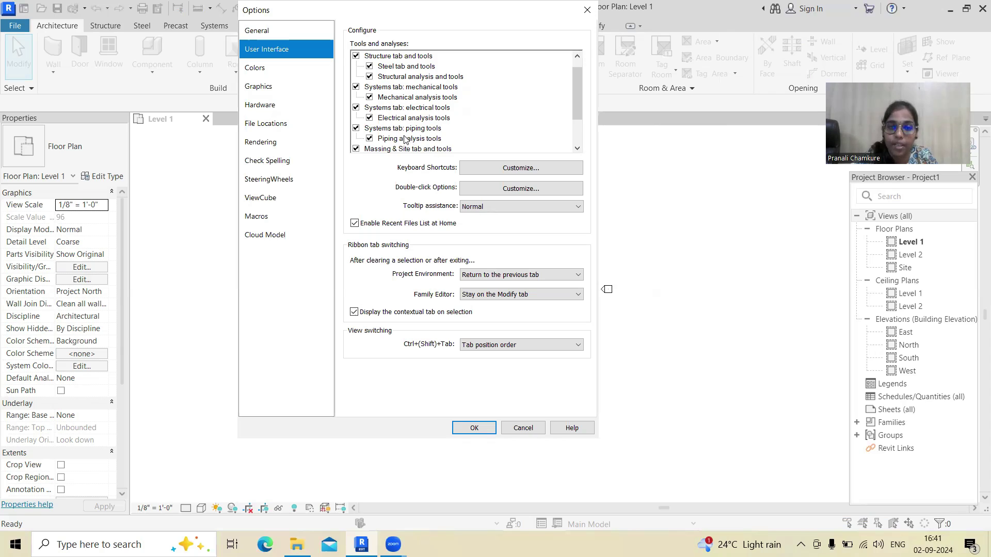
scroll(405, 139, down, 2)
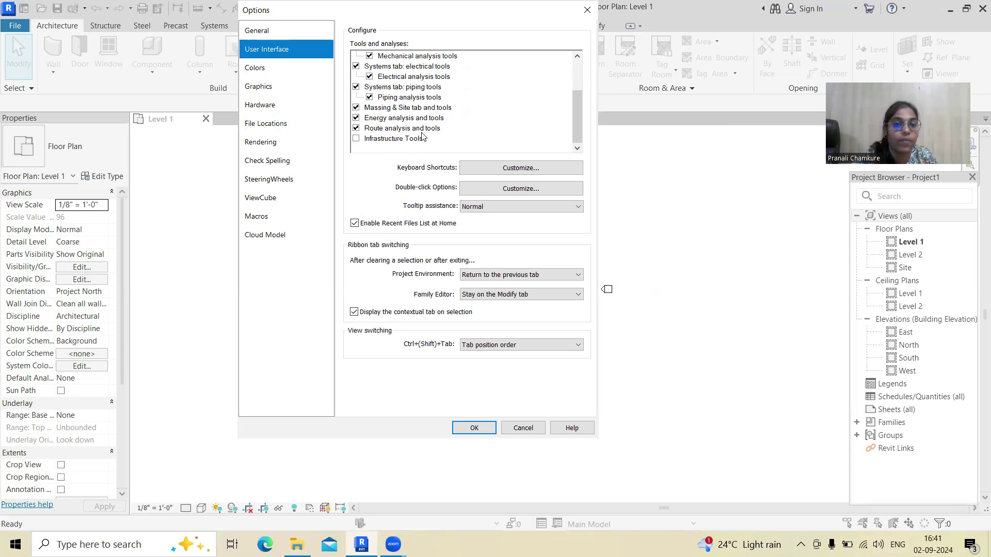
scroll(418, 145, up, 2)
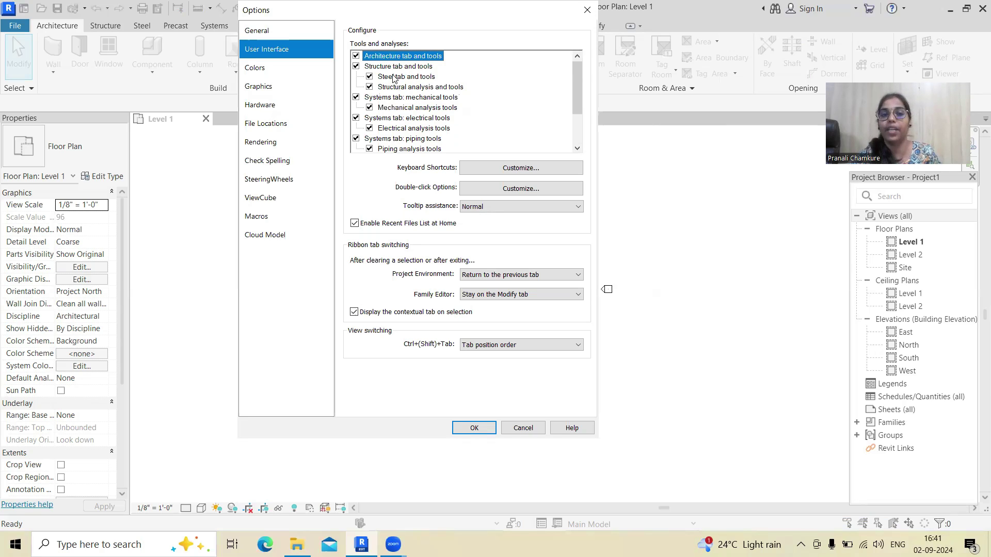
Turn off Structure, Systems mechanical, electrical, piping, Energy and Route analysis tools, and apply.
click(356, 66)
click(356, 97)
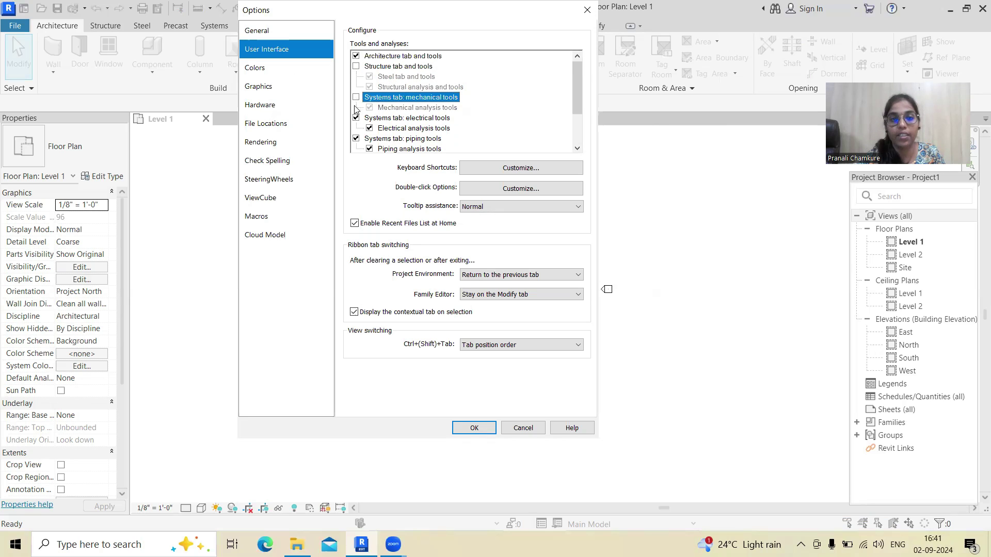
click(356, 118)
click(356, 139)
scroll(391, 133, down, 1)
click(356, 138)
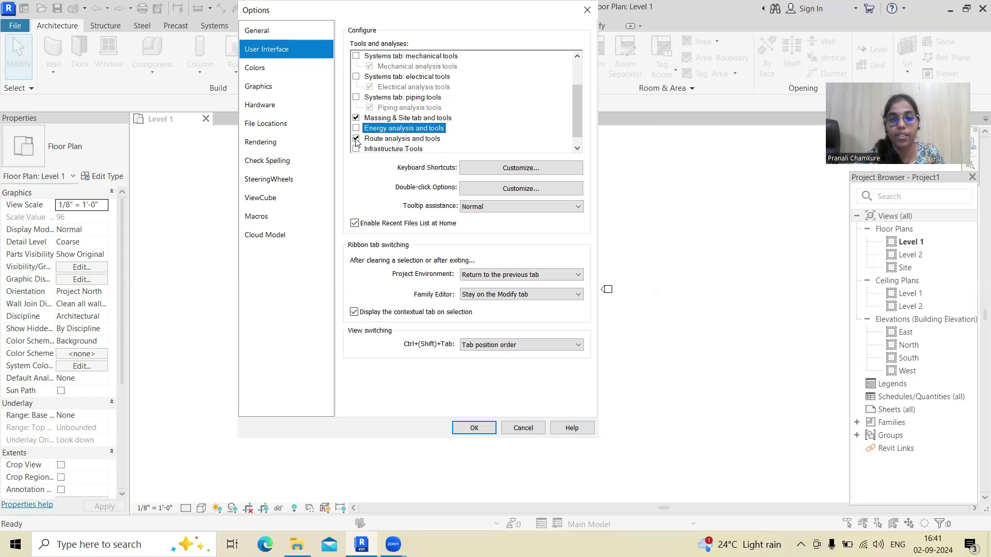
click(357, 138)
scroll(356, 129, up, 2)
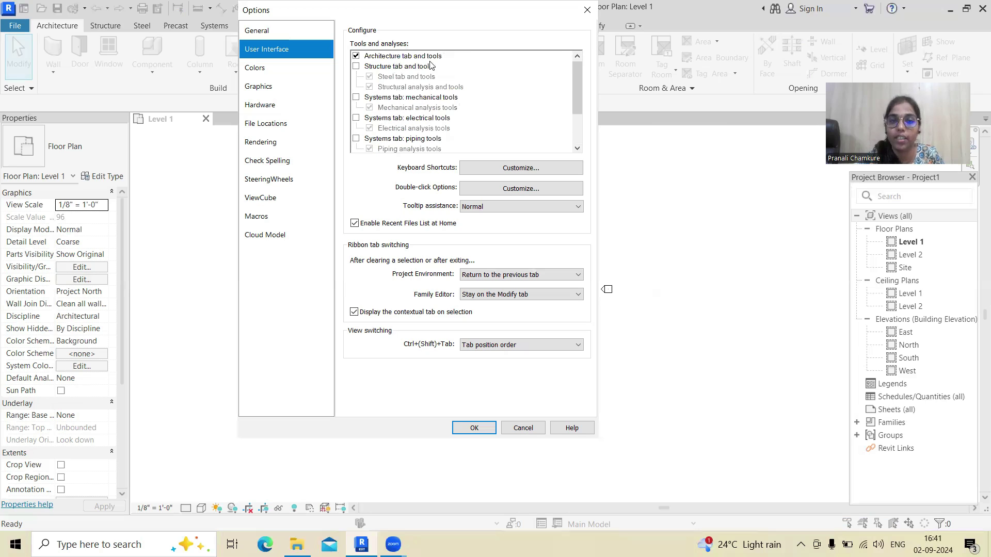
scroll(433, 67, down, 2)
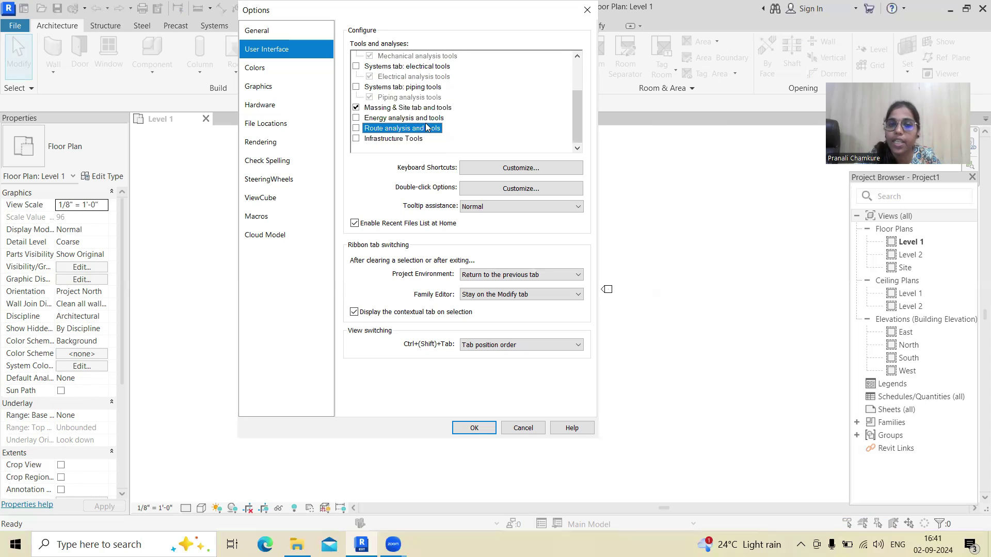
click(472, 428)
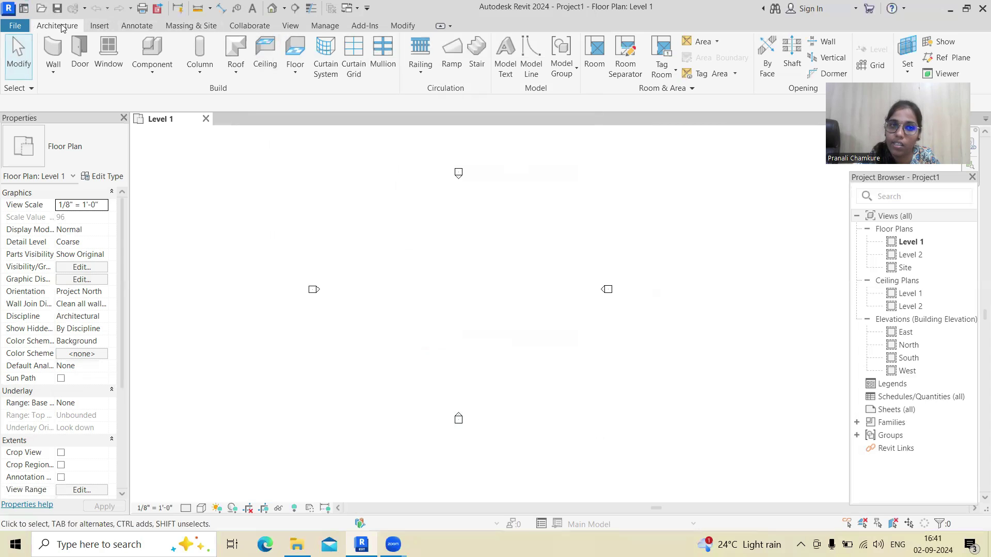
Review the Insert and Annotate tabs, then re-enable the Structure tab and tools in Options.
click(109, 27)
click(137, 27)
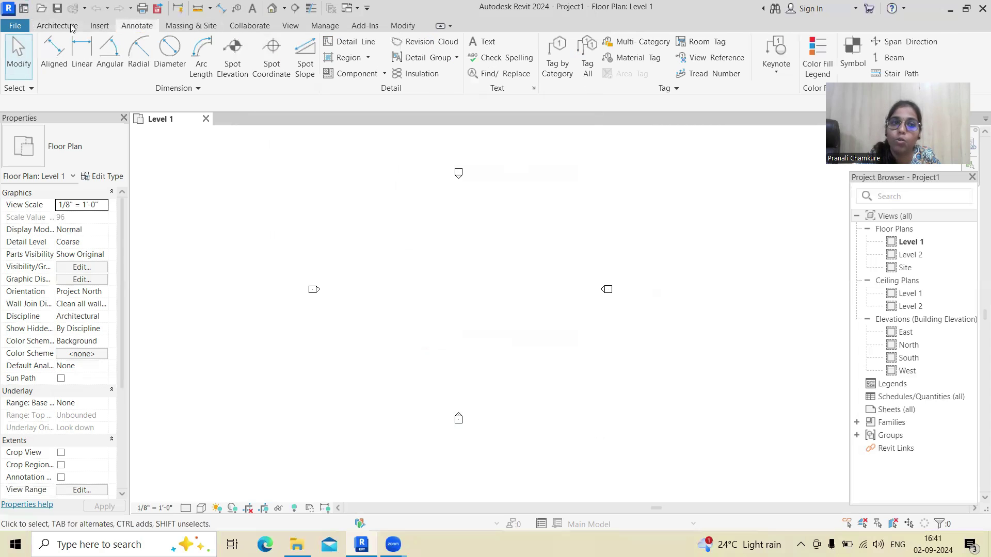
click(12, 28)
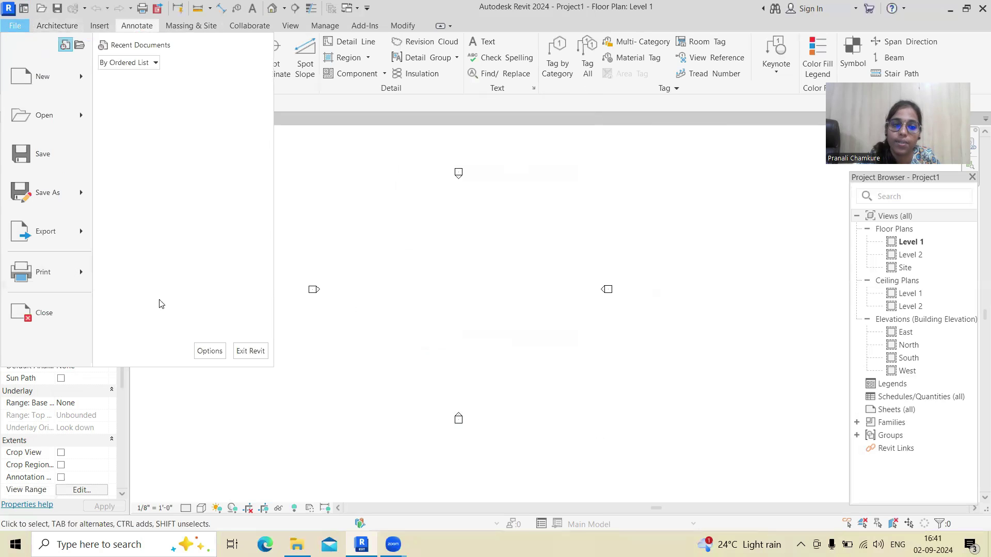
click(208, 350)
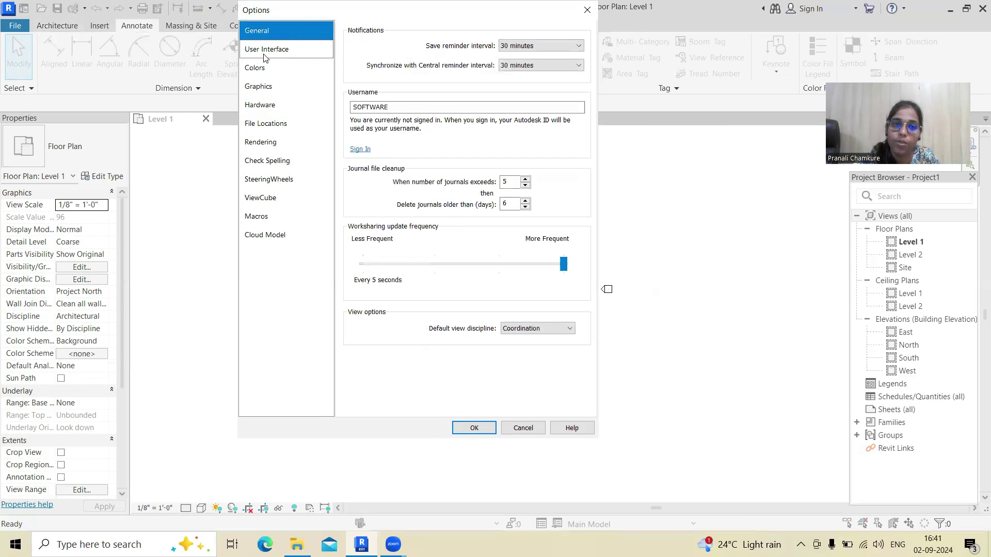
click(266, 52)
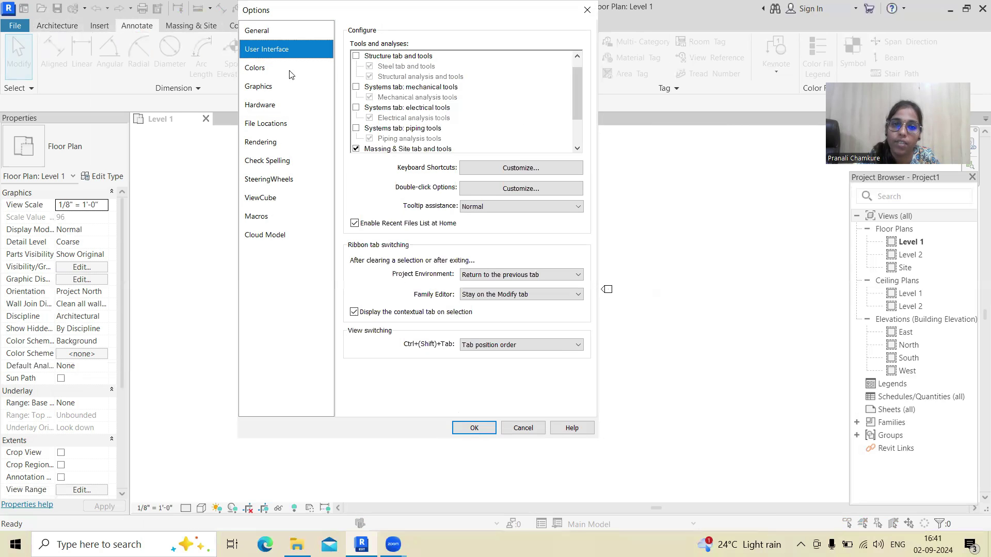
click(356, 56)
scroll(356, 55, up, 1)
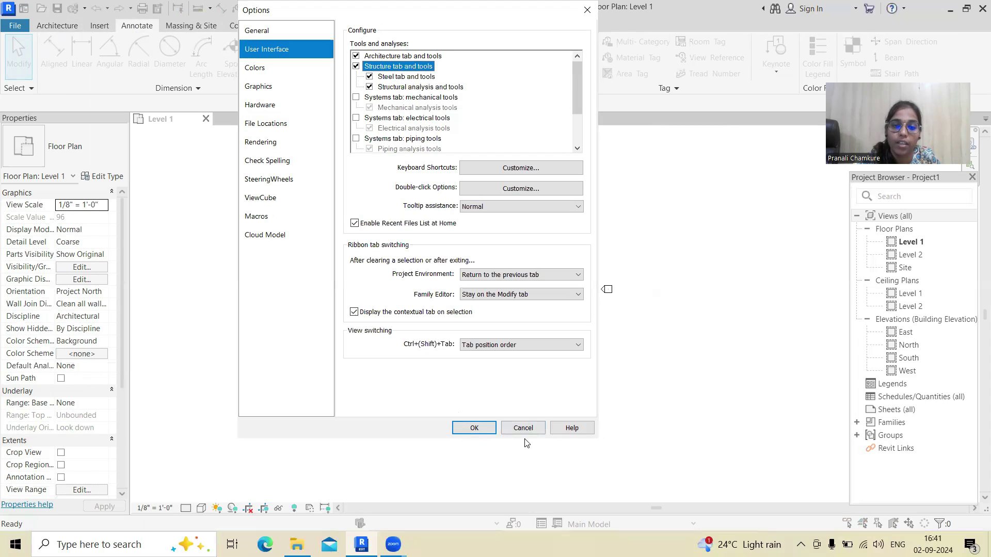
click(474, 428)
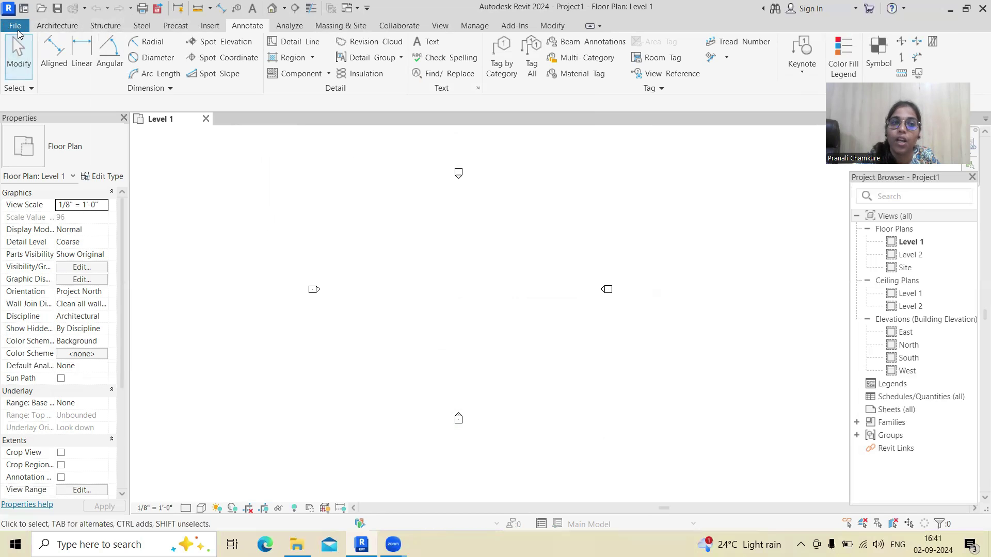
click(8, 26)
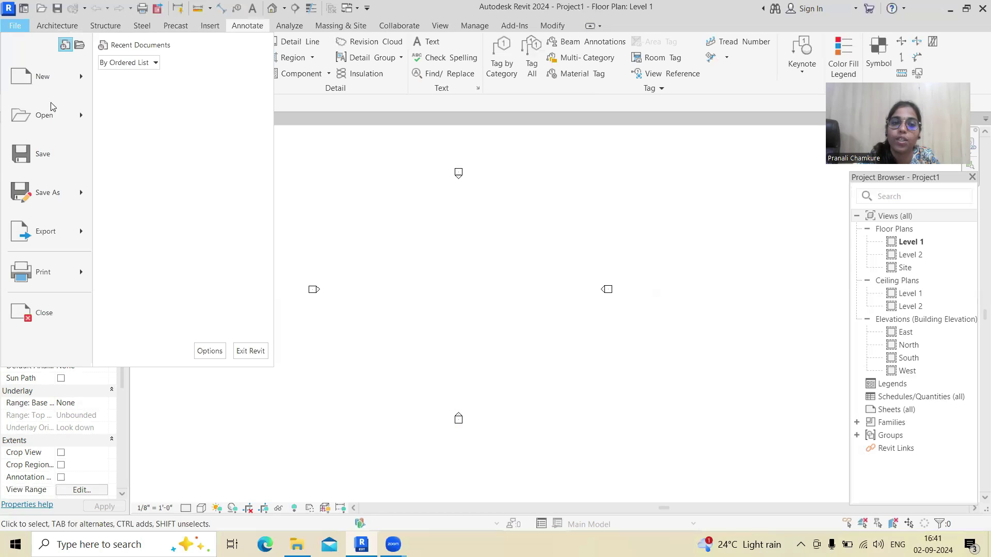
click(208, 351)
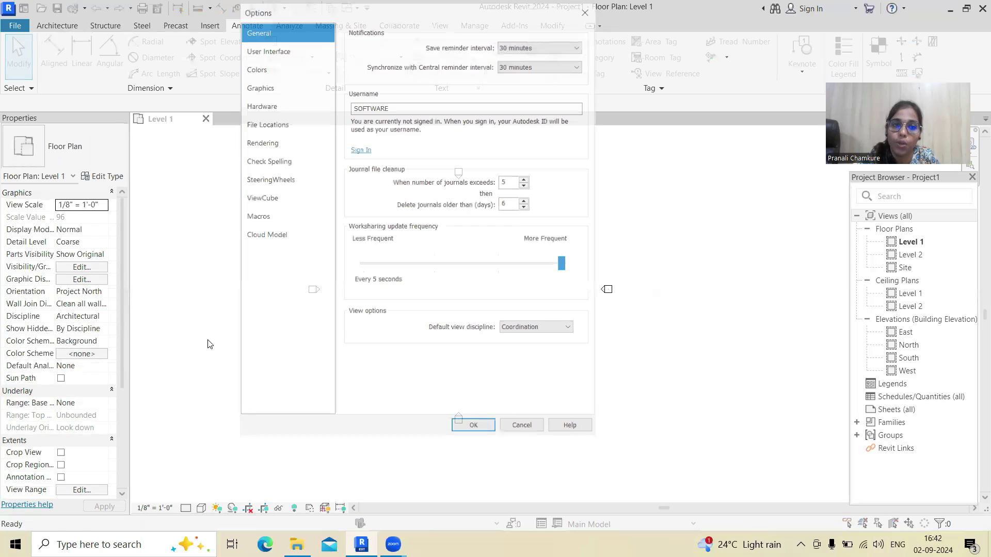
click(282, 49)
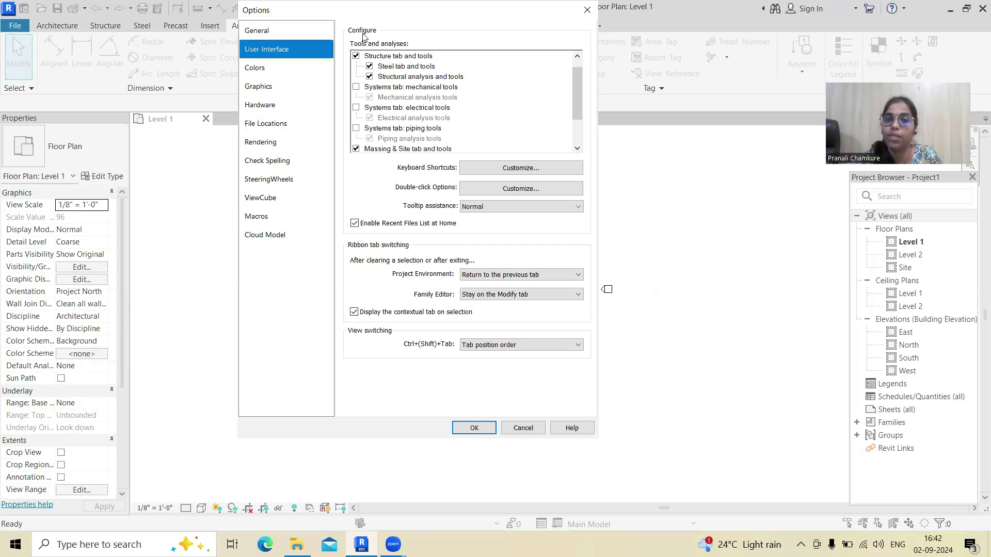
click(356, 55)
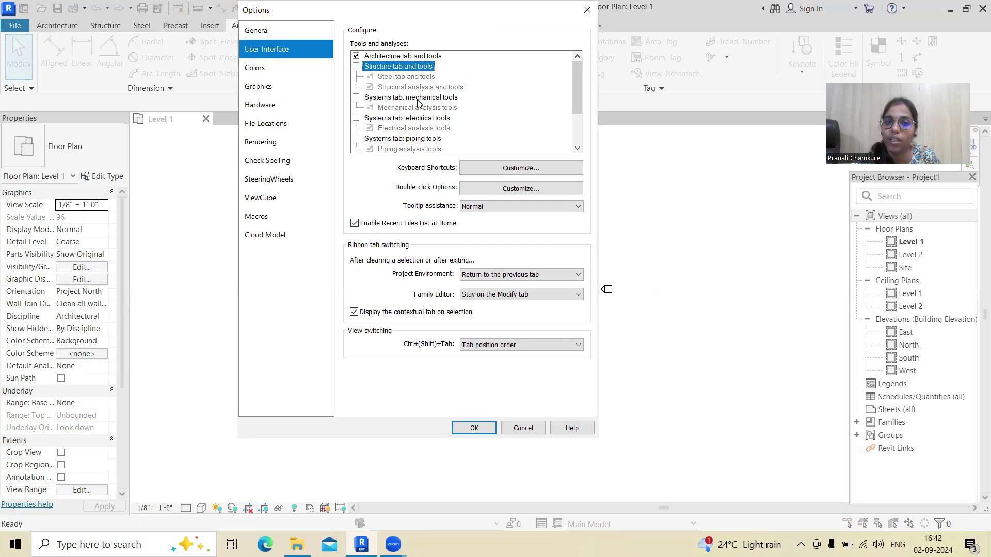
scroll(419, 99, down, 2)
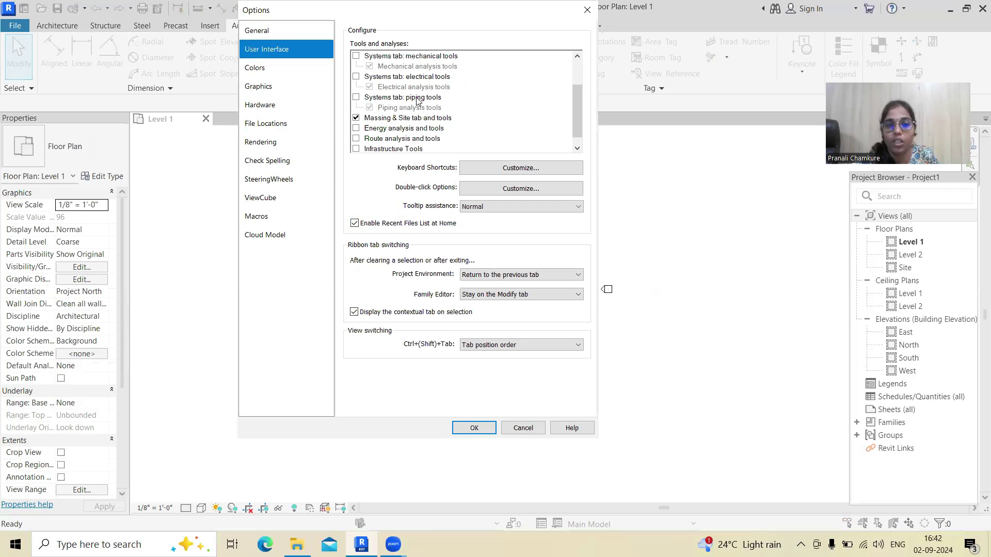
scroll(420, 99, up, 2)
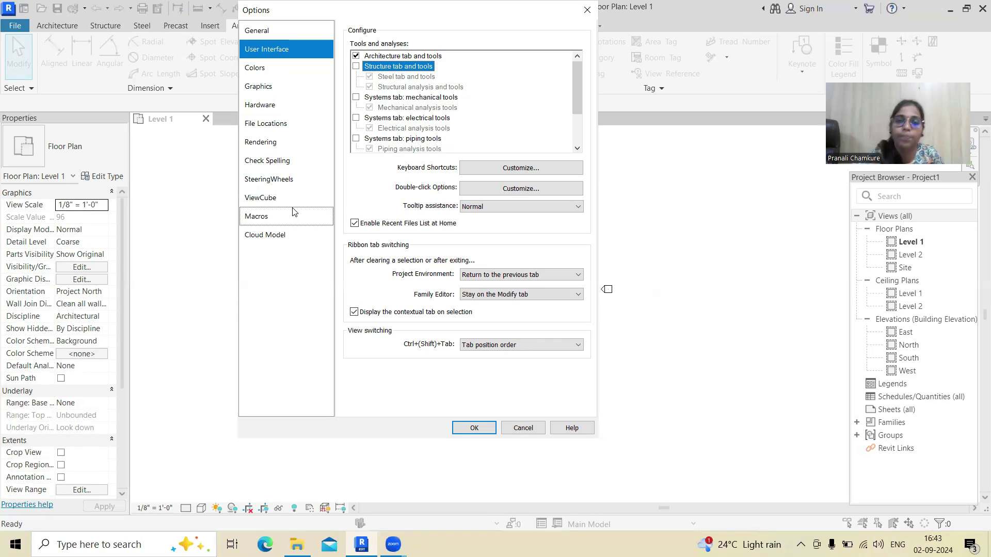
In the Keyboard Shortcuts list, assign MO as a shortcut for the Modify command.
click(477, 172)
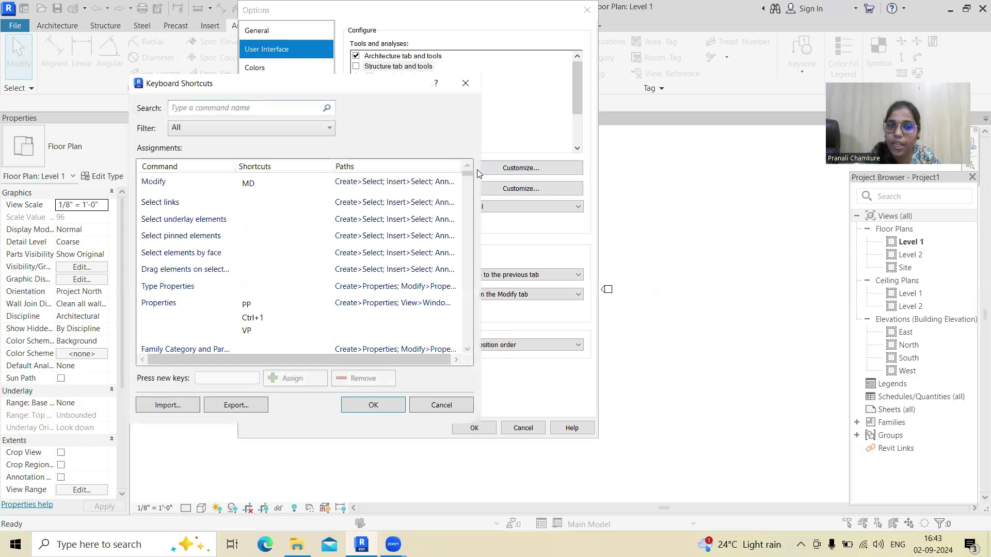
scroll(225, 192, down, 1)
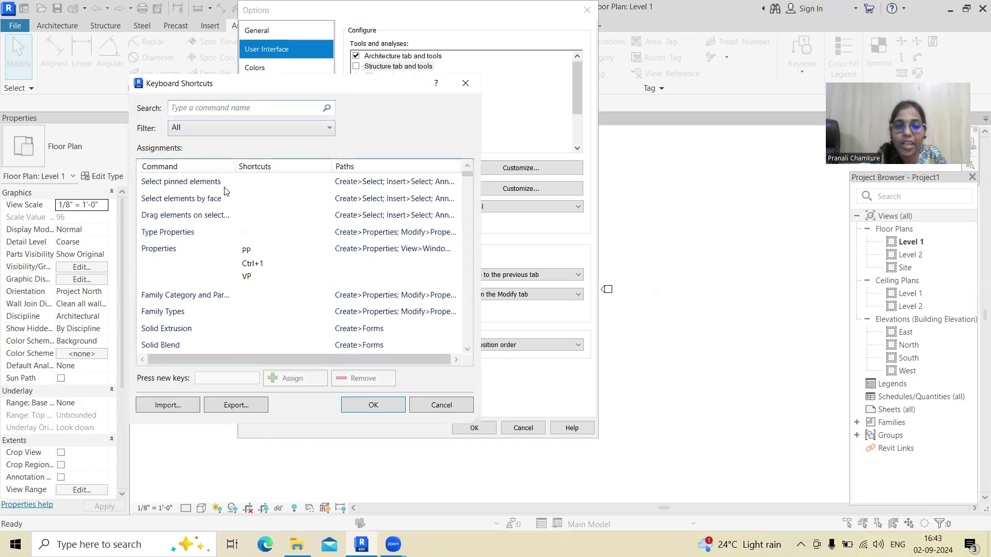
scroll(225, 192, down, 3)
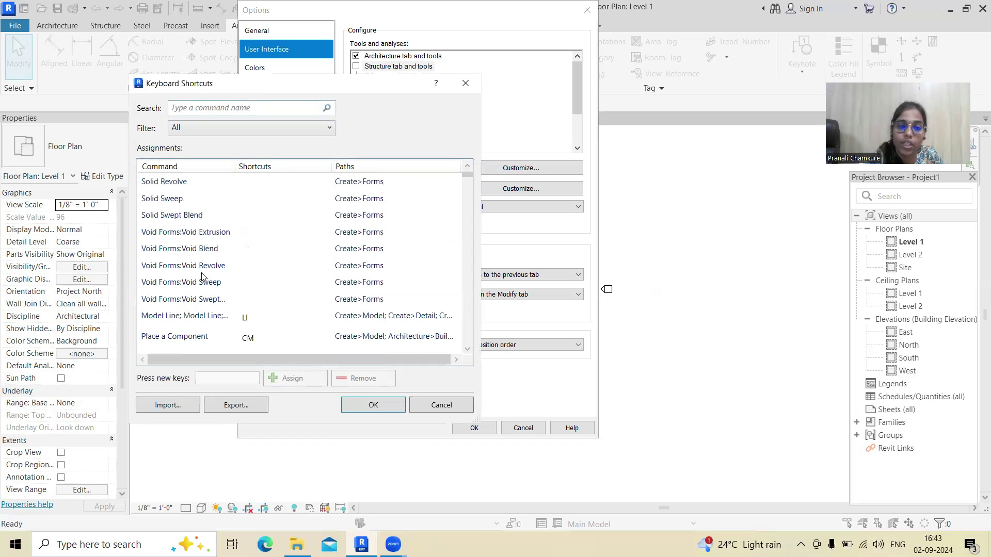
scroll(192, 311, up, 1)
scroll(192, 312, up, 1)
scroll(192, 311, up, 2)
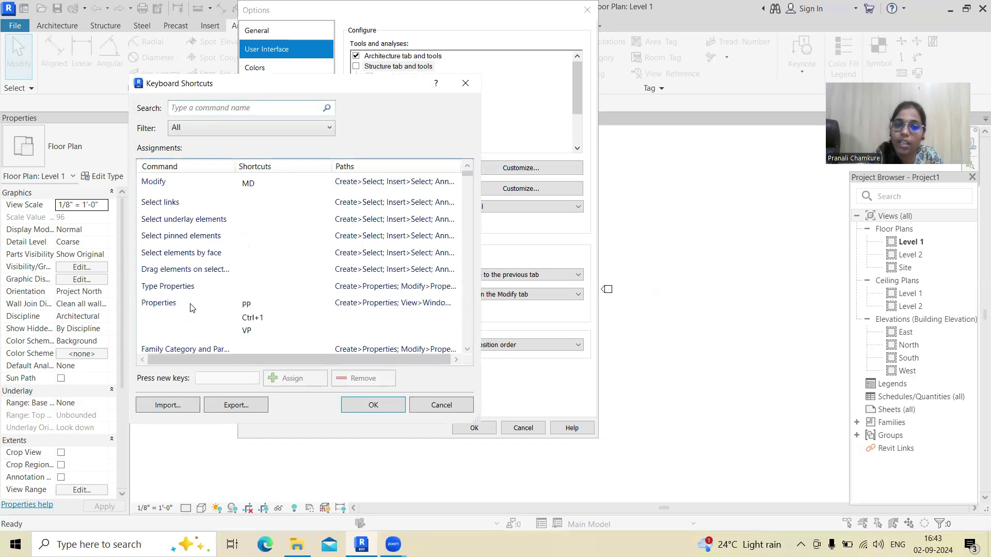
click(149, 186)
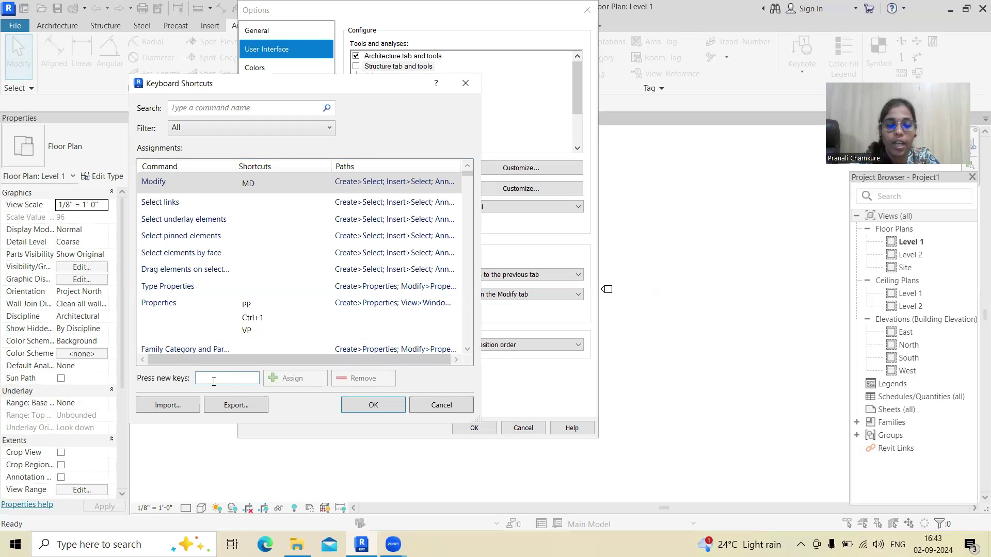
text(MO)
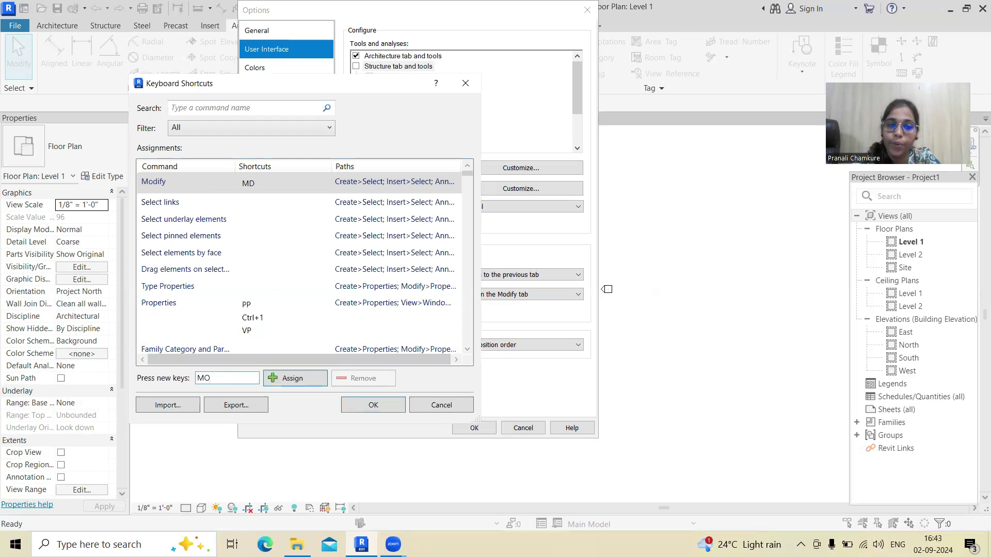
click(290, 382)
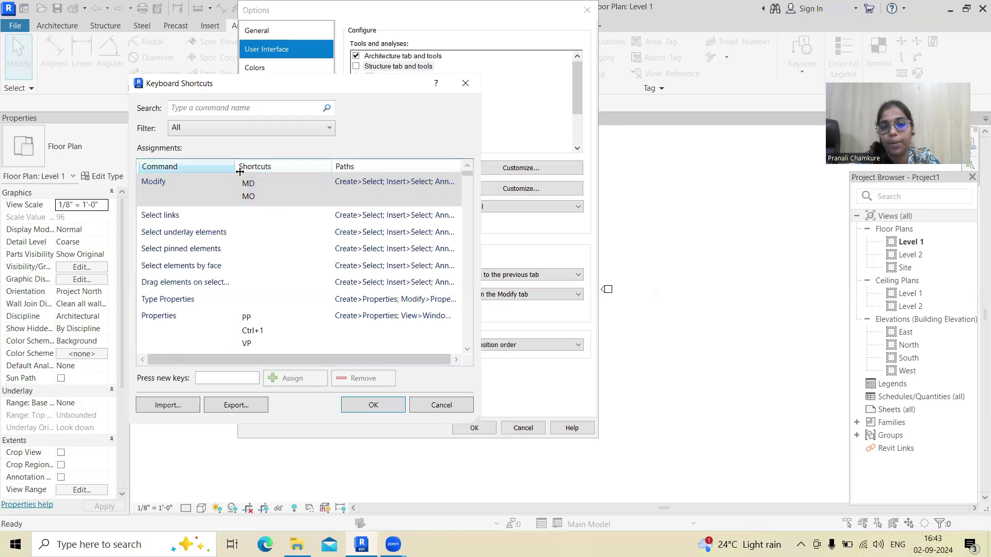
Remove MO from Modify, then assign MF and MO so Modify has MD, MF and MO.
click(263, 199)
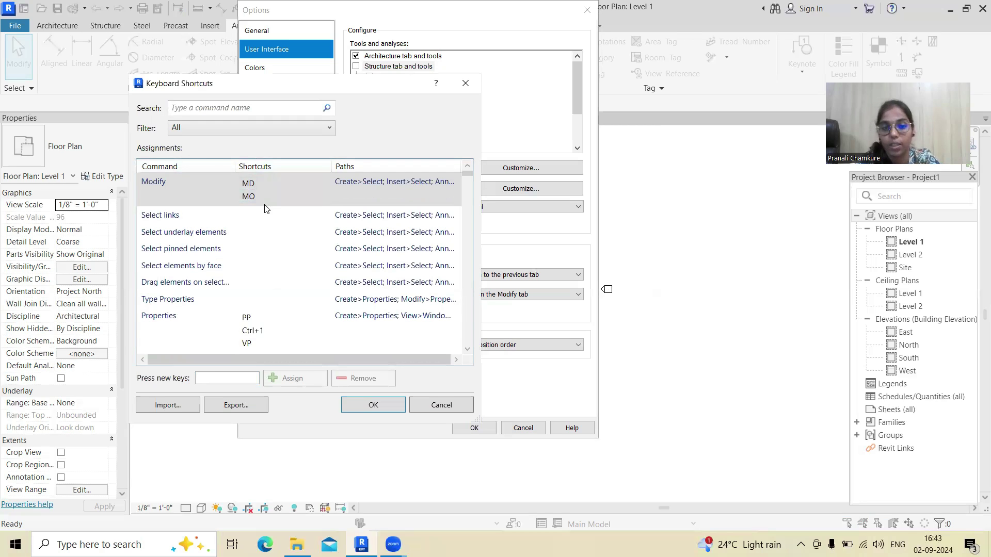
click(259, 196)
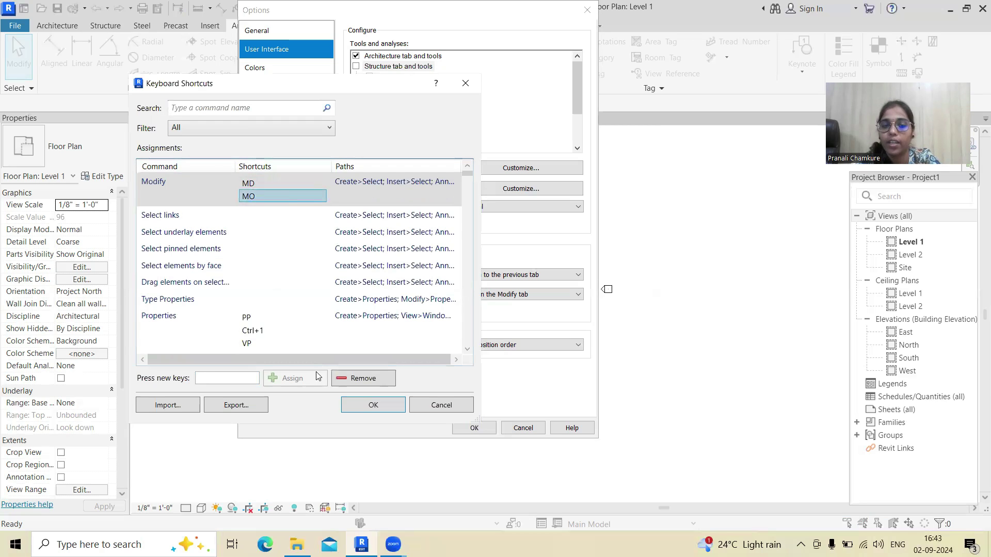
click(355, 379)
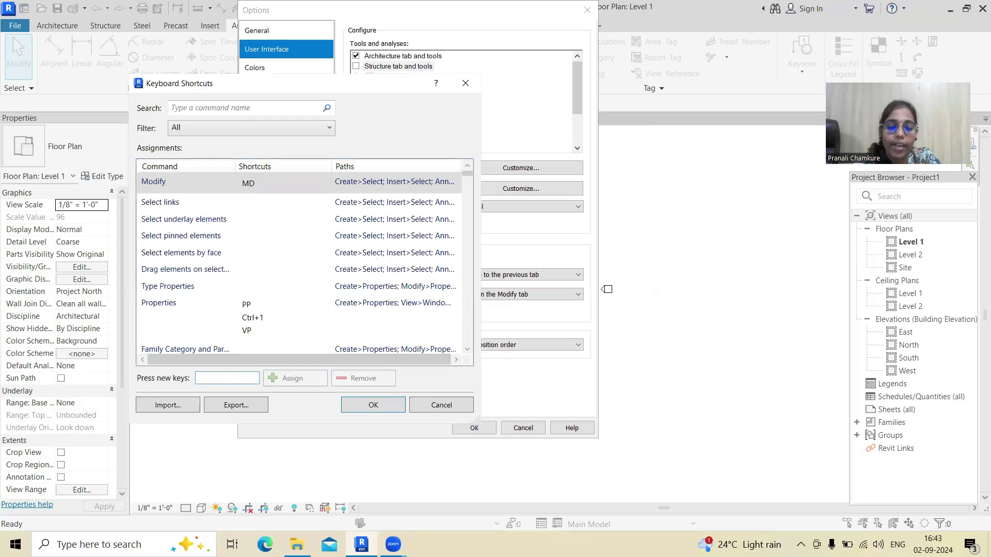
text(MF)
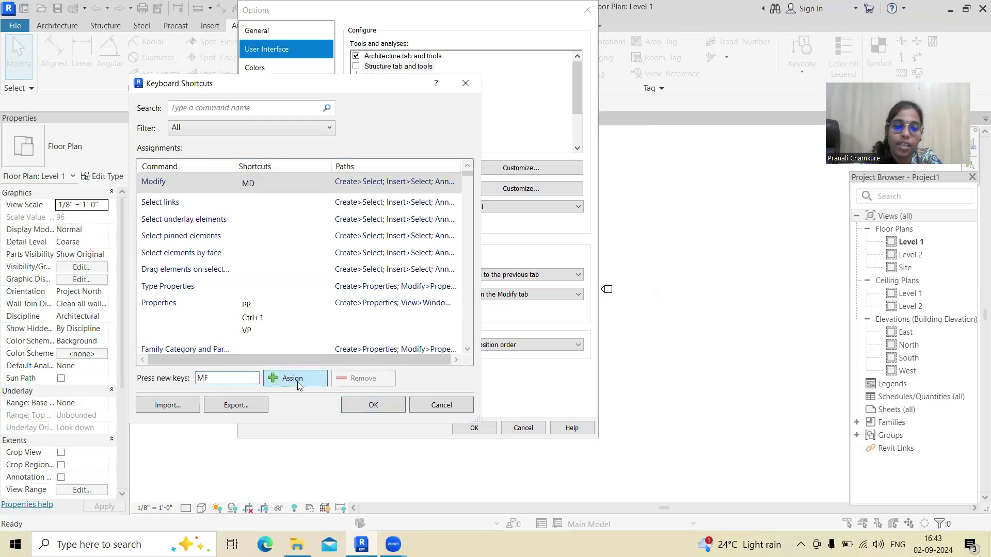
click(298, 380)
click(219, 378)
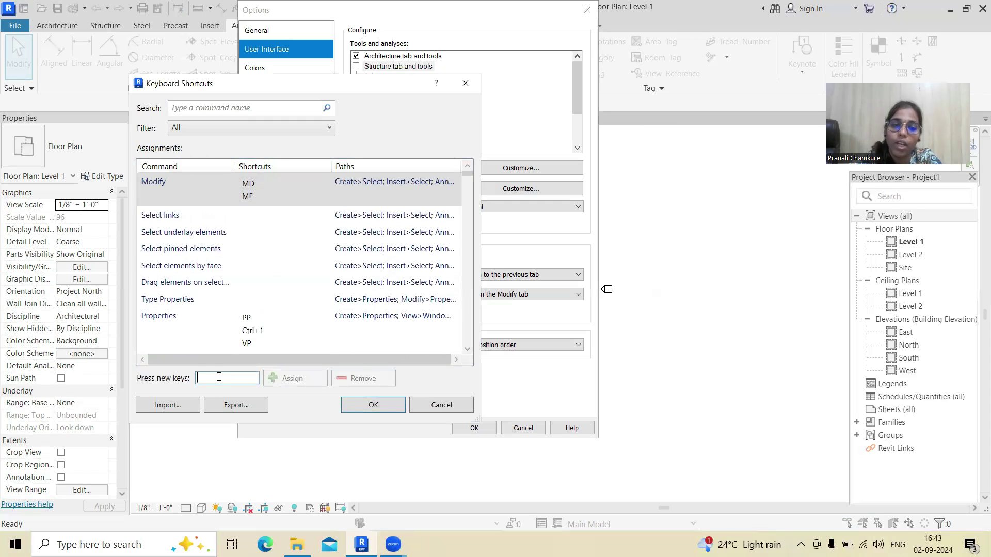
text(MO)
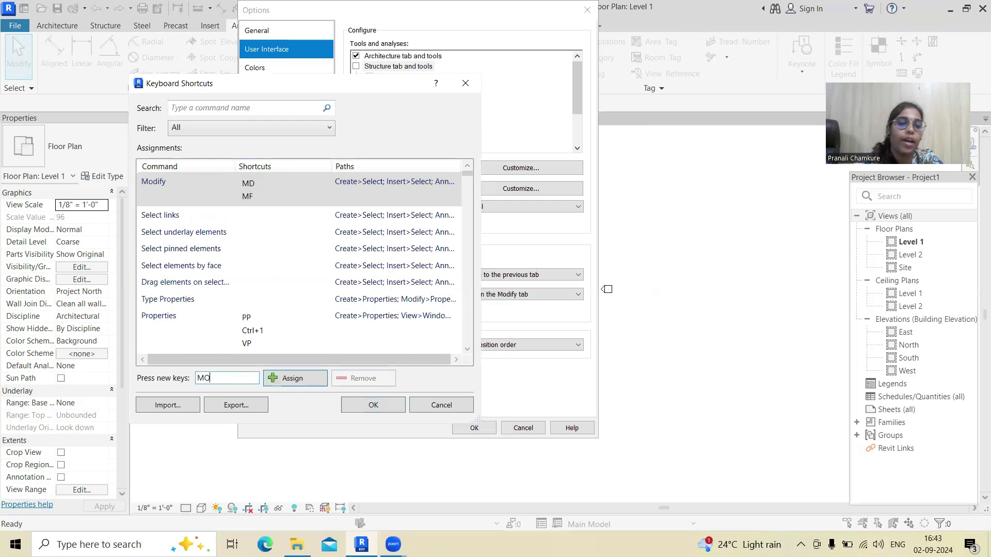
click(305, 380)
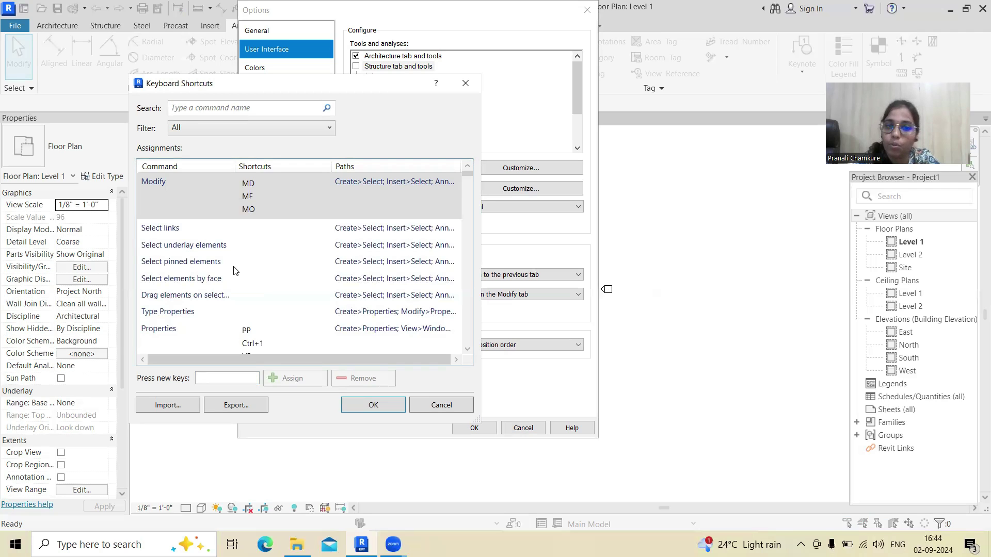
click(257, 211)
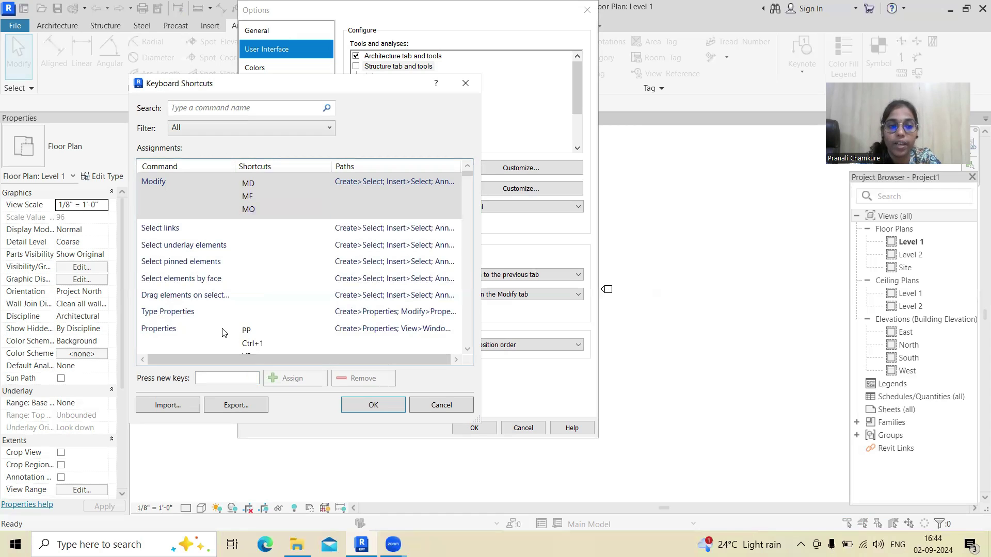
Give the Model Text command the keyboard shortcut MT.
scroll(227, 289, down, 1)
scroll(234, 311, down, 1)
scroll(234, 311, down, 1)
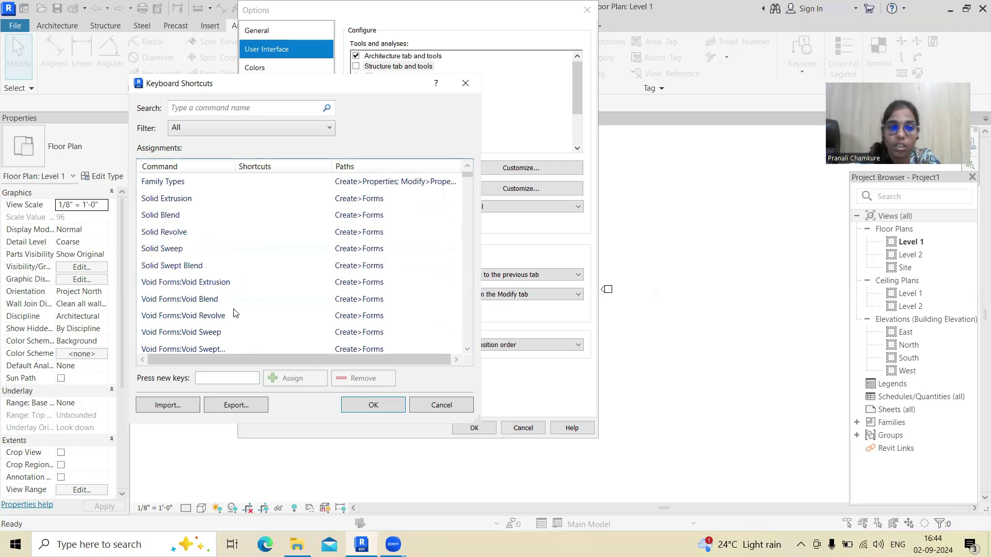
scroll(235, 312, down, 1)
scroll(237, 310, down, 1)
scroll(238, 310, down, 2)
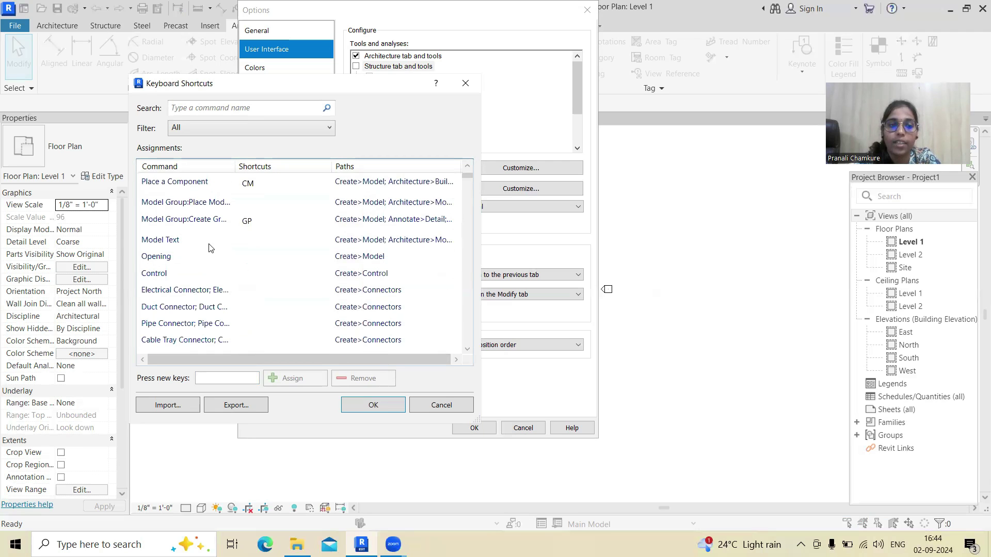
click(252, 247)
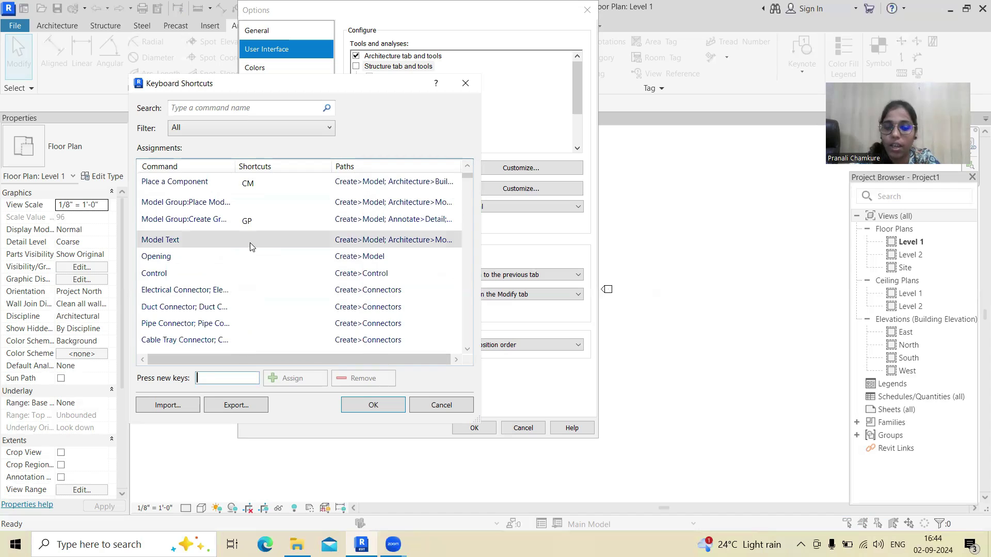
text(MT)
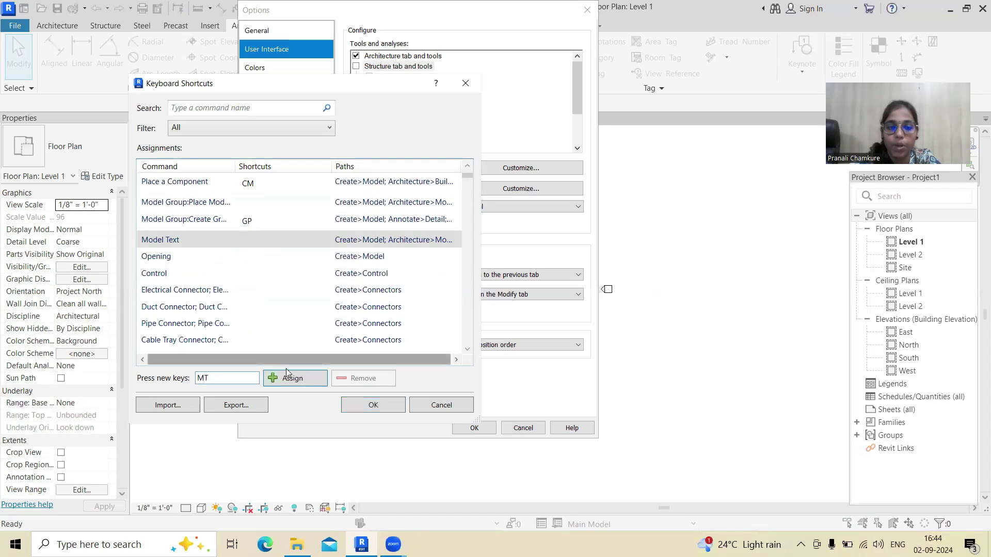
click(268, 376)
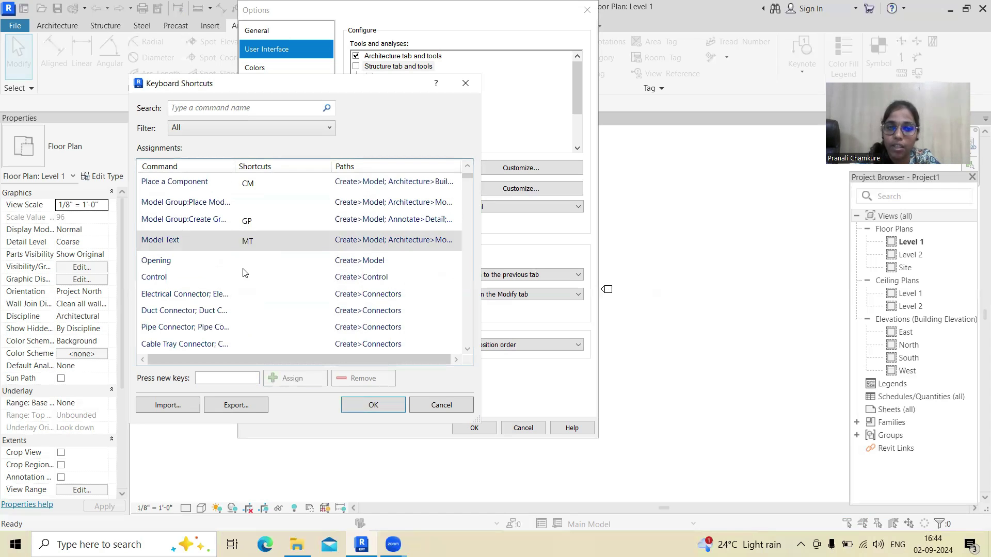
Assign OP to Opening, then try CT for Control, triggering the Cable Tray duplicate warning.
click(217, 261)
text(O)
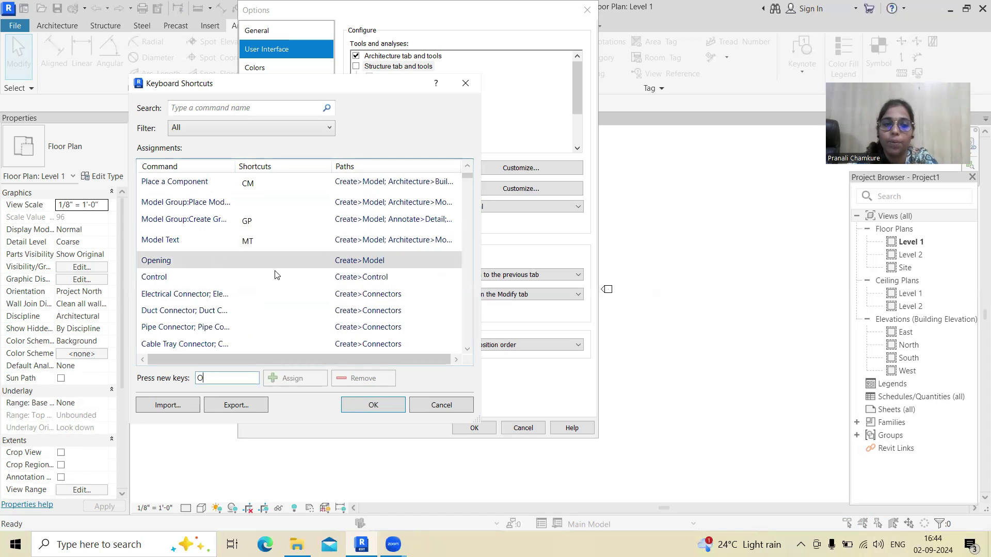
text(P)
click(284, 378)
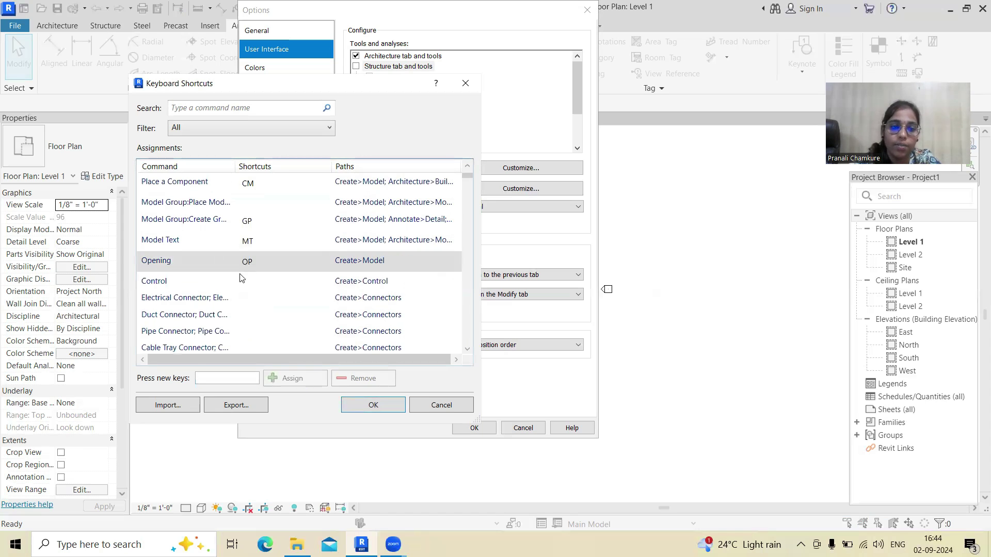
click(240, 279)
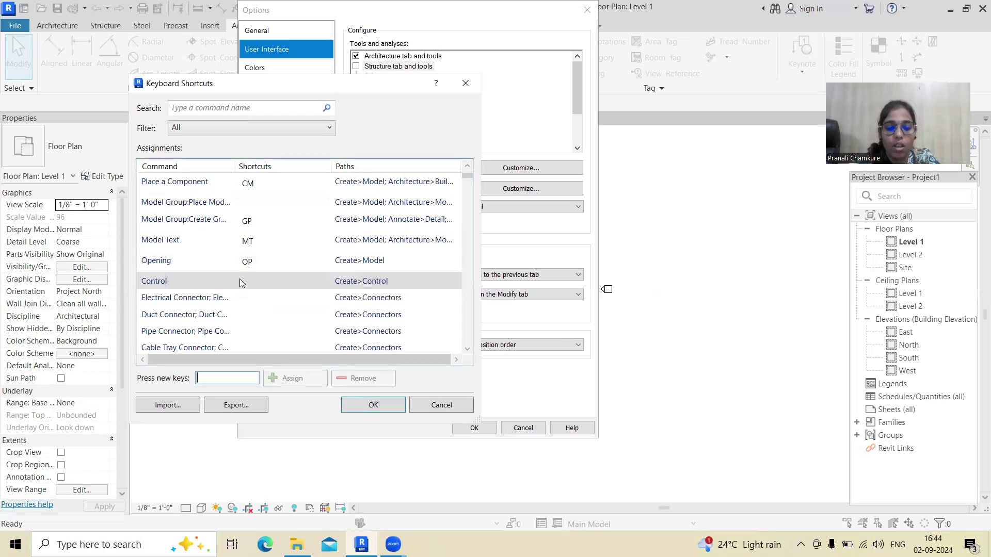
text(CT)
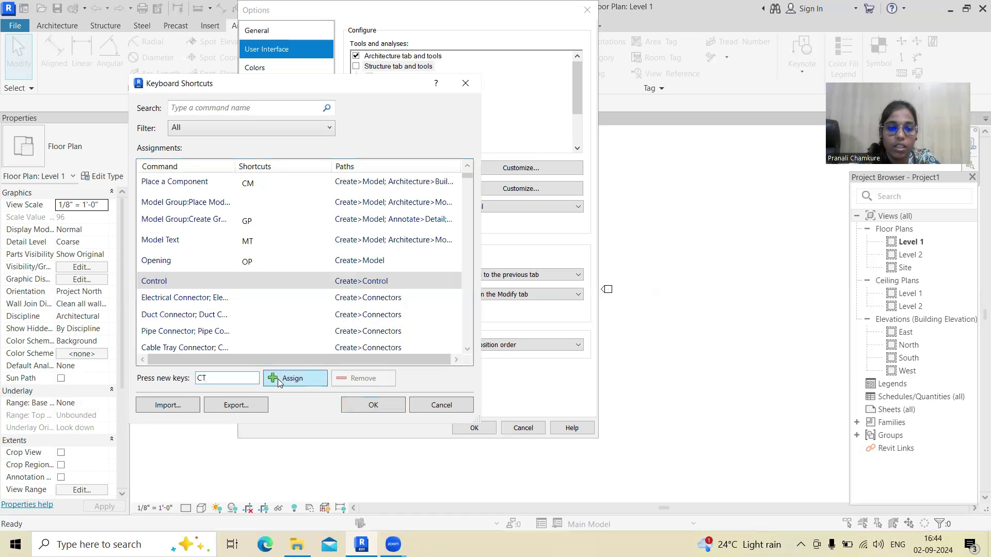
click(281, 378)
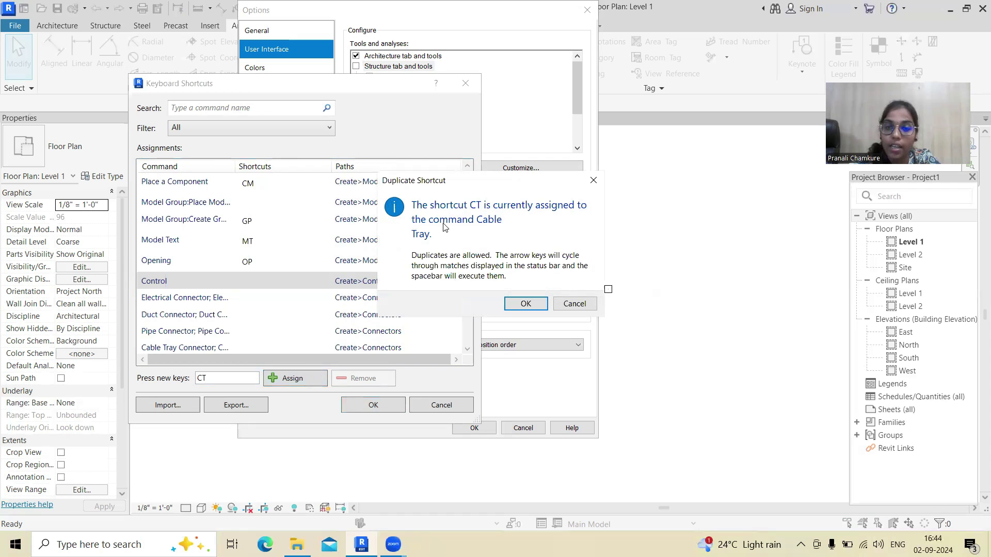
Decline the duplicate CT and CO warnings and assign CON to the Control command.
click(557, 305)
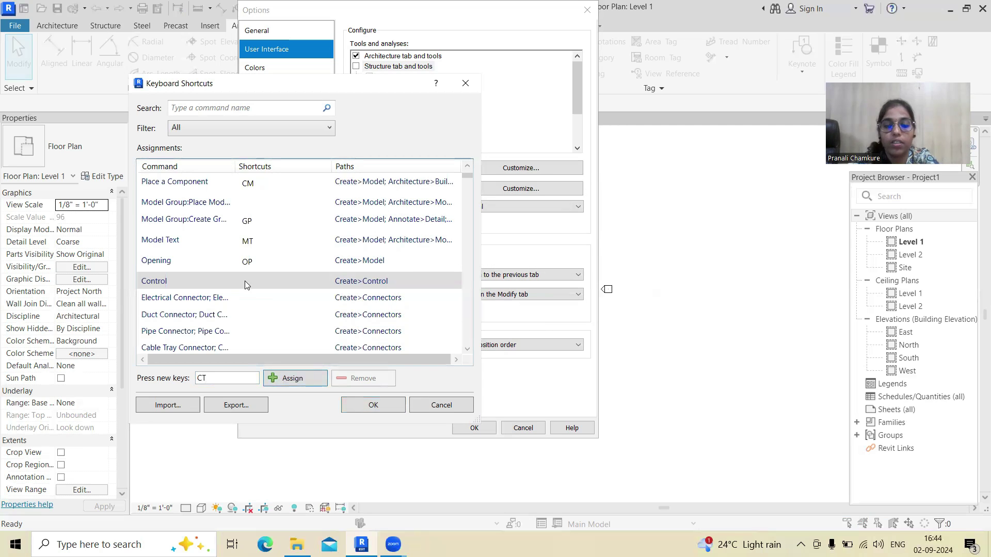
click(210, 376)
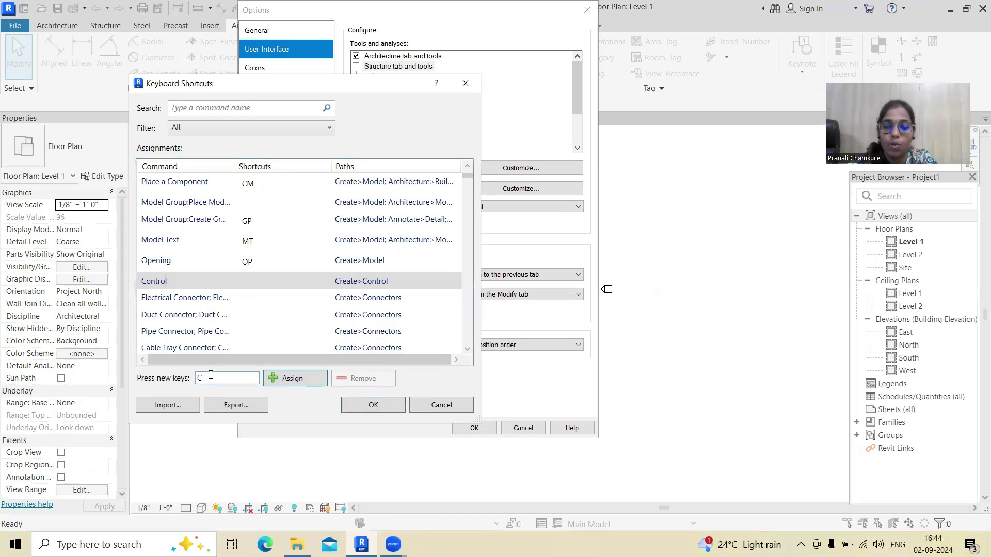
text(O)
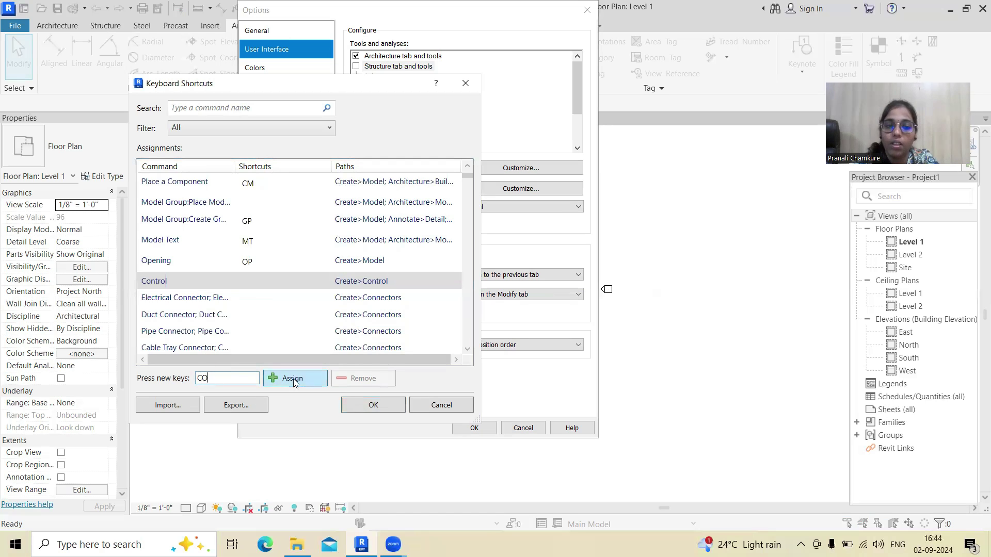
click(293, 379)
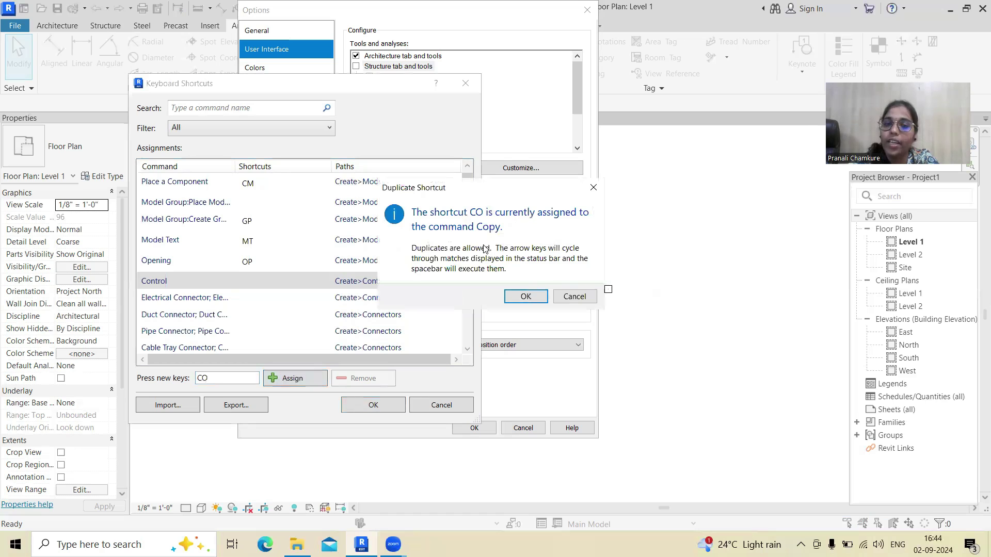
click(568, 297)
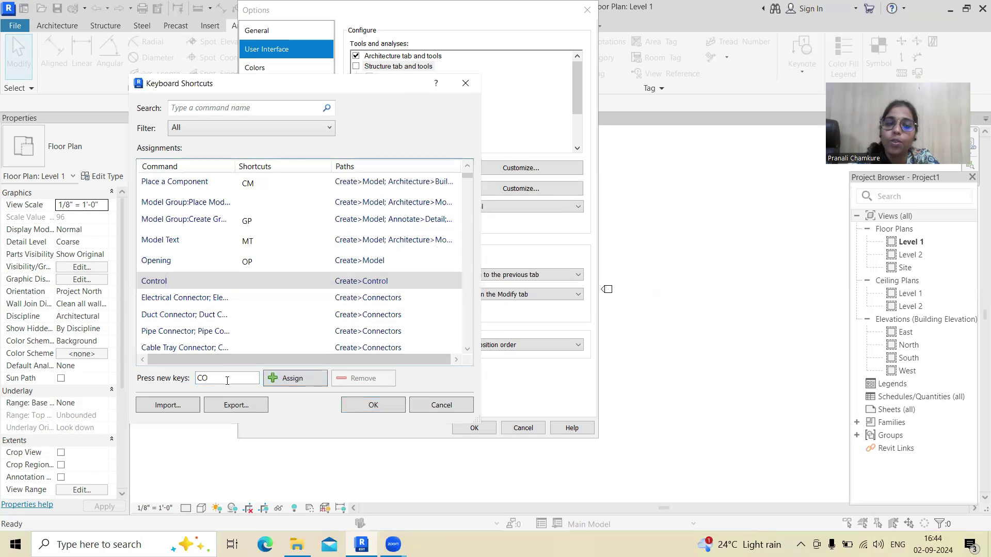
drag(227, 378, 184, 384)
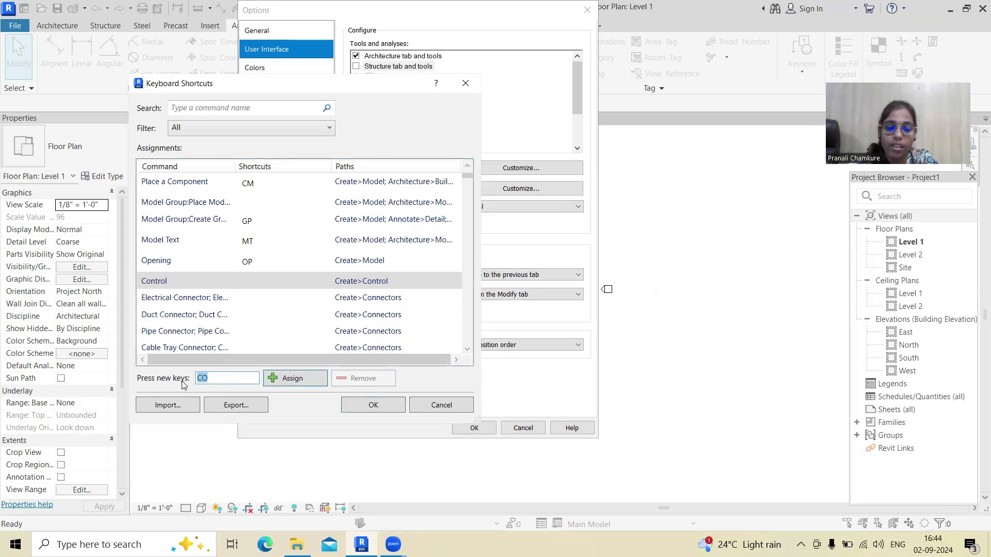
text(C)
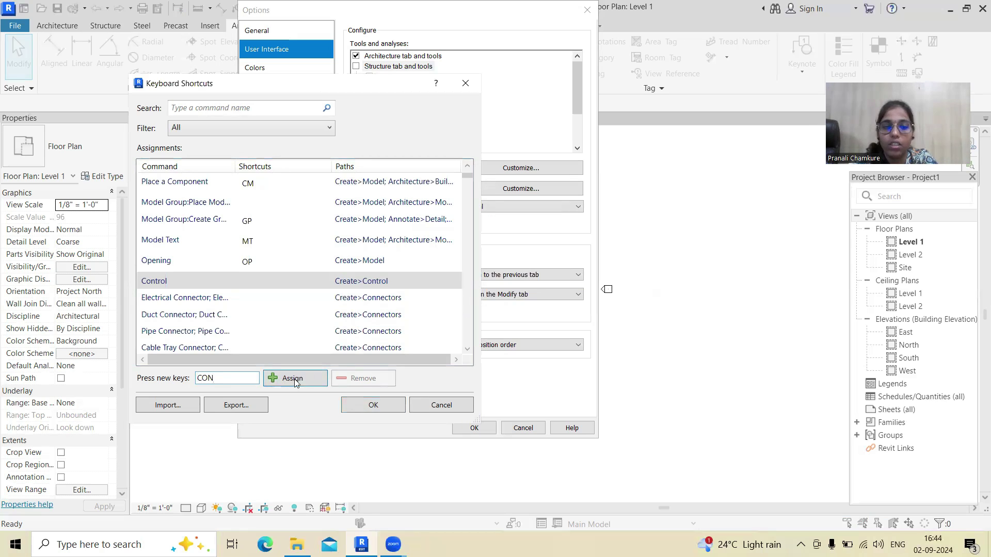
click(297, 381)
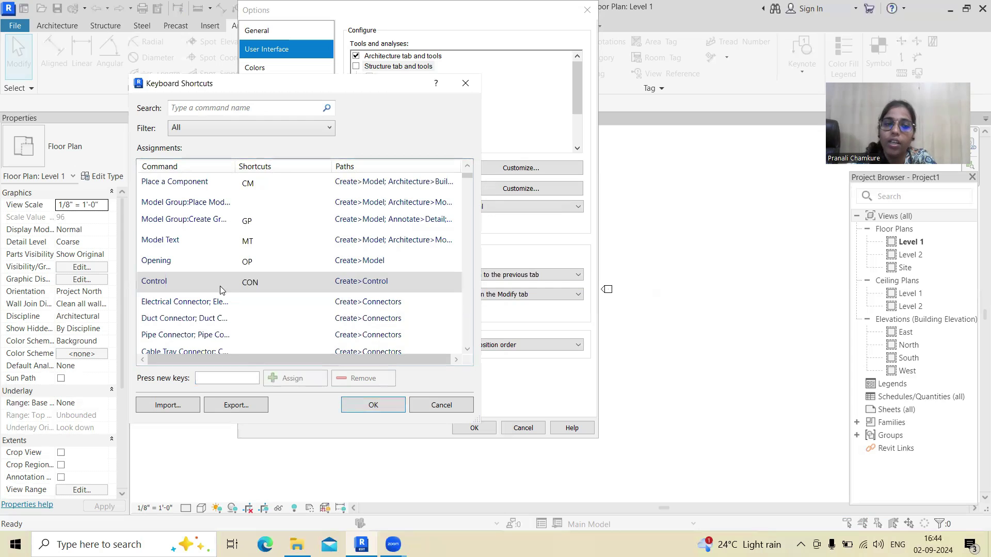
Add WL as a second shortcut for the architectural Wall command.
scroll(232, 289, down, 5)
scroll(238, 292, down, 5)
scroll(239, 294, down, 5)
scroll(239, 294, down, 5)
scroll(240, 295, down, 5)
scroll(240, 296, down, 5)
scroll(240, 297, down, 3)
scroll(240, 295, down, 5)
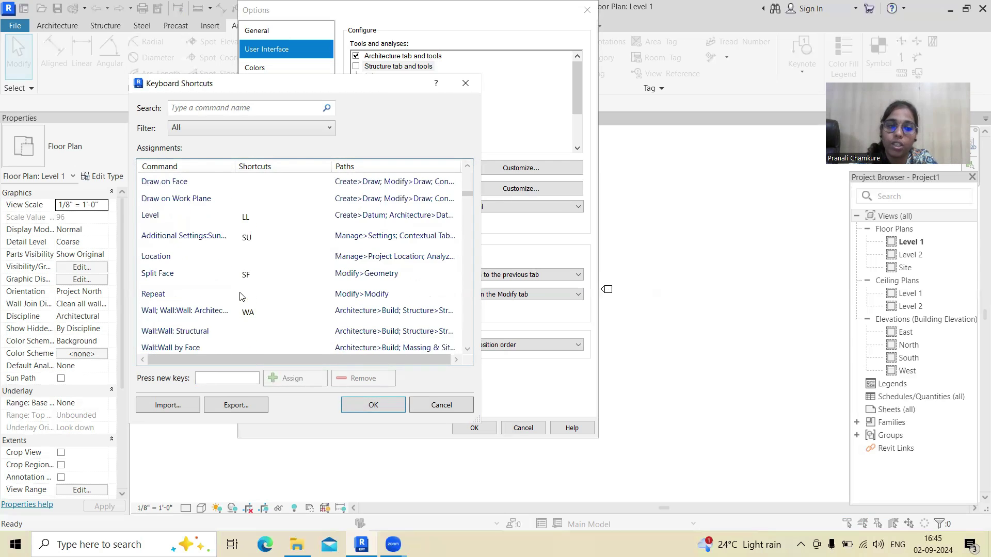
scroll(240, 296, down, 5)
scroll(241, 296, up, 1)
scroll(242, 297, up, 1)
scroll(240, 297, up, 2)
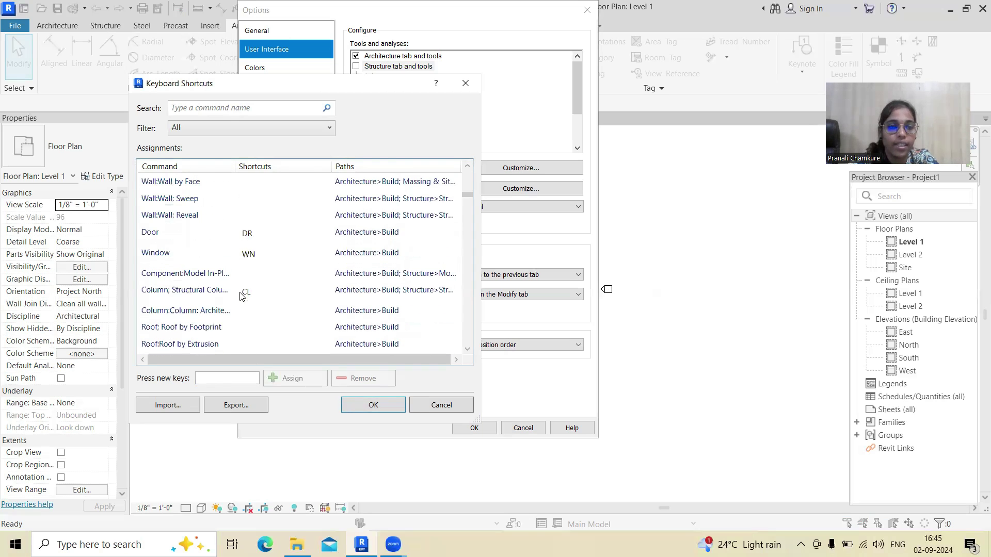
scroll(206, 219, up, 1)
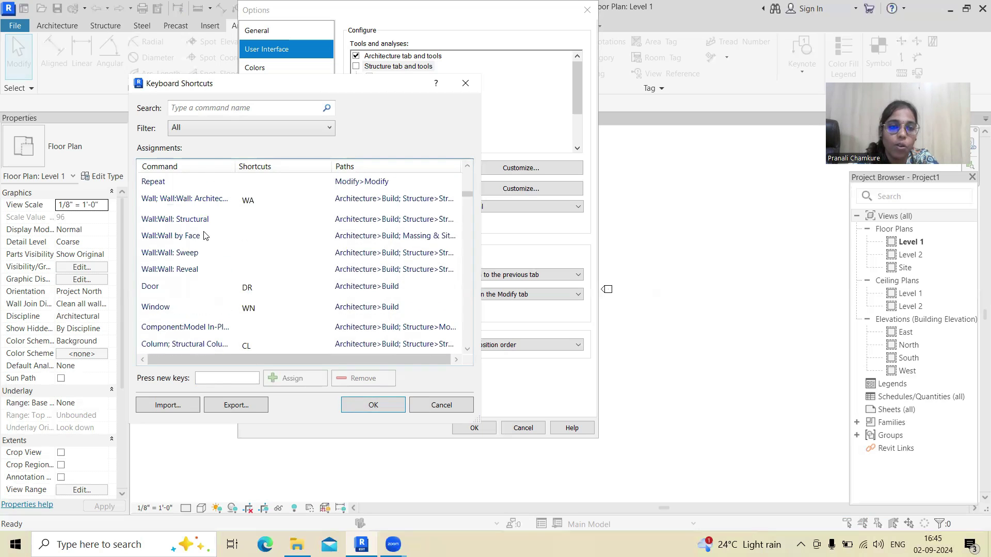
scroll(205, 237, up, 1)
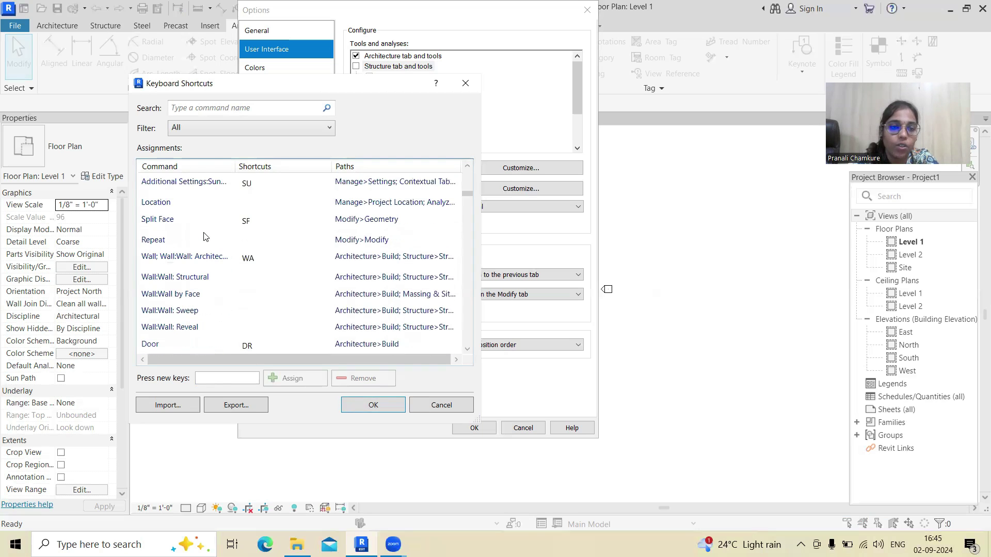
click(248, 257)
click(207, 379)
text(WL)
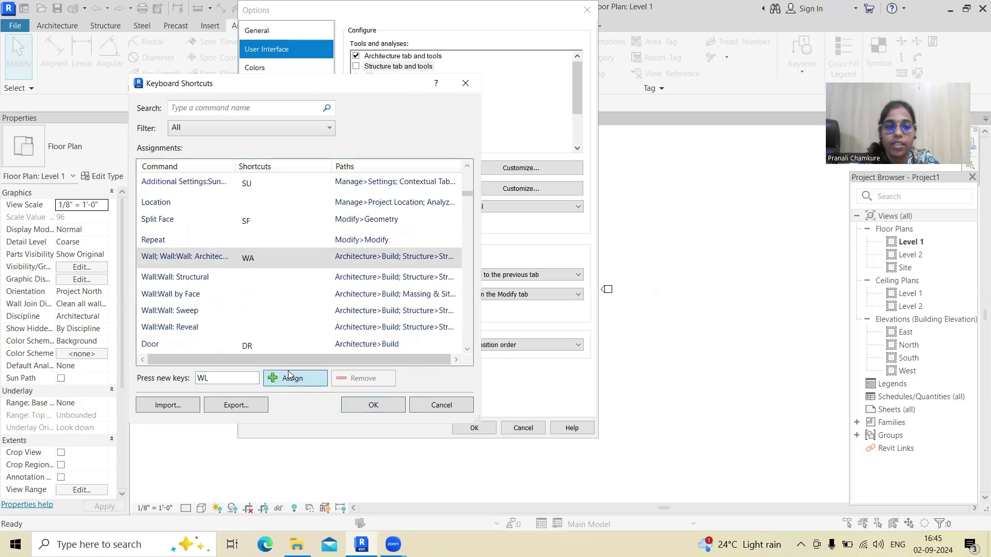
click(289, 378)
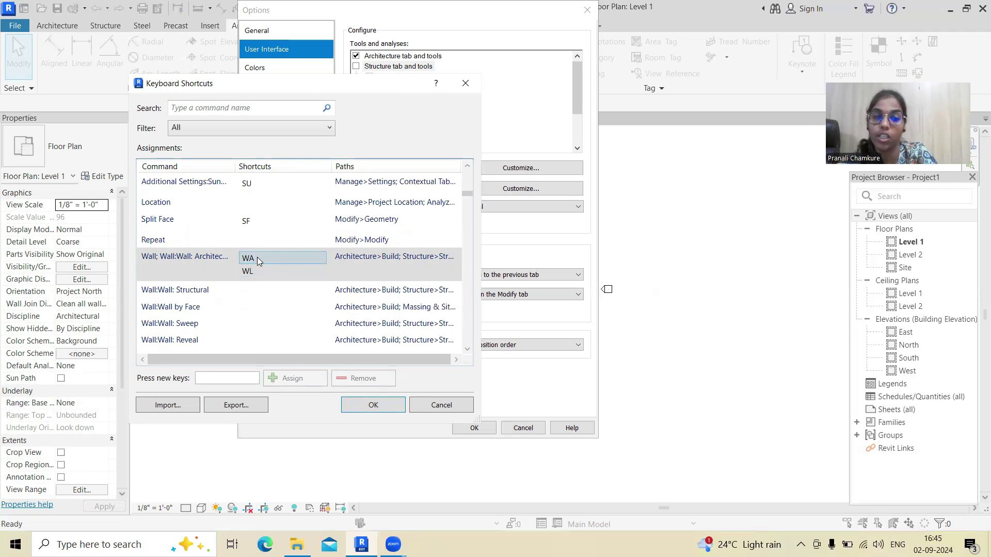
Save the shortcut changes and close Keyboard Shortcuts with OK.
scroll(263, 240, up, 3)
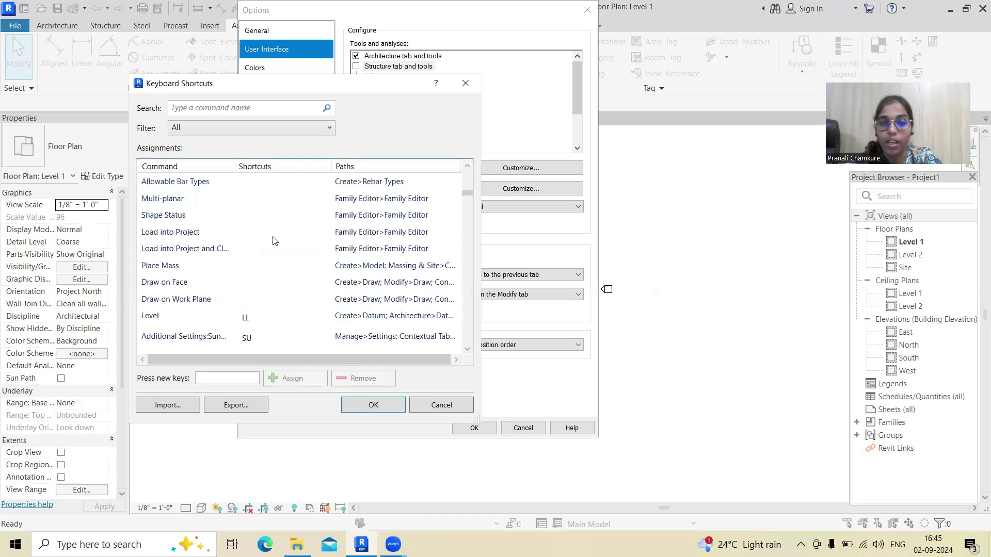
scroll(264, 235, up, 3)
scroll(263, 235, up, 3)
scroll(263, 235, up, 3)
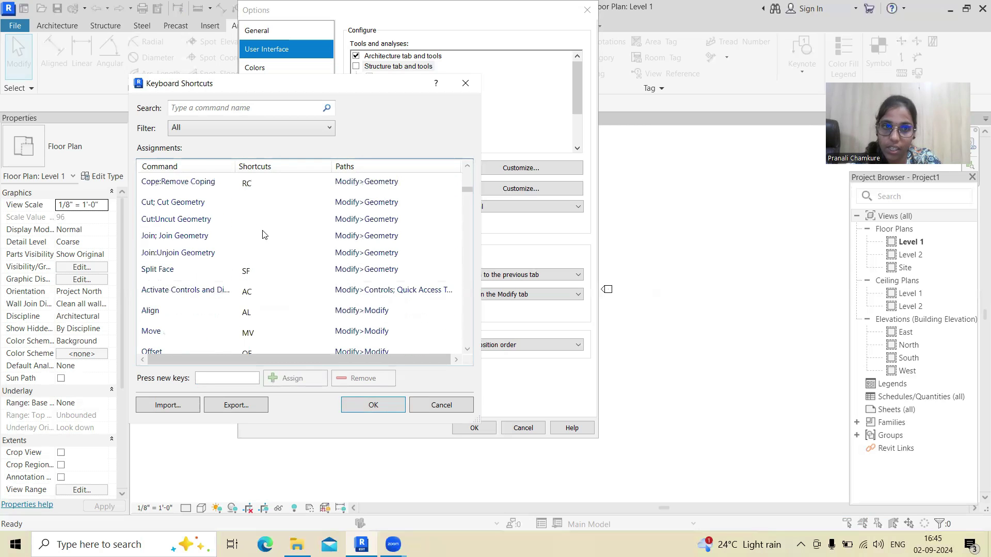
scroll(265, 234, up, 3)
scroll(263, 234, up, 3)
scroll(264, 235, up, 3)
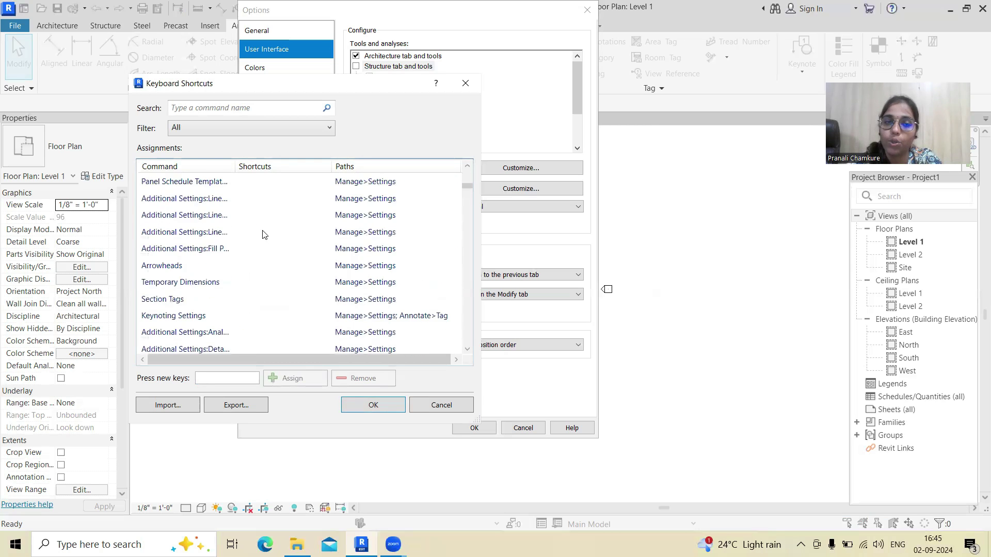
scroll(263, 235, up, 3)
scroll(264, 234, up, 3)
scroll(264, 235, up, 3)
scroll(264, 235, up, 3)
scroll(266, 235, up, 3)
scroll(264, 235, up, 3)
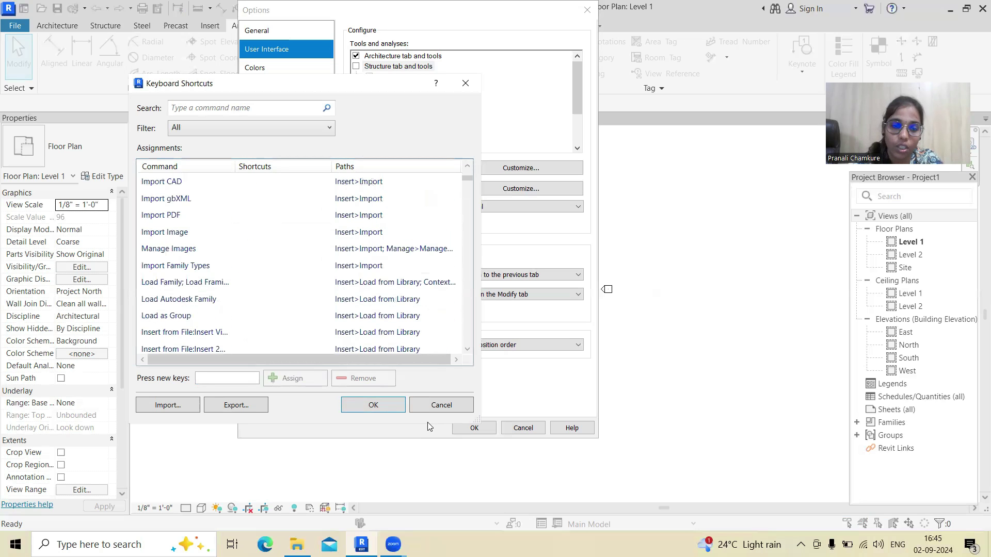
click(387, 407)
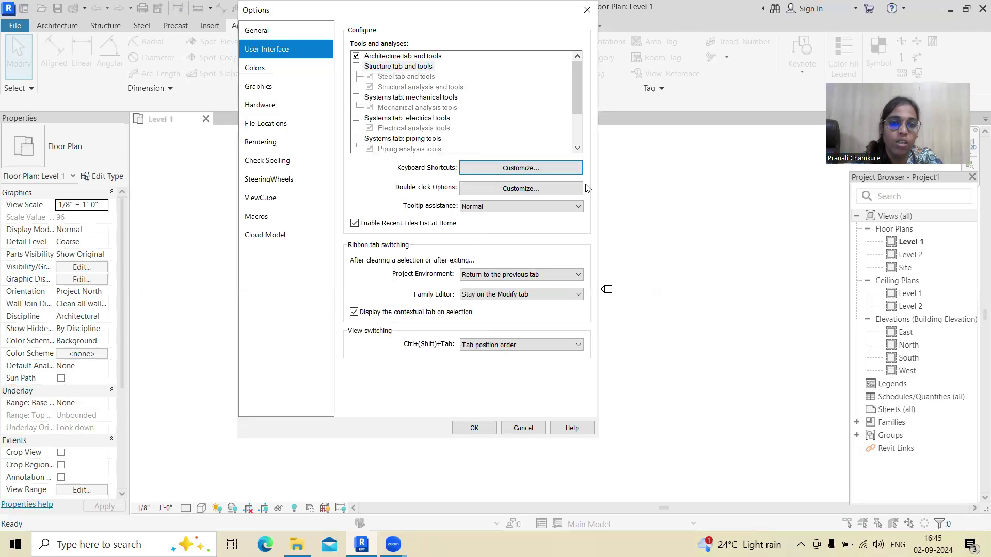
In the double-click settings, switch Family's action to Do Nothing, then Edit Type.
click(531, 190)
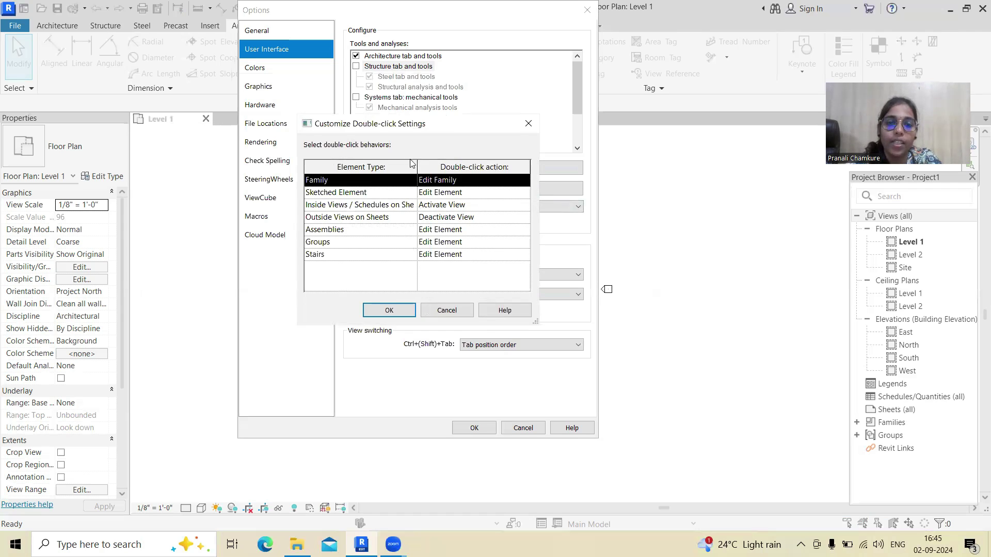
click(468, 180)
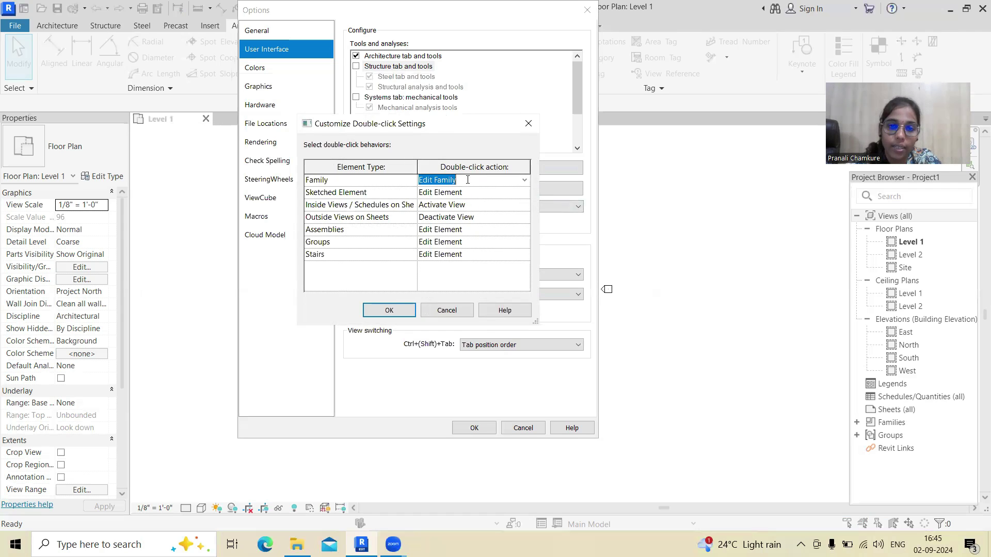
click(527, 181)
click(446, 198)
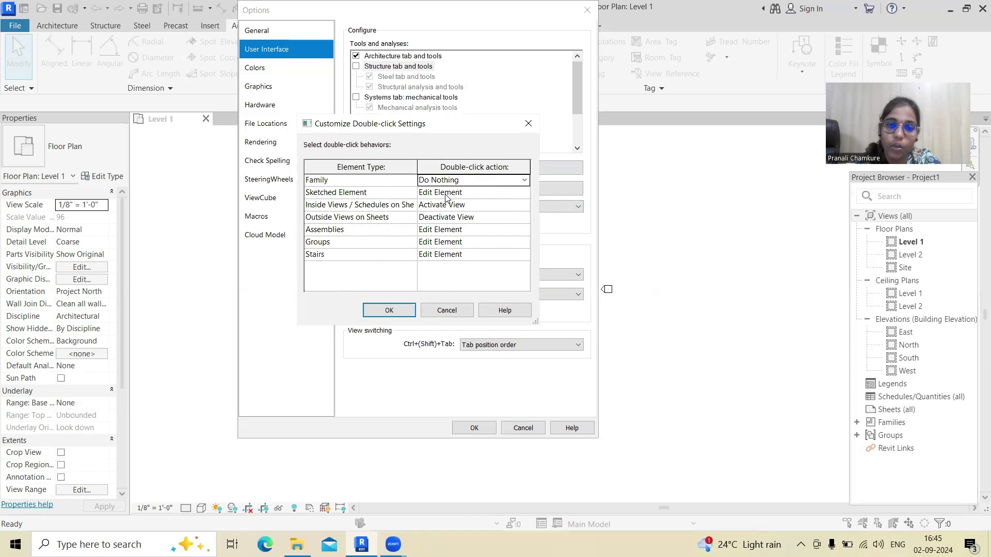
click(505, 184)
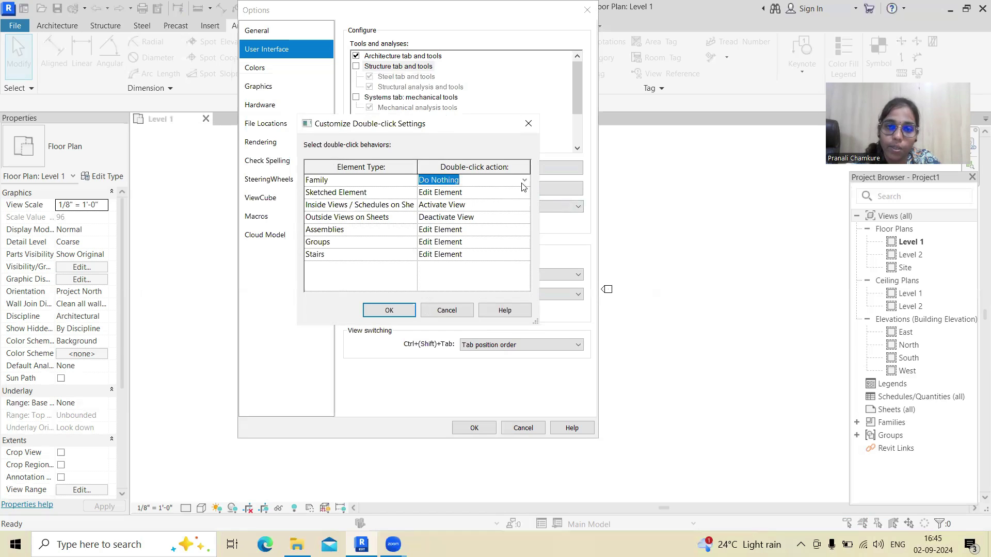
click(524, 181)
click(452, 213)
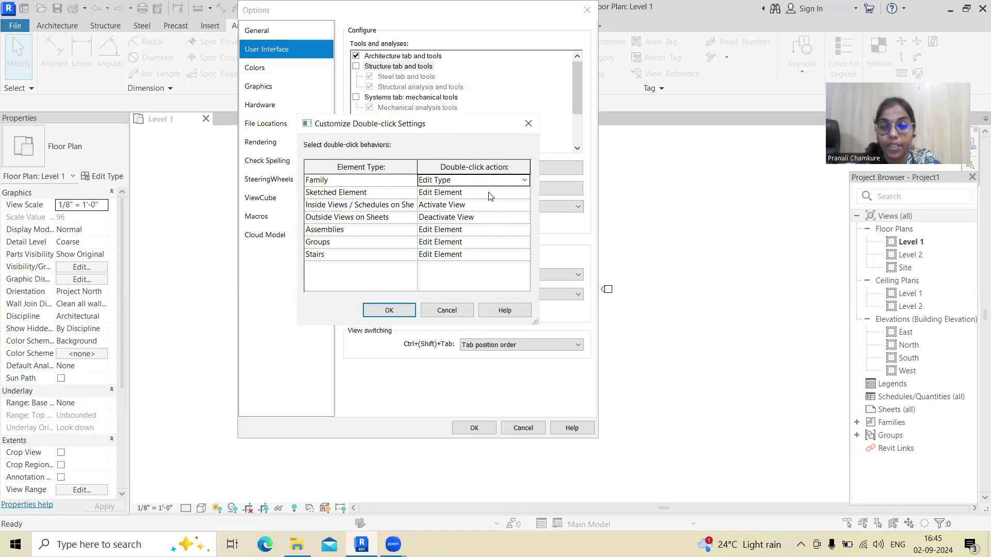
Set Family's double-click action back to Edit Family and accept the settings.
click(508, 178)
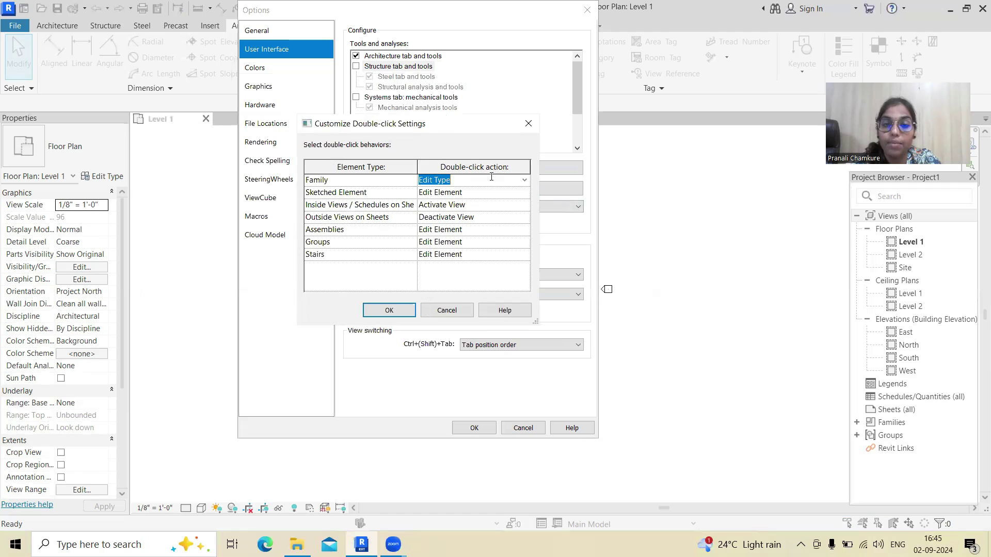
click(525, 180)
click(439, 203)
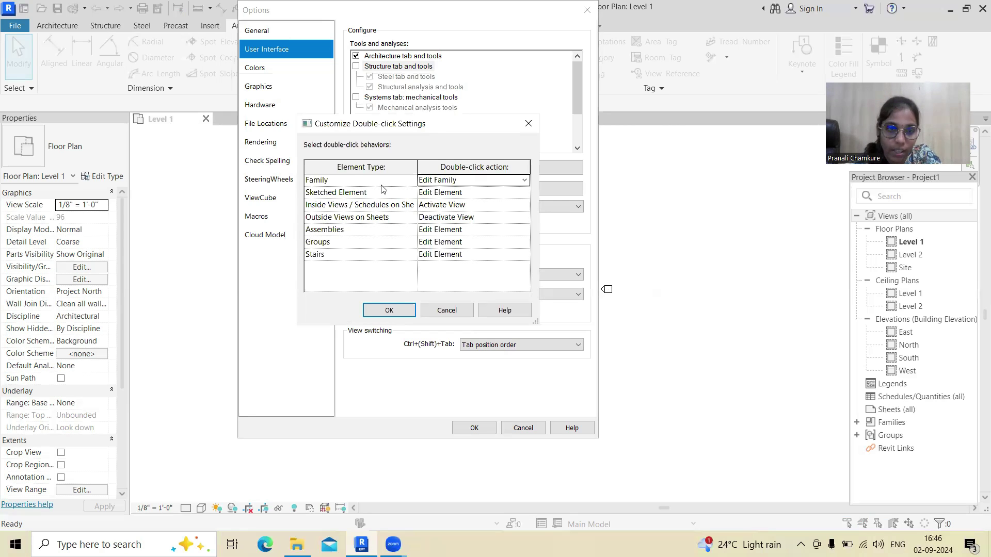
click(407, 306)
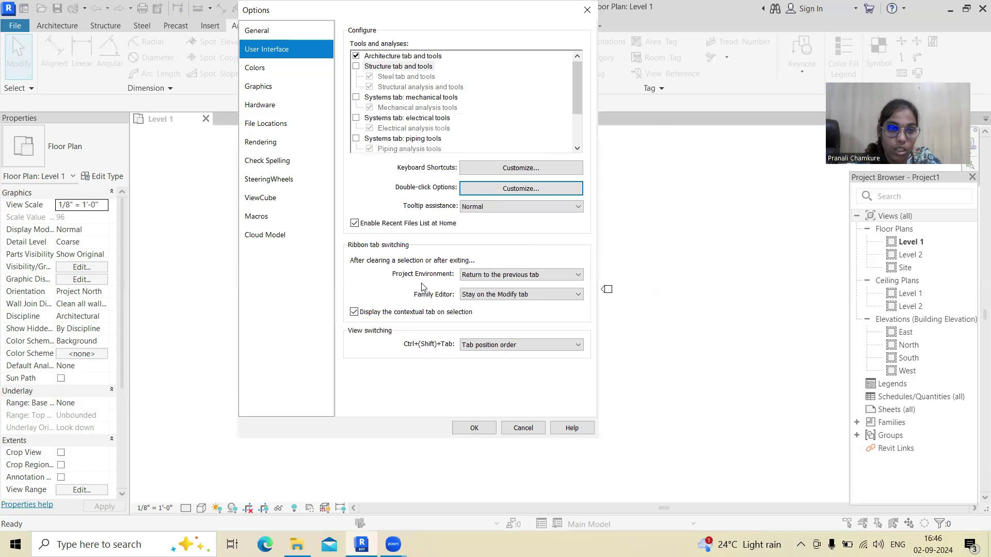
Step through the Colors, General and User Interface pages, ending on File Locations.
click(248, 73)
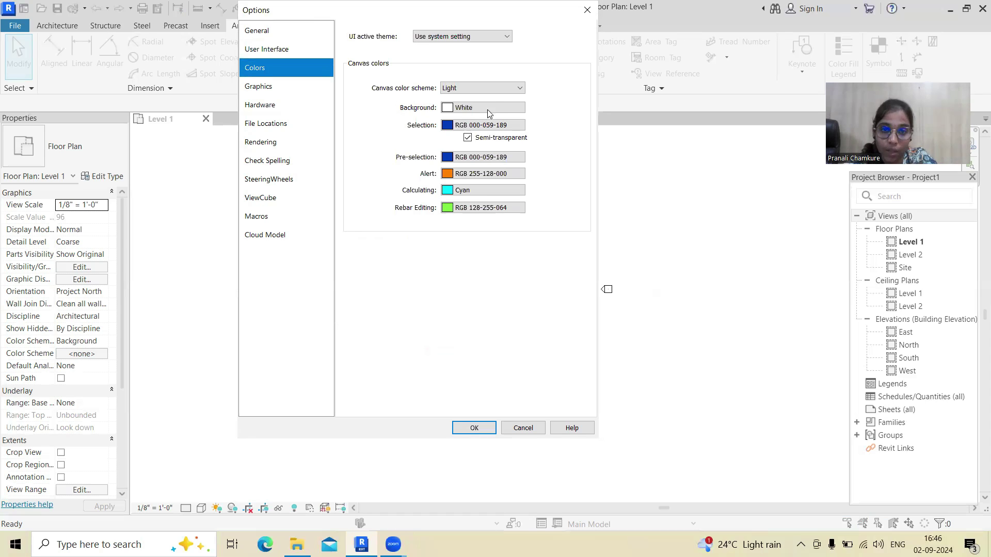
click(273, 31)
click(281, 49)
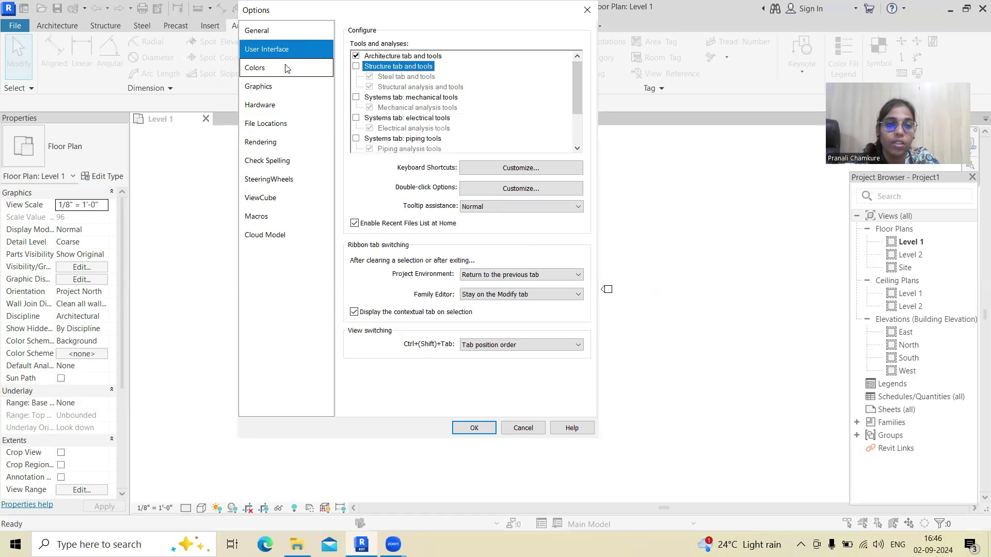
click(291, 125)
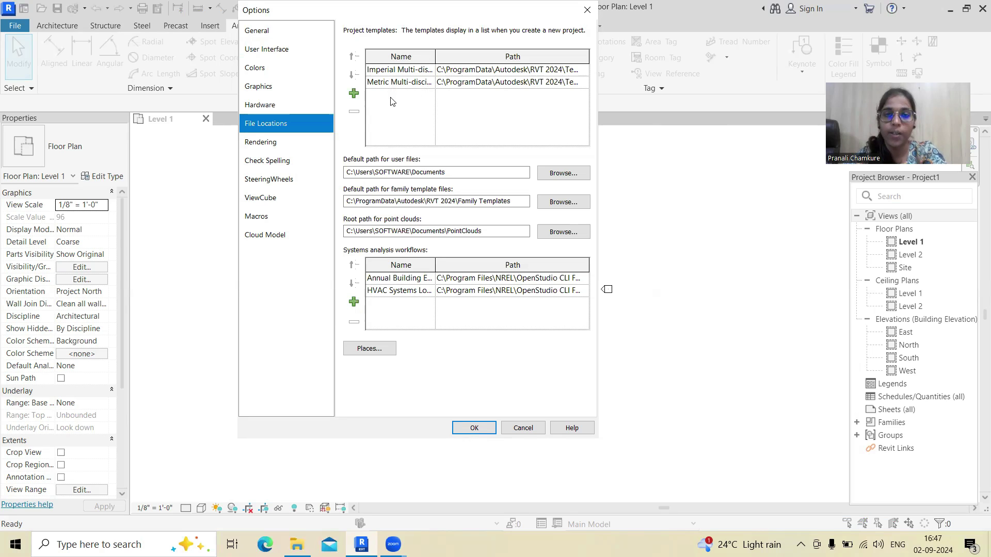
Add DefaultMetric.rte from Templates\English to the project templates list.
click(354, 94)
mouse_move(398, 296)
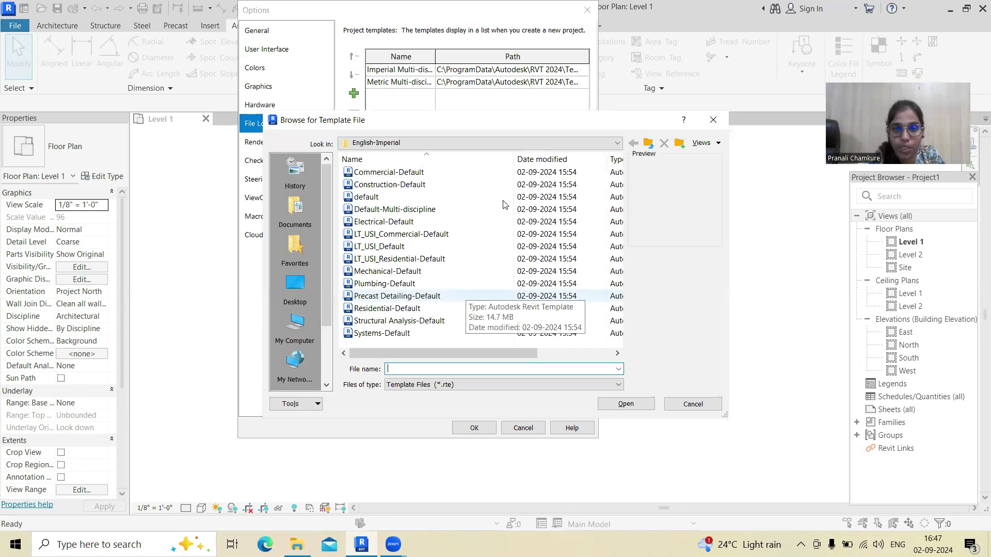
click(575, 146)
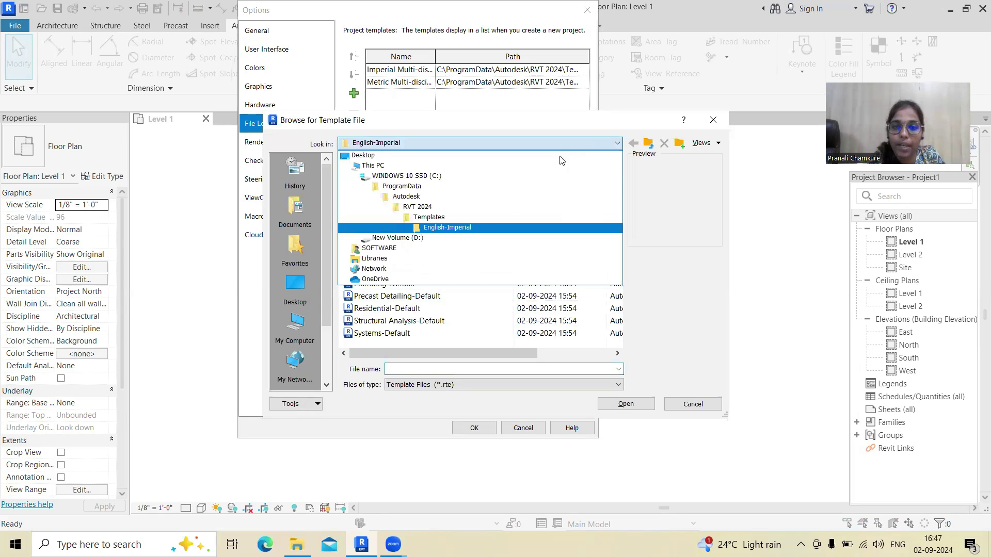
click(476, 218)
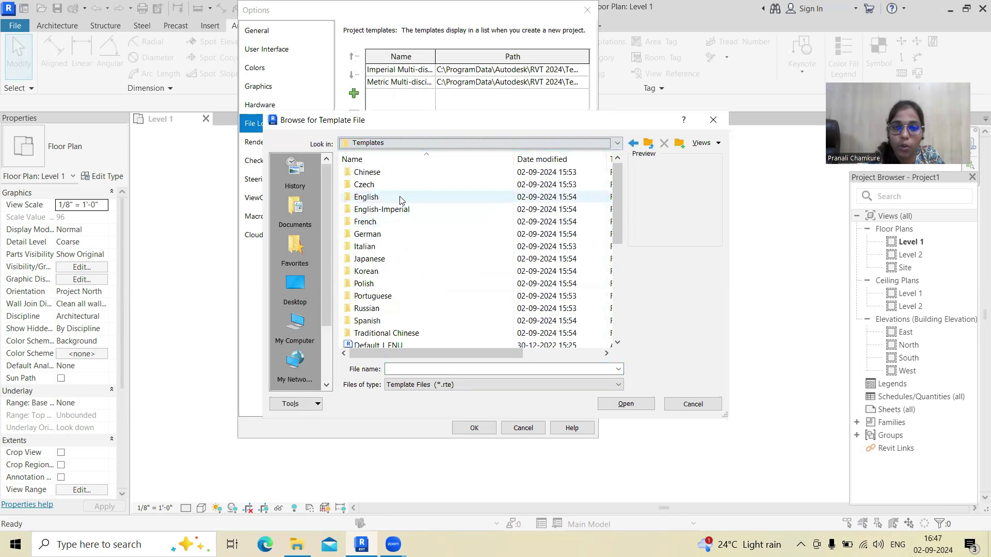
mouse_move(381, 210)
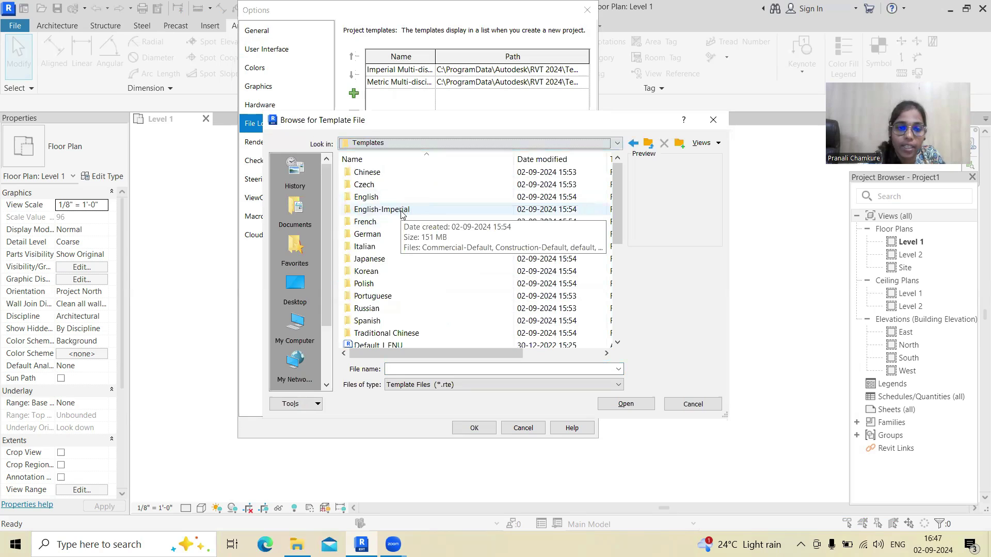
scroll(403, 215, down, 1)
scroll(387, 207, up, 1)
click(370, 198)
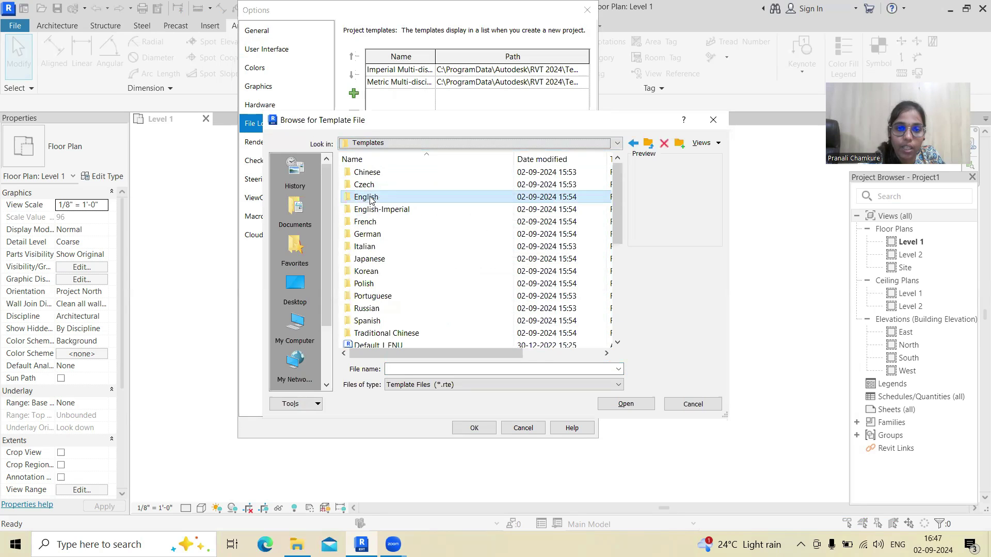
double_click(370, 199)
scroll(387, 187, down, 1)
scroll(389, 186, down, 1)
scroll(388, 187, down, 2)
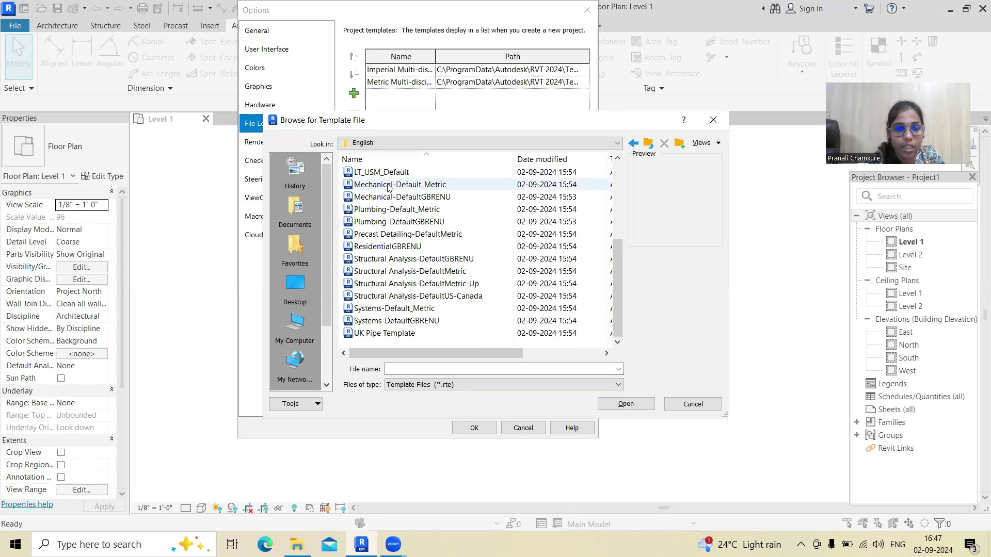
scroll(389, 187, up, 4)
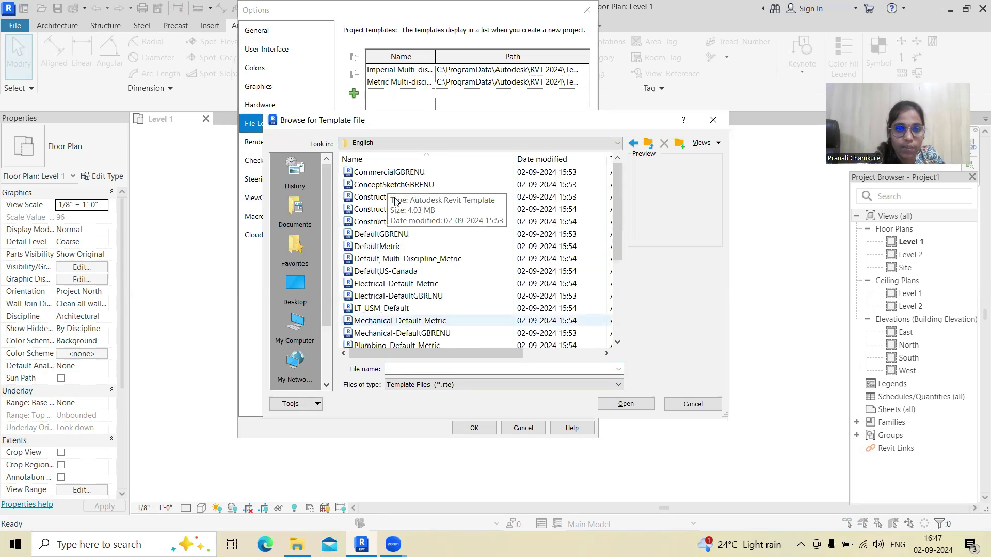
click(371, 248)
click(625, 404)
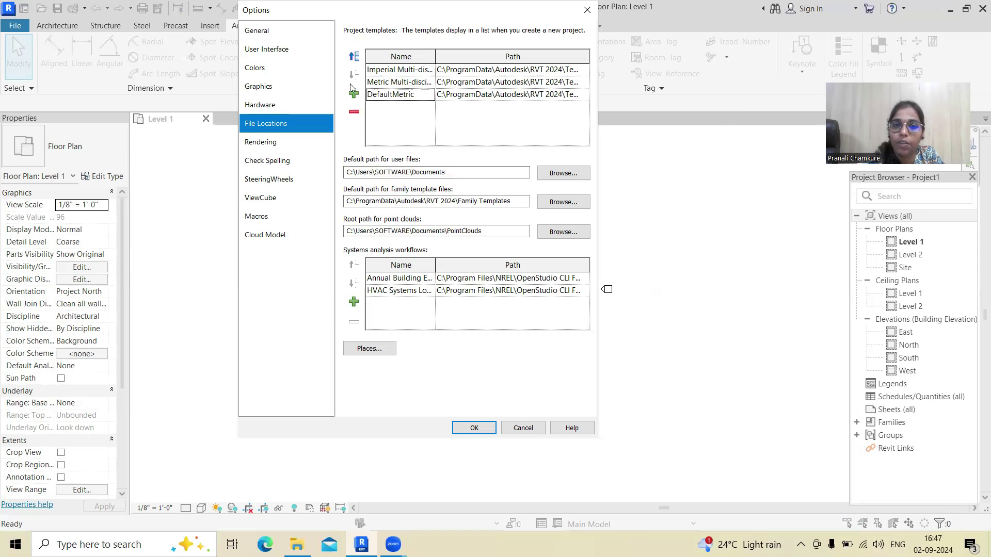
Add Structural Analysis-Default.rte from Templates\English-Imperial as a project template.
click(353, 94)
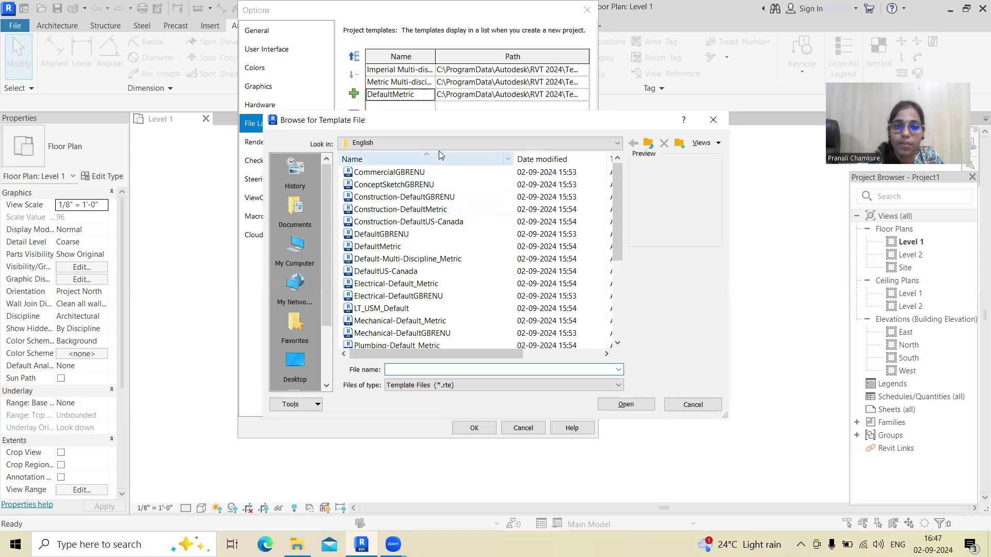
click(439, 143)
click(433, 228)
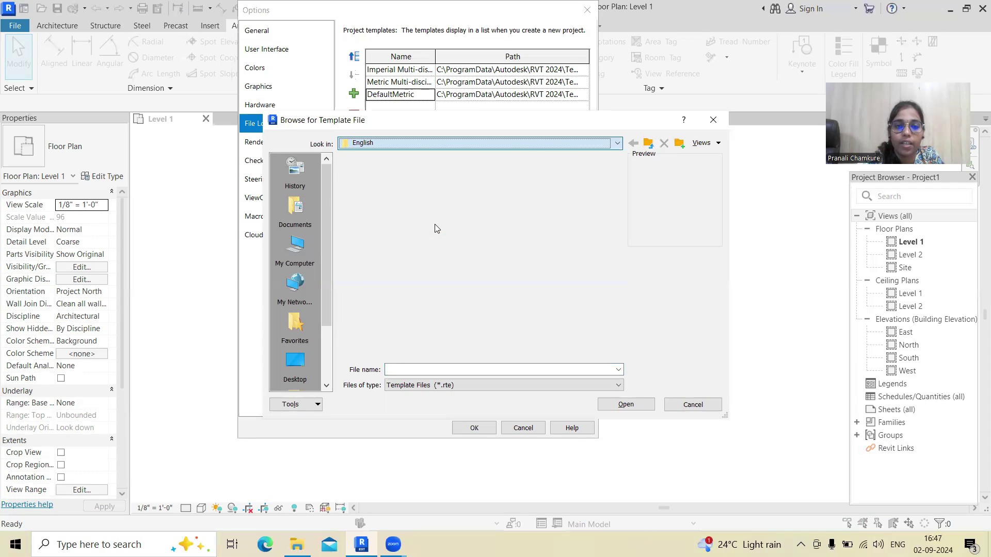
click(387, 144)
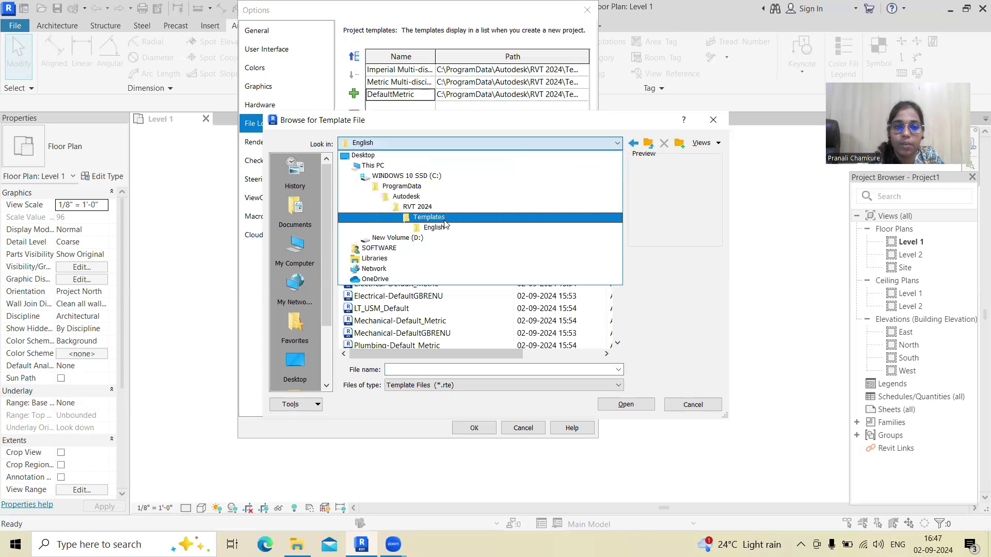
click(394, 217)
double_click(394, 212)
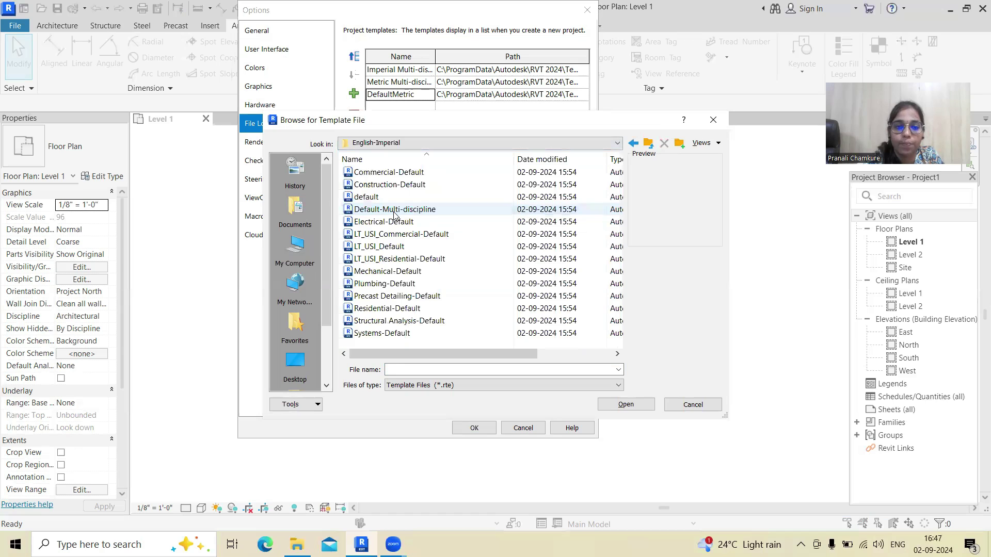
click(407, 321)
click(610, 408)
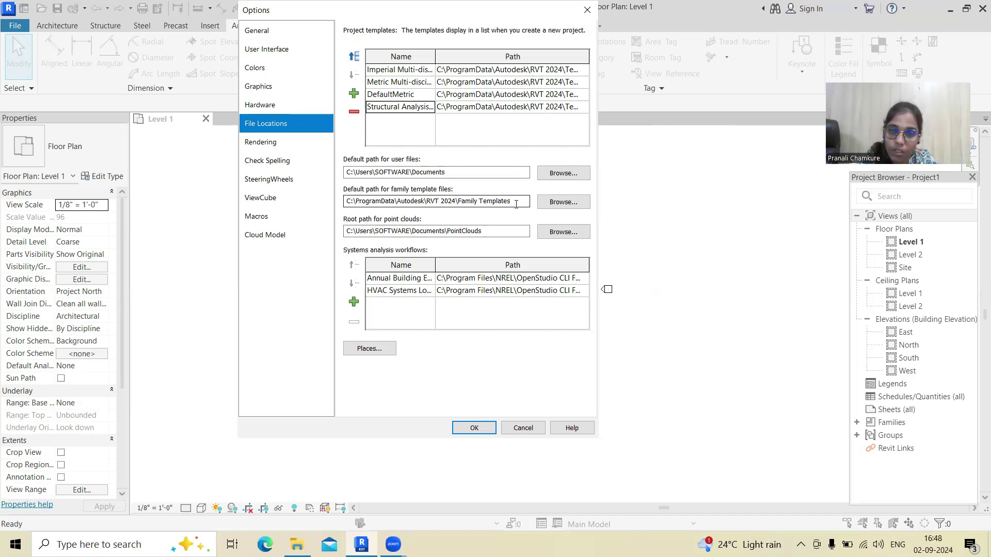
click(257, 31)
click(264, 50)
click(255, 69)
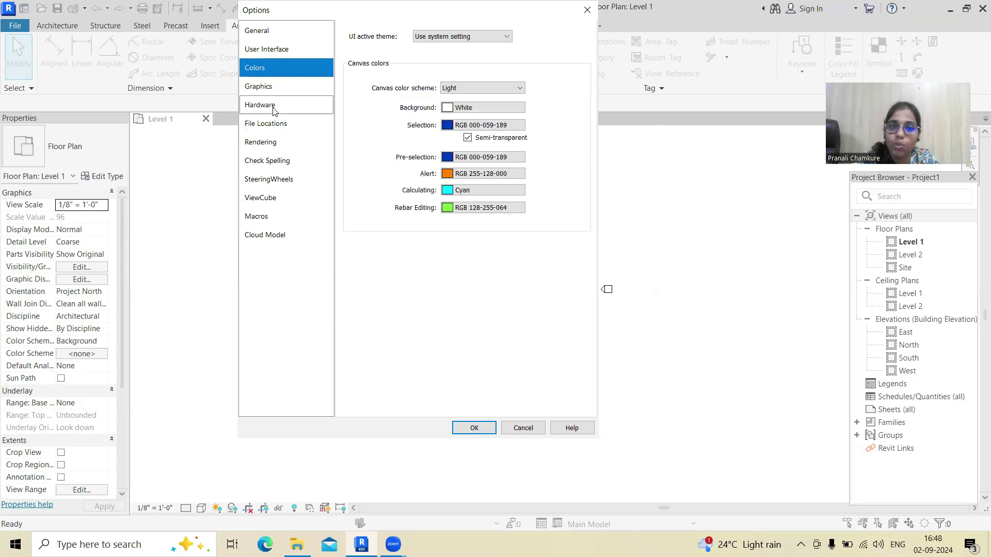
click(260, 31)
click(265, 49)
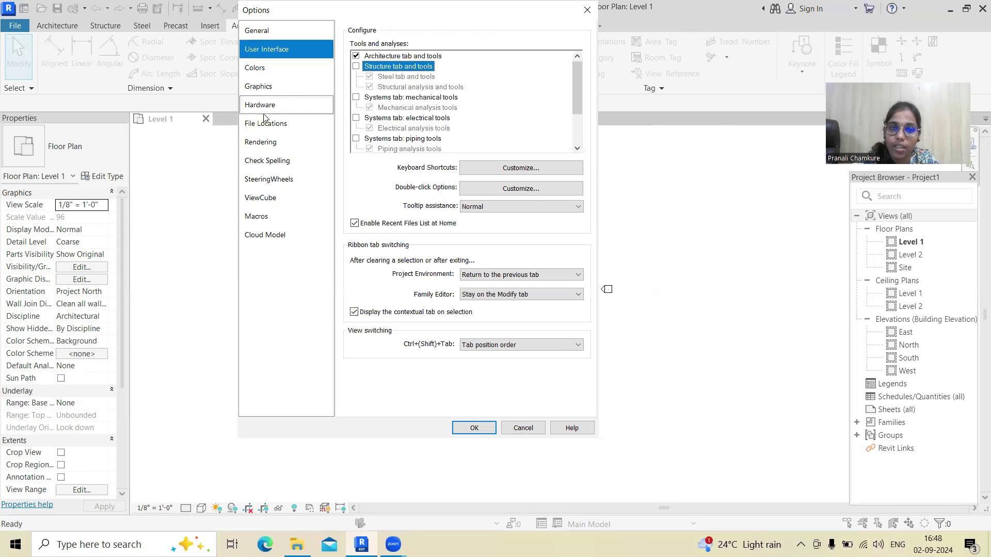
click(248, 125)
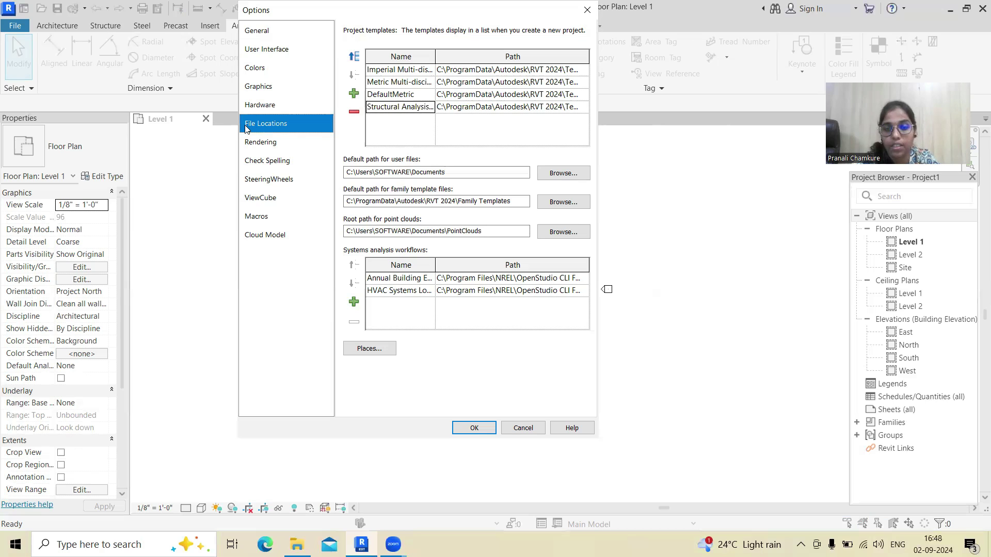
click(474, 428)
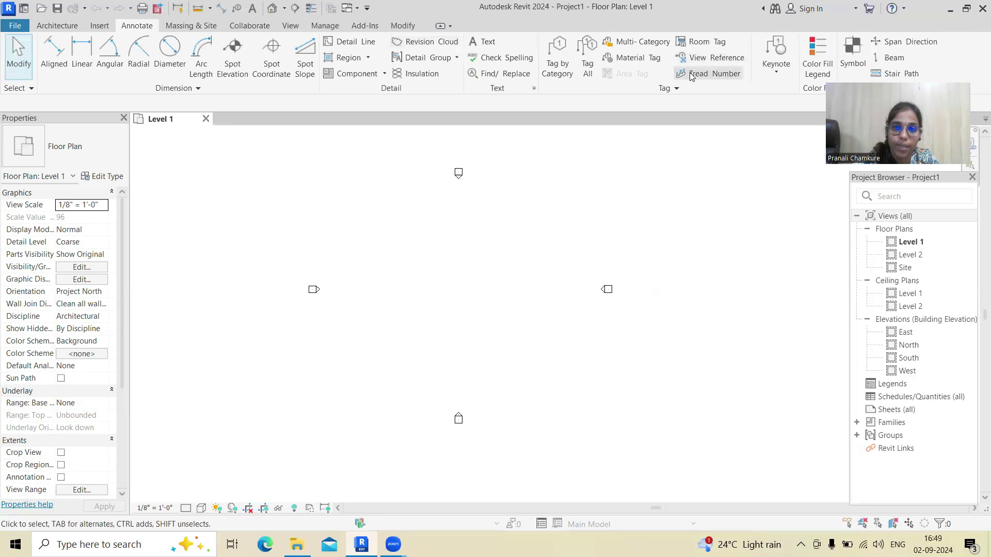
Switch the ribbon to the Architecture tab to review its Build panel tools.
click(44, 25)
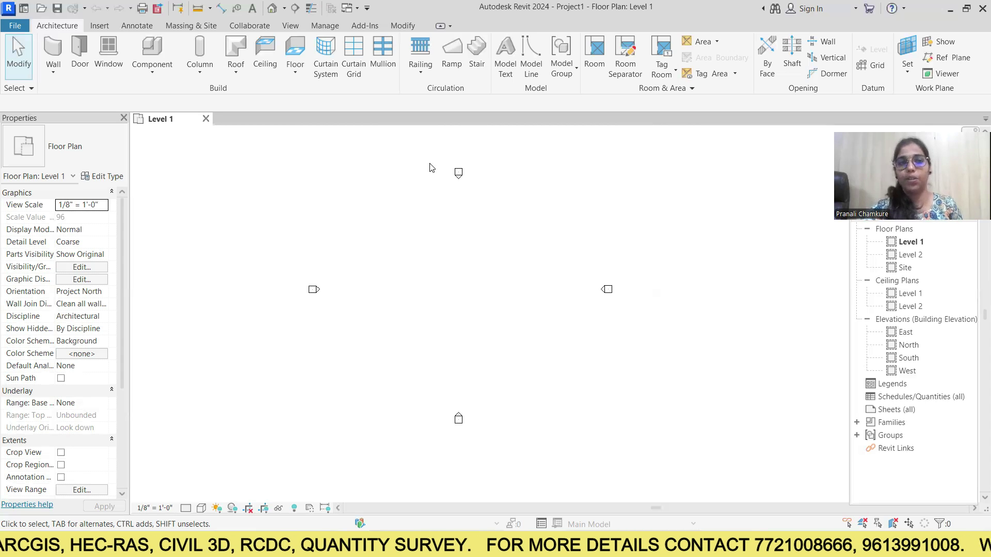
Switch the ribbon to the Insert tab showing Link, Import and Load from Library tools.
click(98, 26)
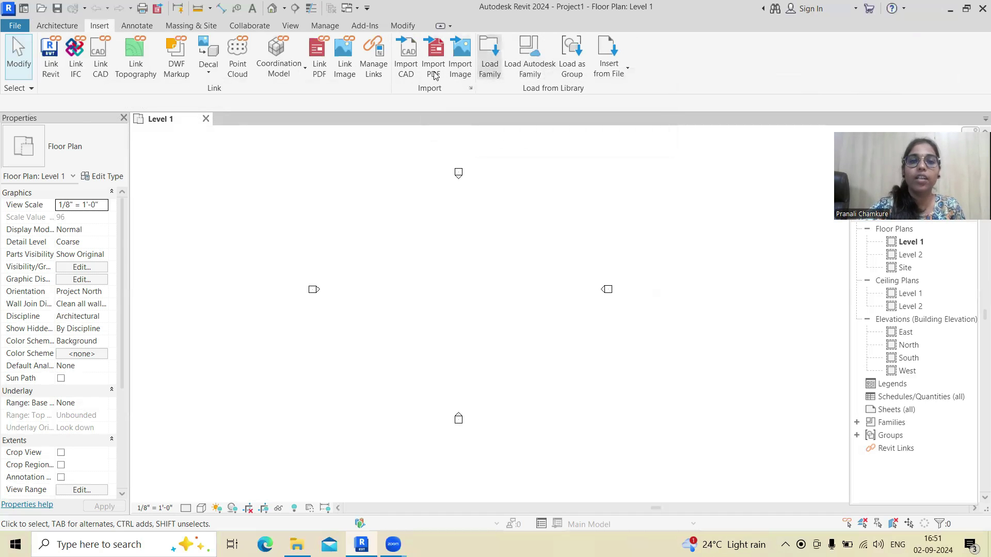
Switch the ribbon to the Annotate tab to review dimension, detail, text and tag tools.
click(138, 27)
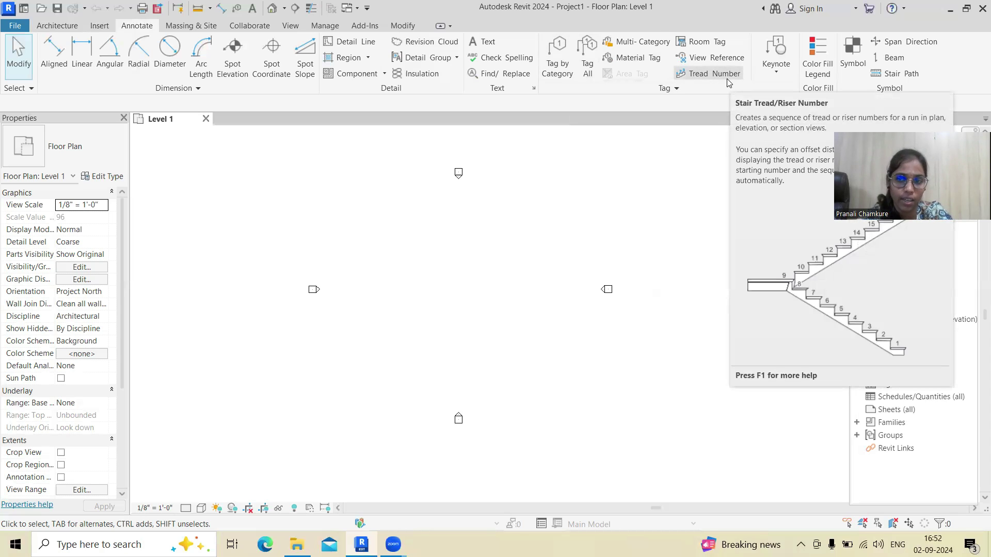
Open and dismiss the Keynote dropdown, then switch to the Massing & Site tab.
click(769, 73)
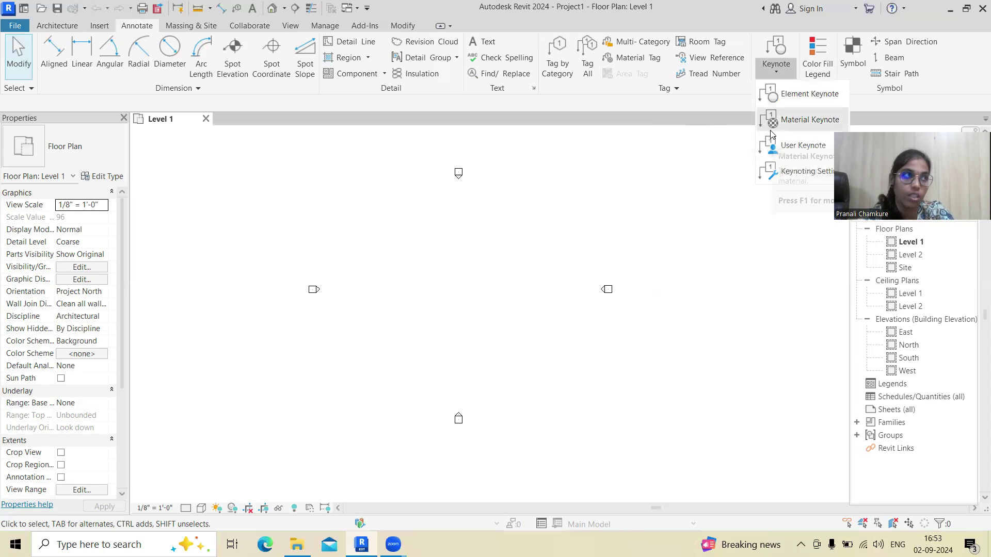
click(768, 49)
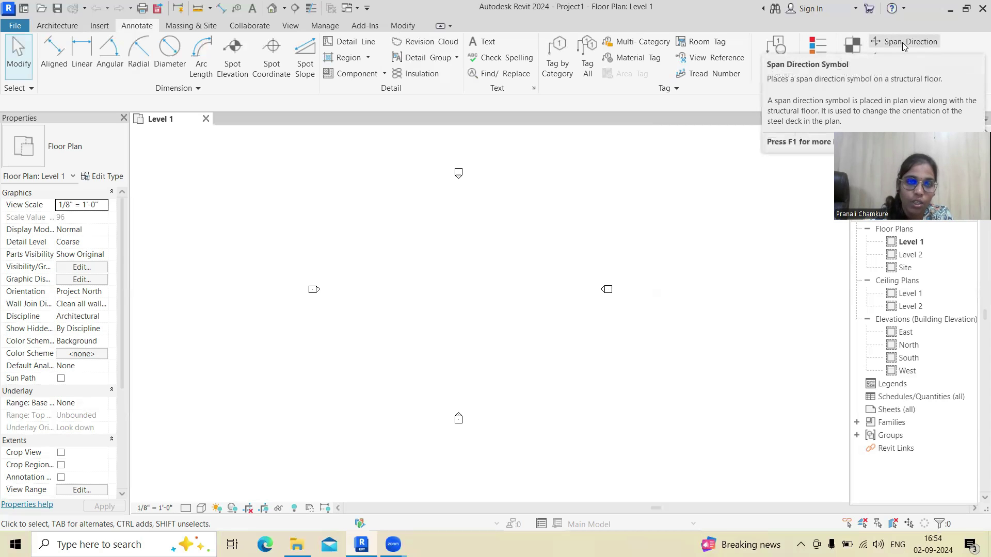
click(192, 26)
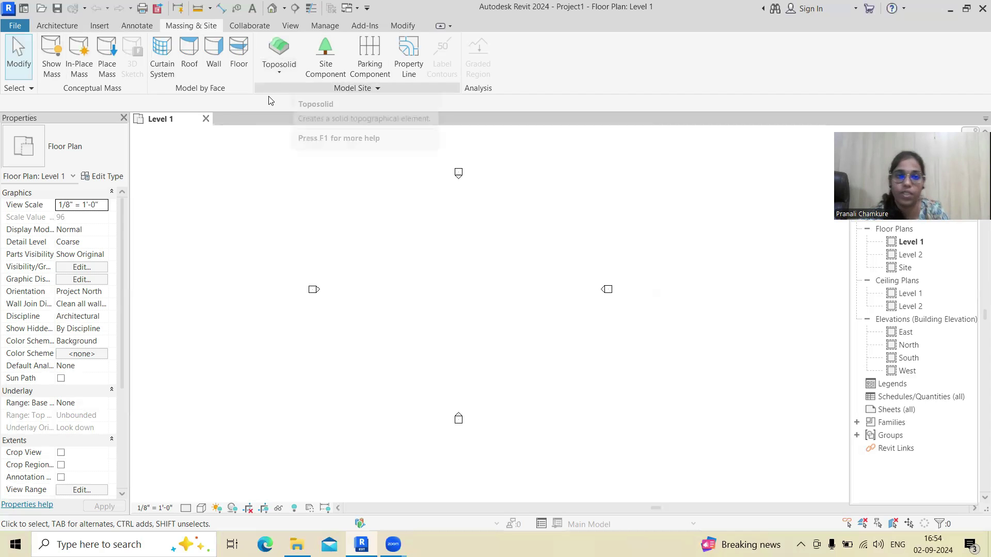
Preview the Toposolid creation options without choosing one, then show the View ribbon tools.
click(280, 76)
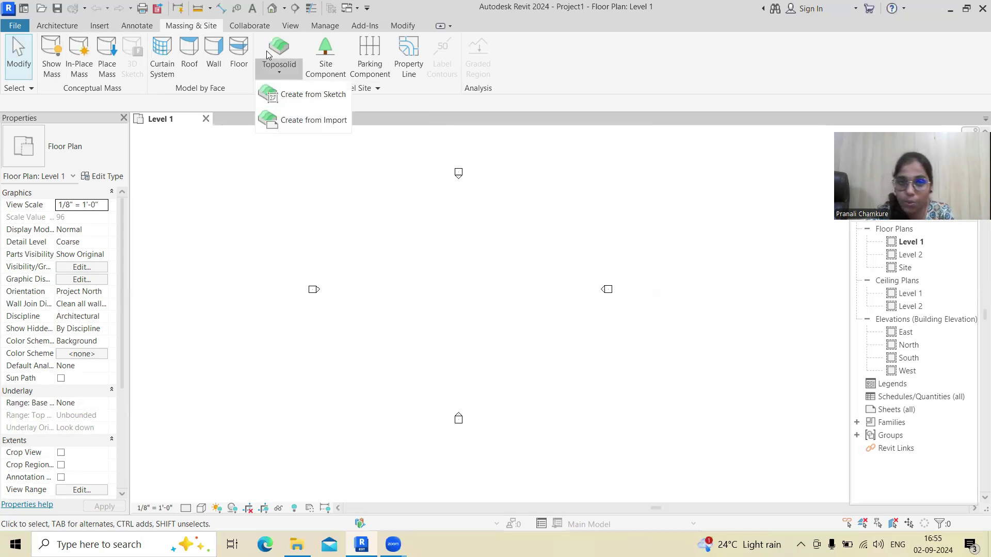
click(383, 221)
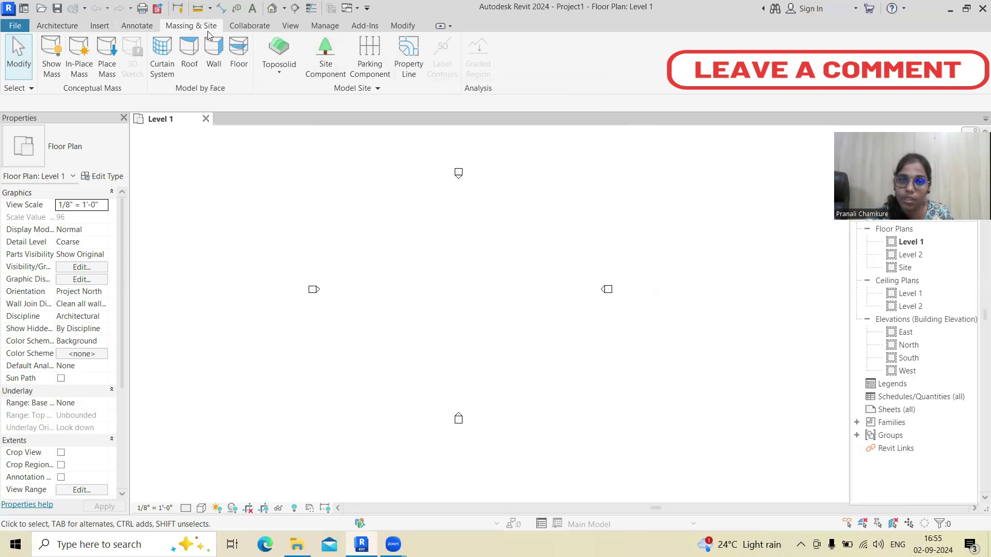
click(298, 28)
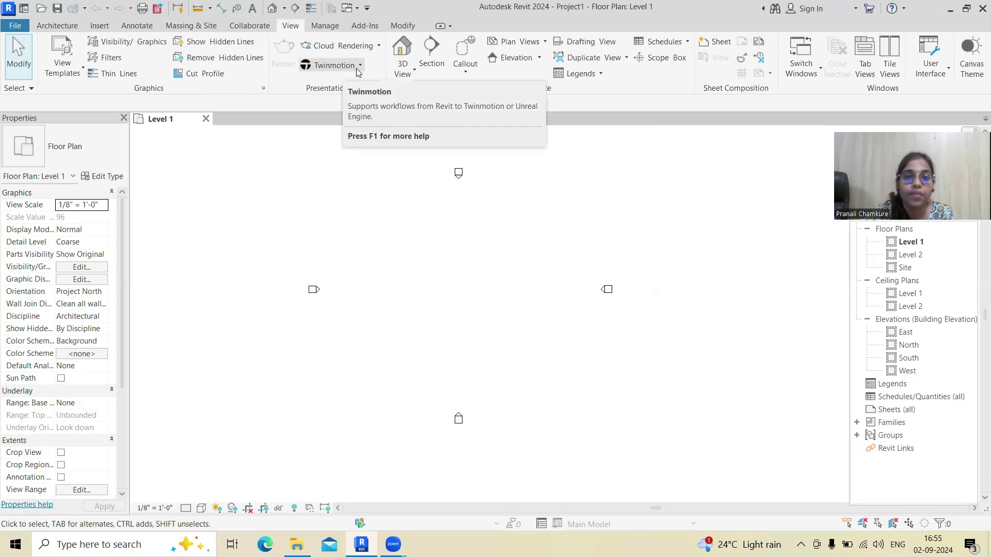
Browse the 3D View options without creating a view, then show the Modify ribbon tools.
click(409, 65)
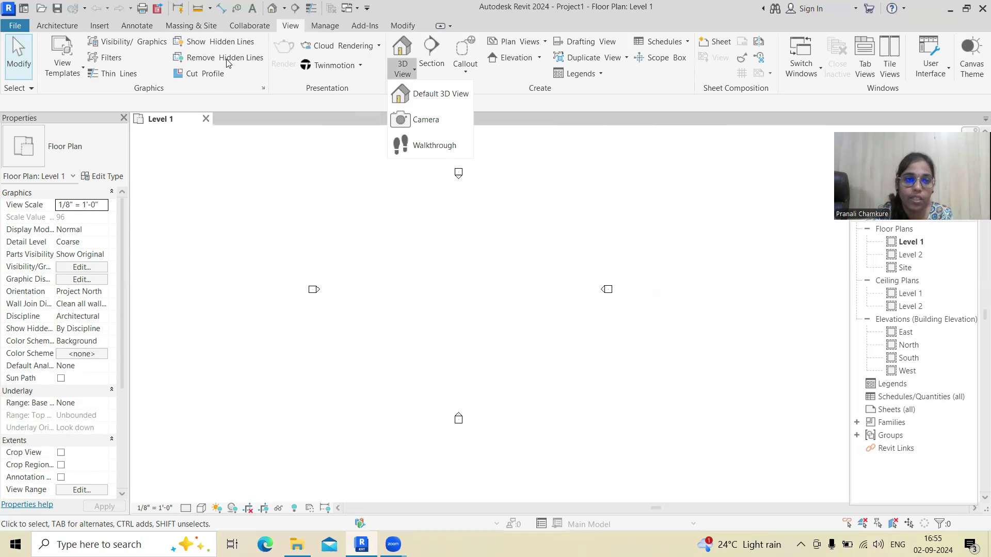
click(128, 55)
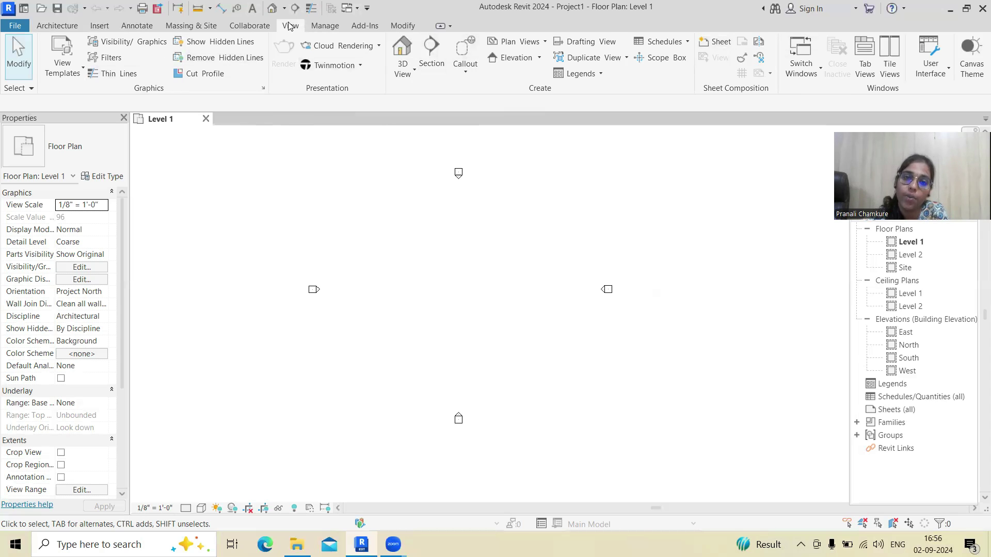
click(415, 26)
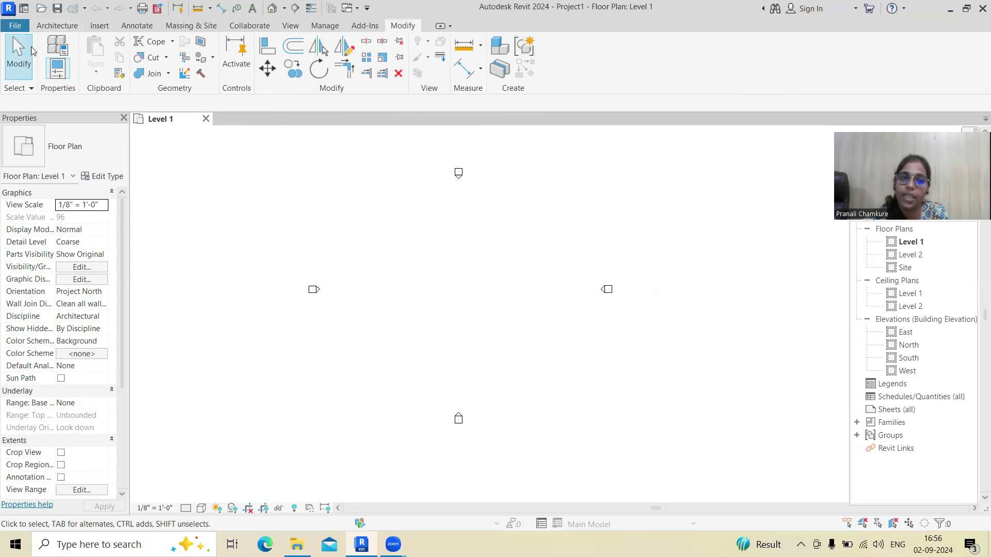
Return the ribbon to the Architecture tools for walls, doors and windows.
click(55, 26)
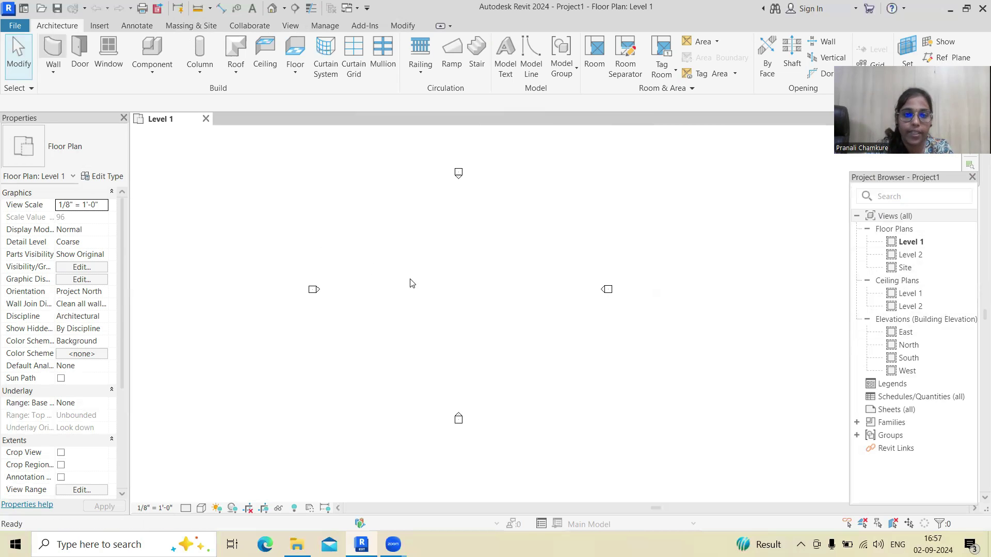
Using WA, draw a Generic - 8" wall from left of centre rightward, then cancel out of wall placement.
key(w)
key(a)
click(360, 286)
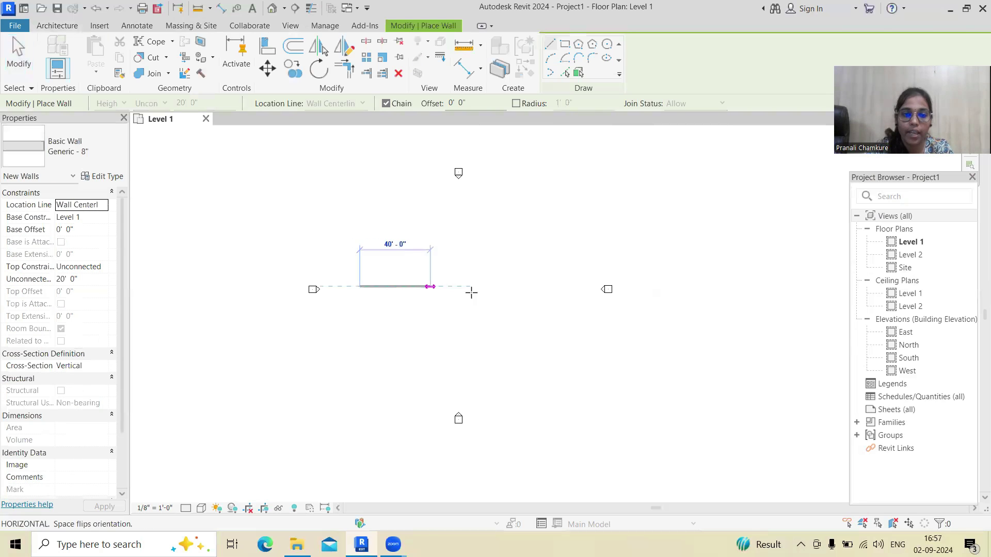
click(508, 286)
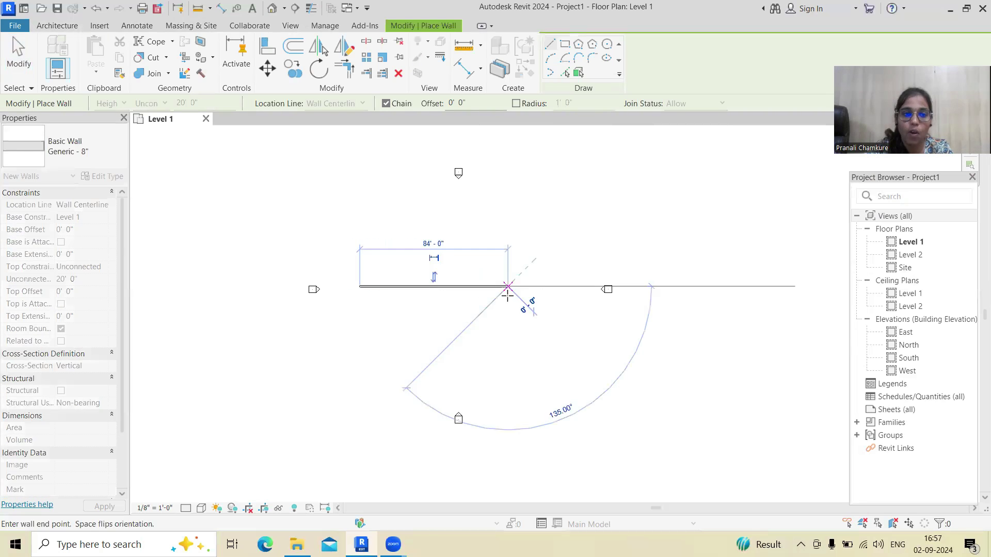
right_click(510, 329)
click(548, 342)
right_click(475, 317)
click(495, 323)
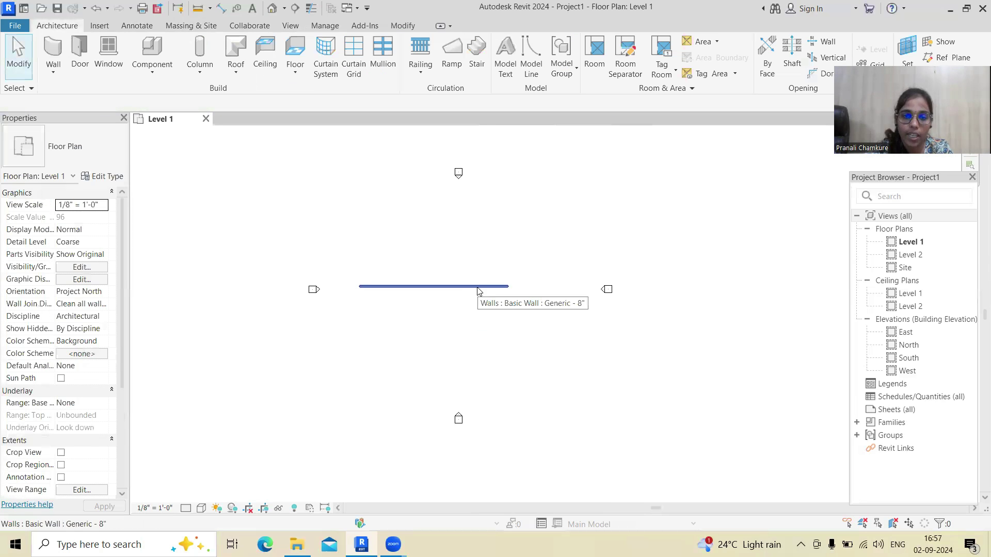
click(479, 287)
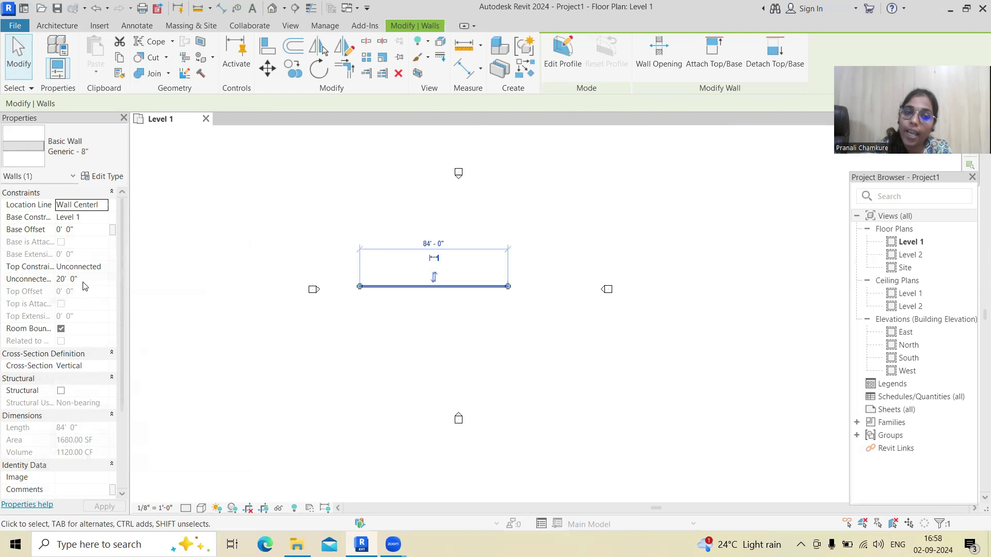
click(315, 338)
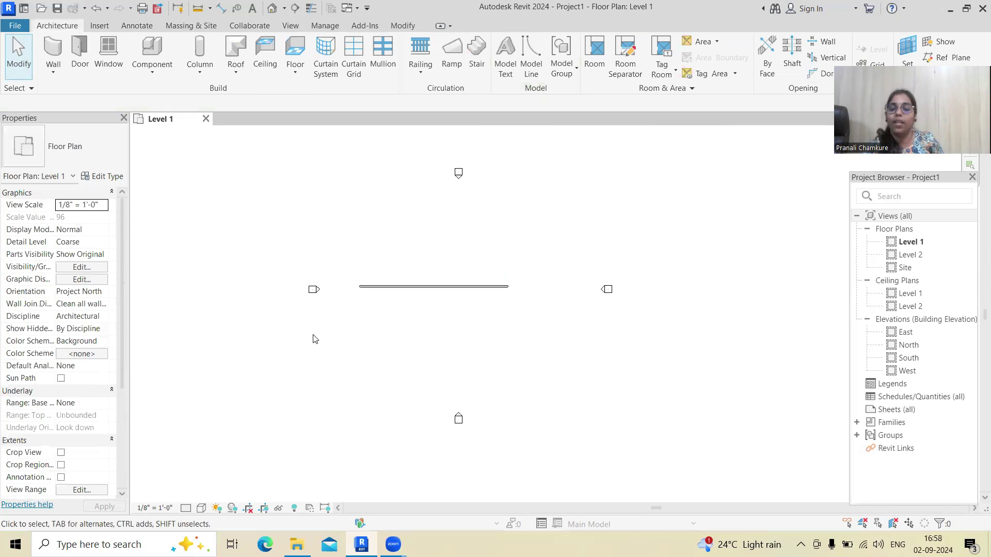
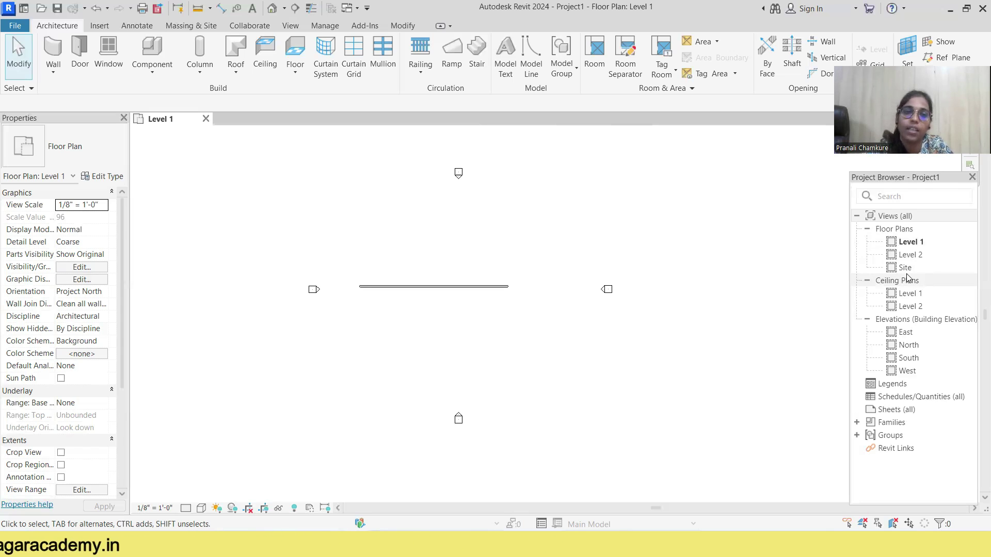
View the wall in the default 3D view, then go back to the Level 1 floor plan.
click(270, 9)
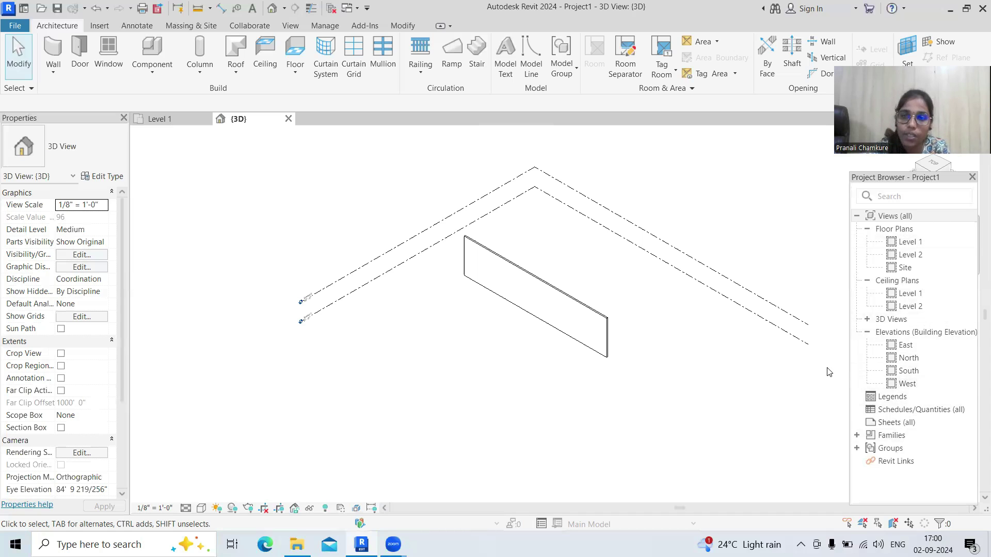
double_click(922, 243)
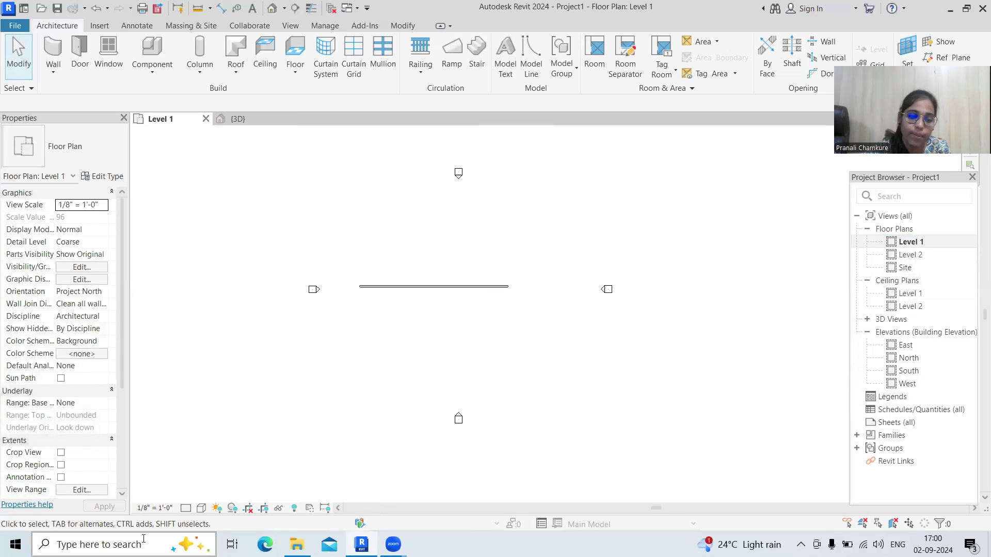
click(144, 508)
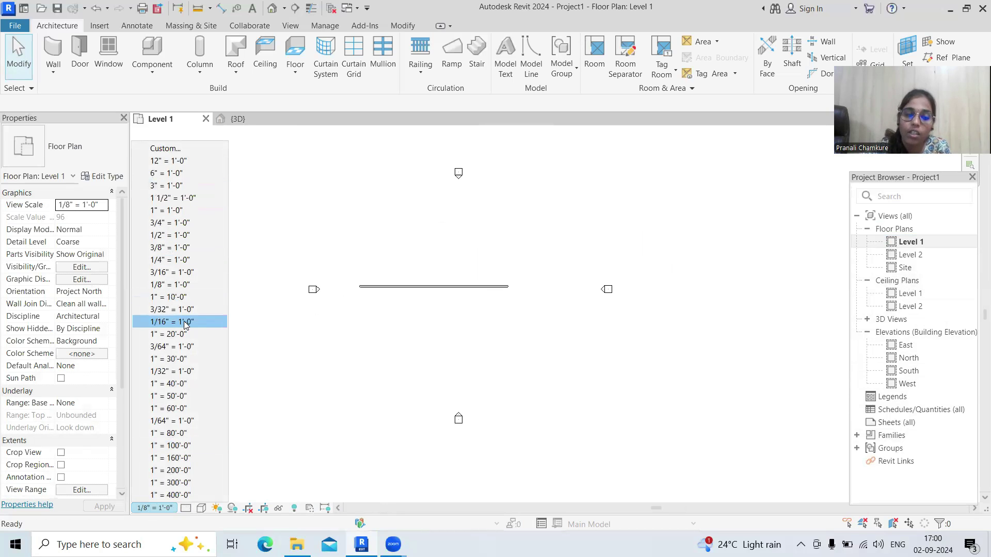
click(212, 150)
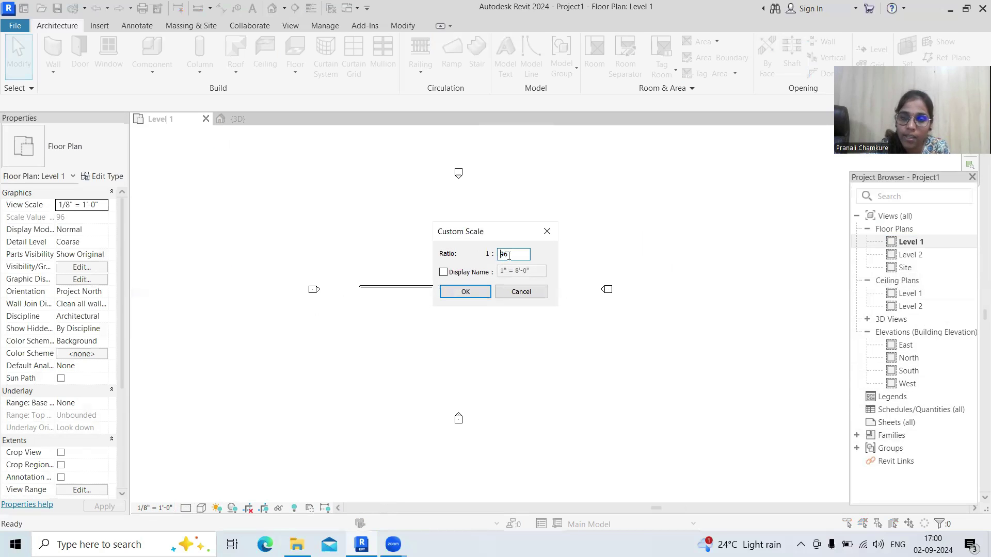
click(466, 274)
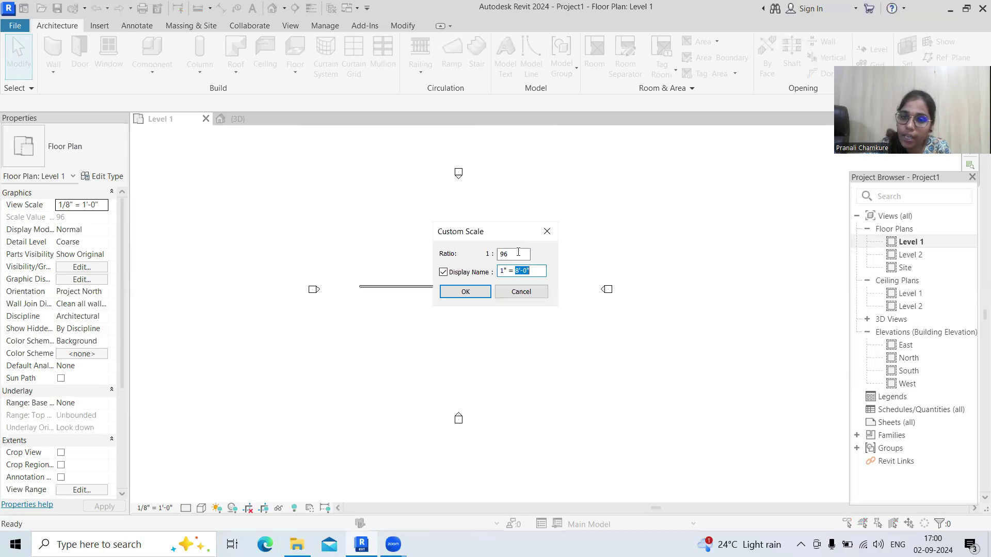
click(507, 293)
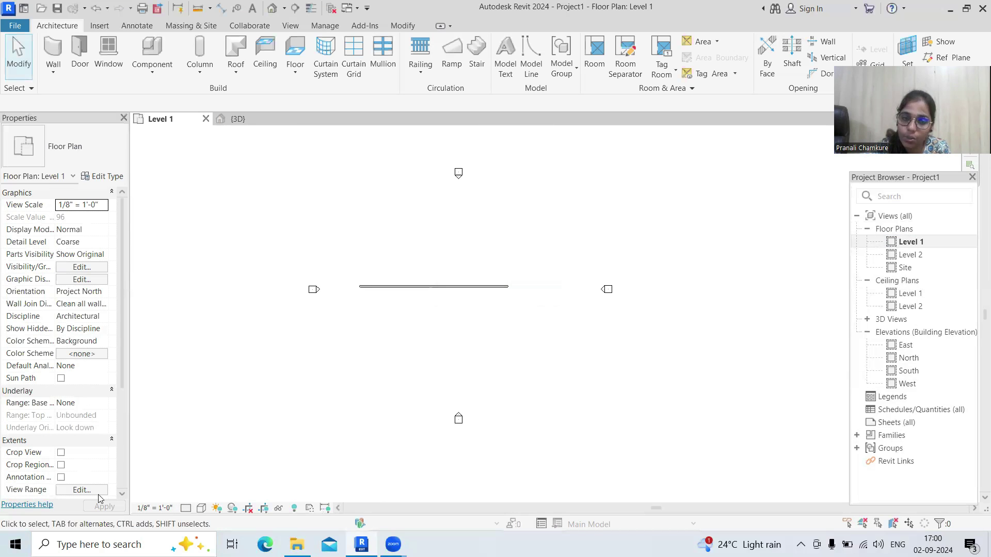
click(154, 508)
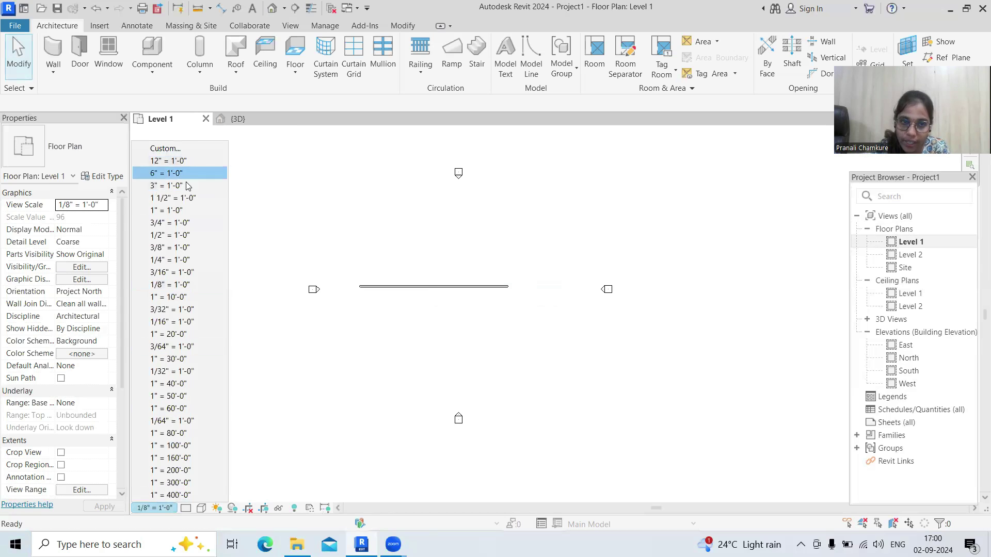
click(291, 406)
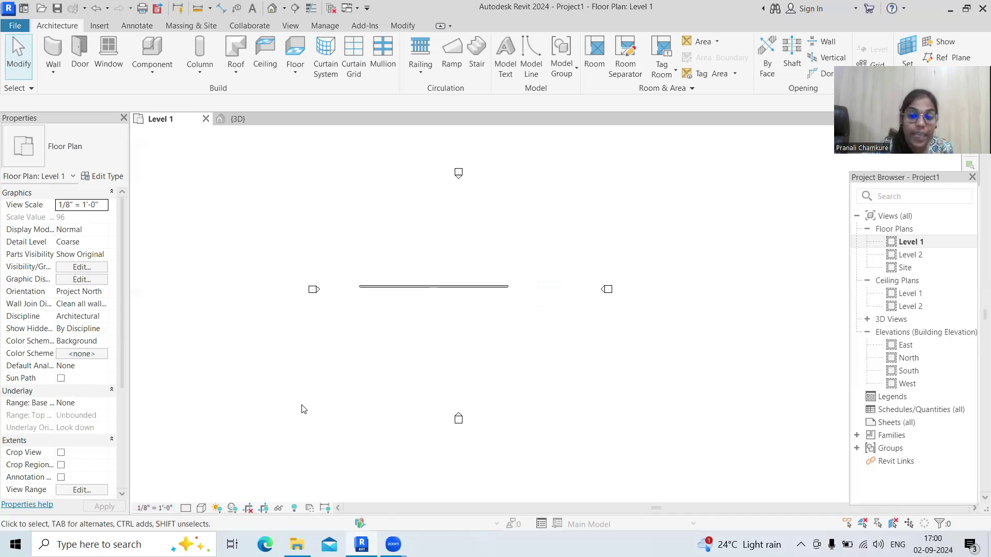
Switch the Level 1 plan's detail level from Coarse to Medium.
click(186, 509)
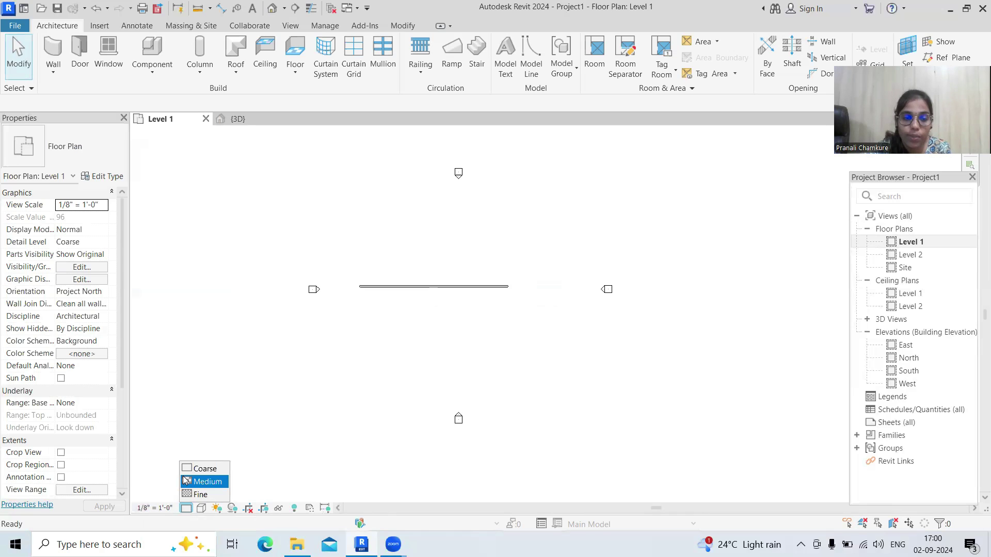
click(189, 482)
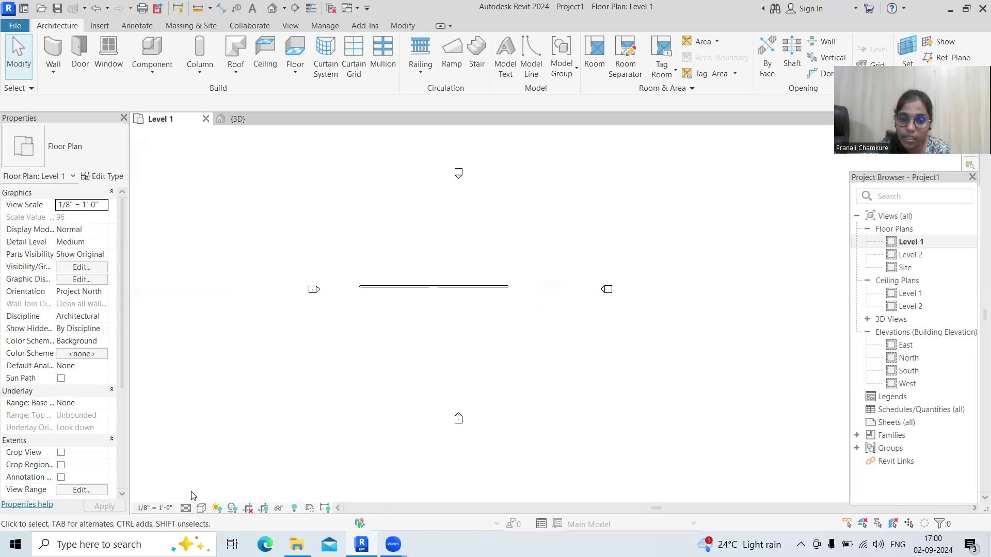
click(189, 507)
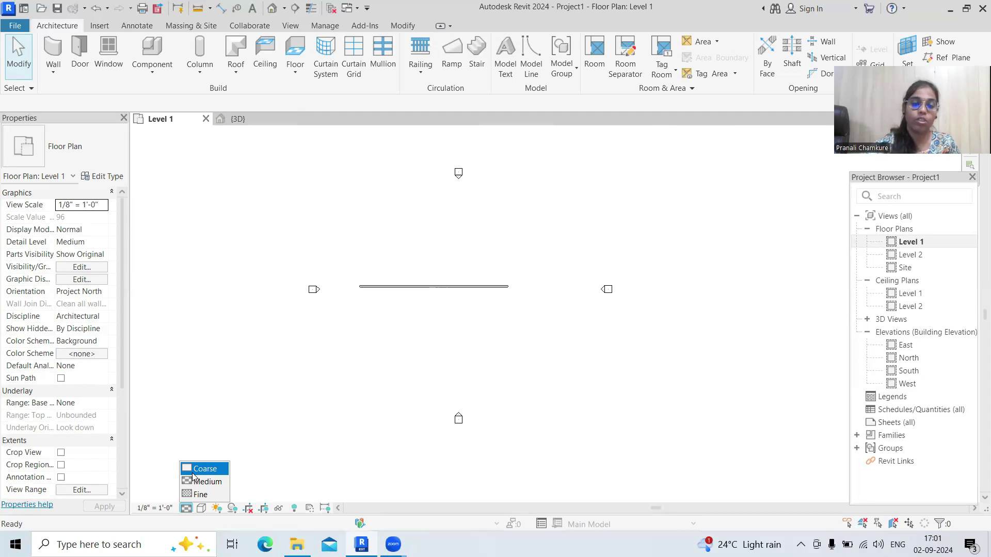
Open the Visual Style menu for the Level 1 plan.
click(201, 509)
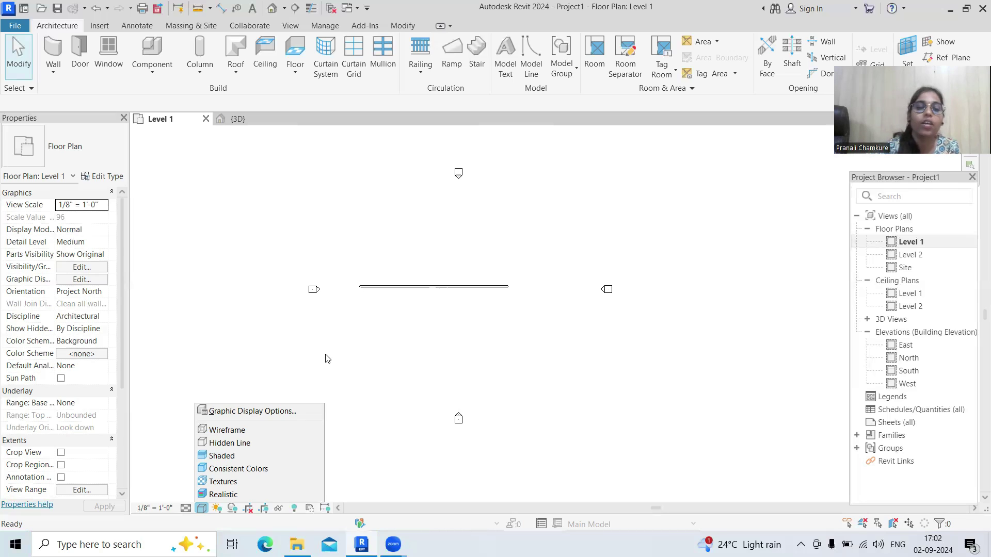
Dismiss the Visual Style menu, keeping the plan's current display style.
click(356, 336)
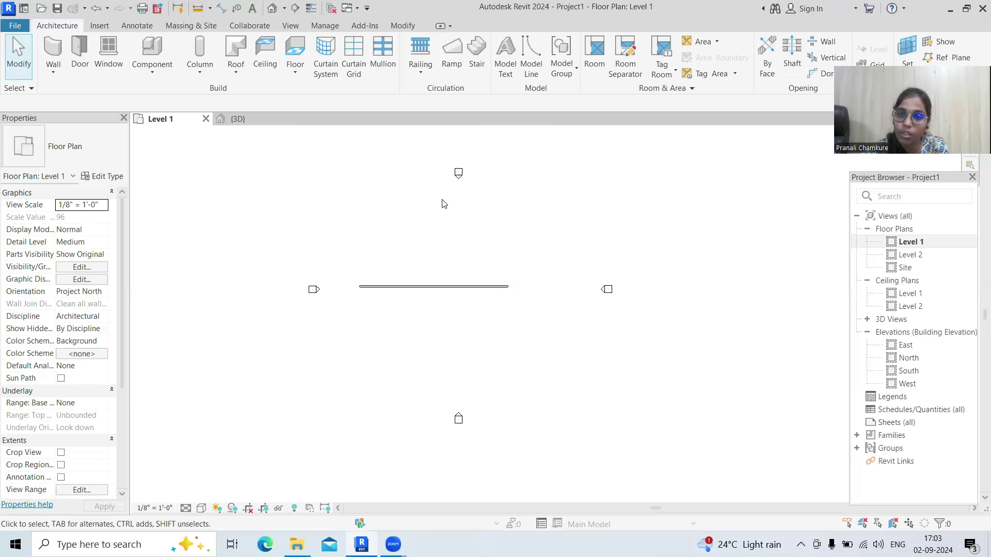
Delete the wall and drag the East elevation marker farther right.
click(411, 286)
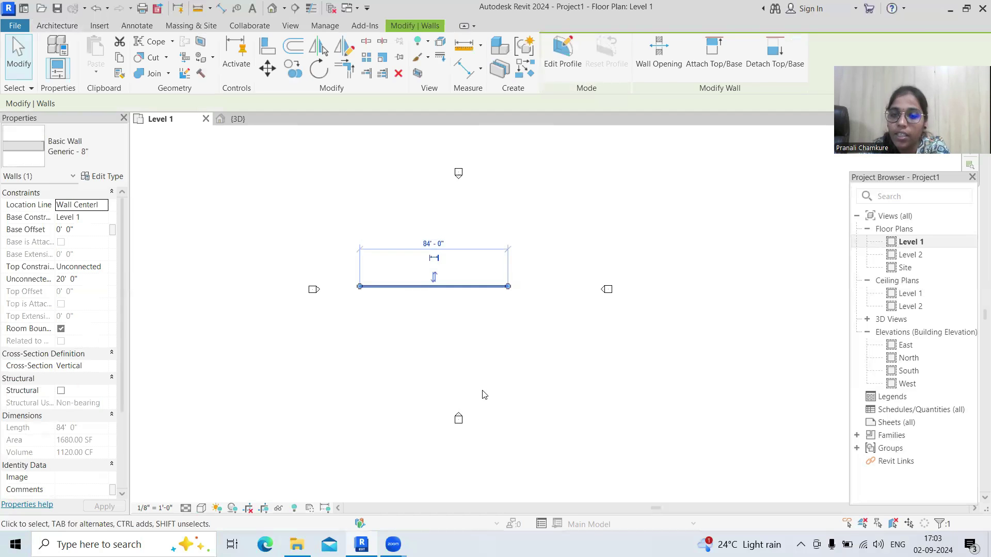
key(Delete)
click(608, 290)
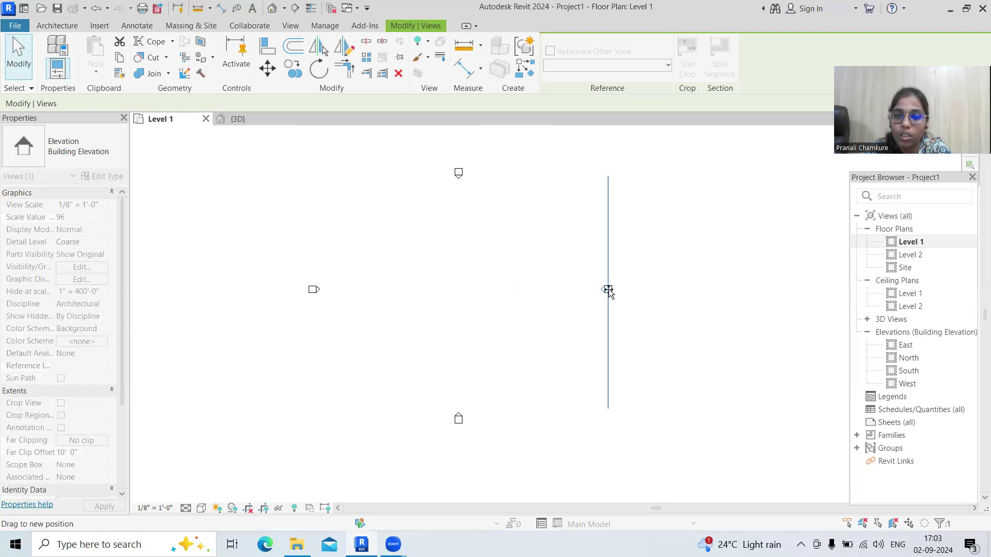
drag(609, 297, 712, 301)
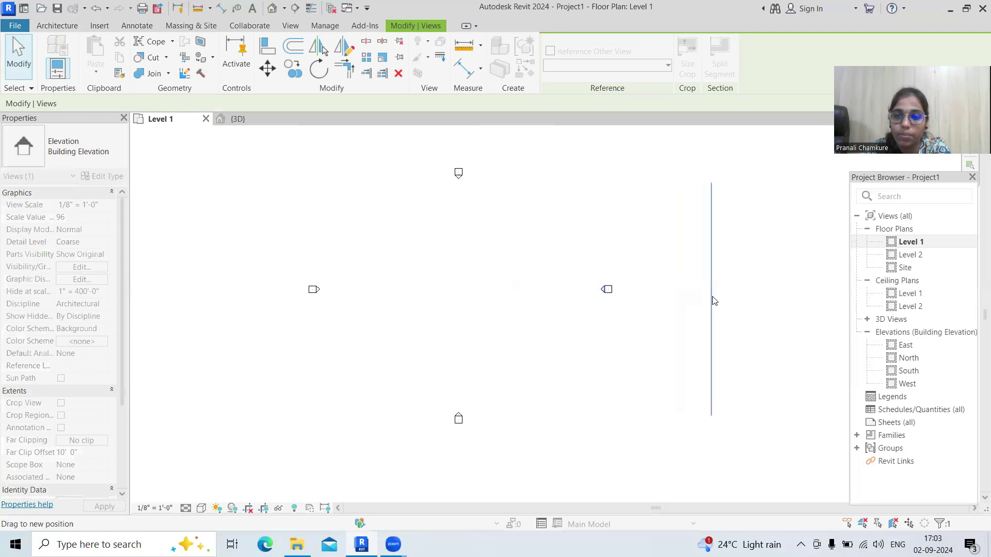
click(681, 294)
mouse_move(649, 327)
mouse_down()
mouse_move(576, 277)
mouse_move(691, 292)
mouse_up()
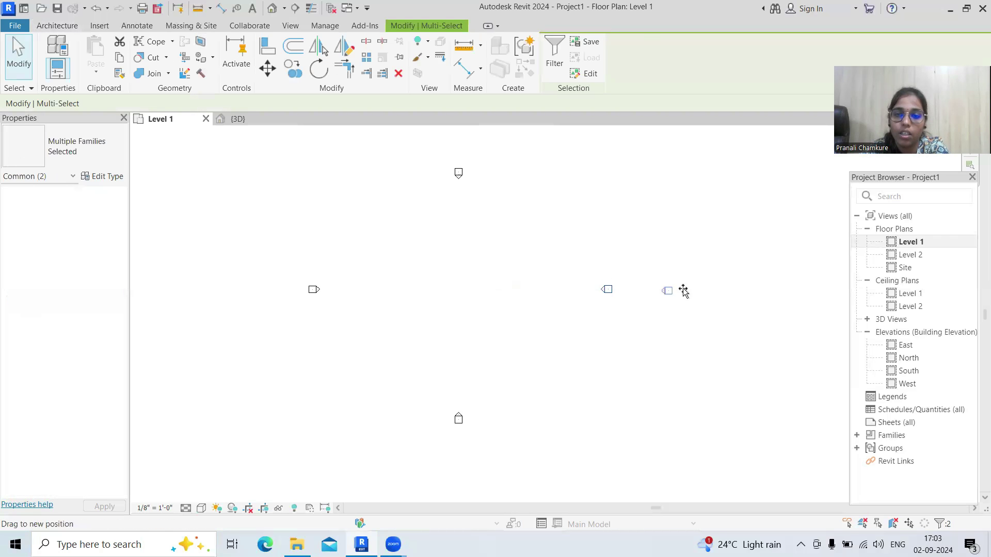
click(413, 324)
Move the South marker down, the West marker left and the North marker up.
drag(578, 445, 421, 384)
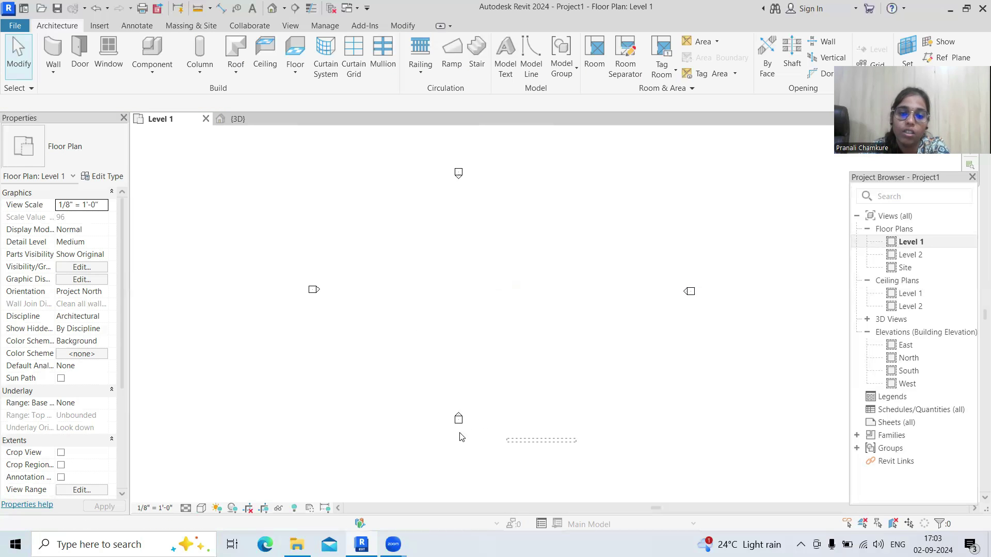
drag(460, 422, 462, 472)
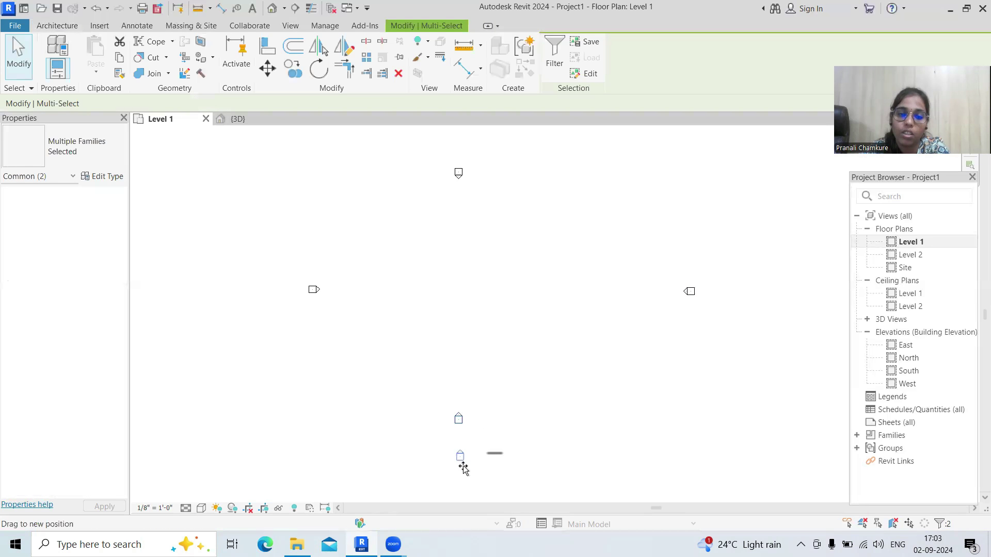
click(313, 298)
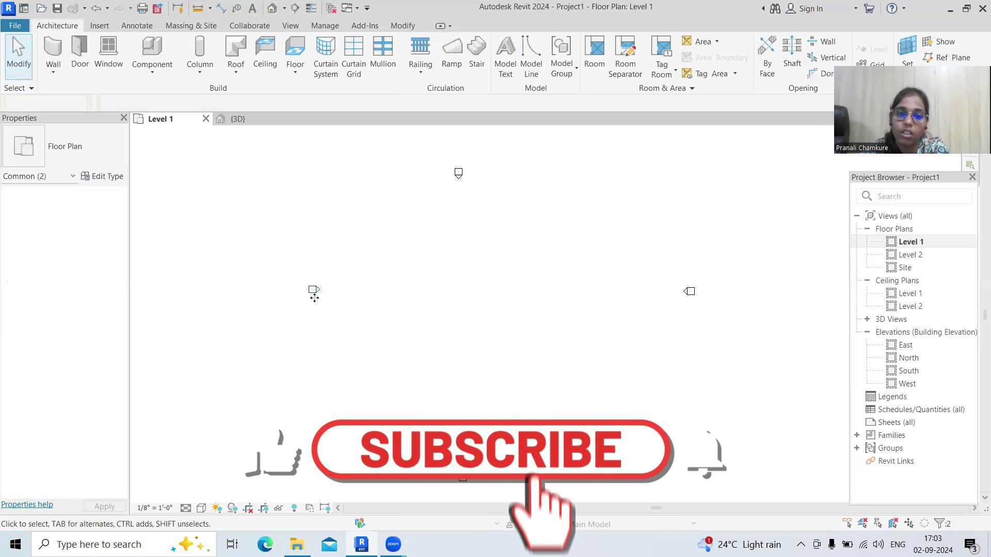
click(312, 290)
drag(310, 288, 234, 281)
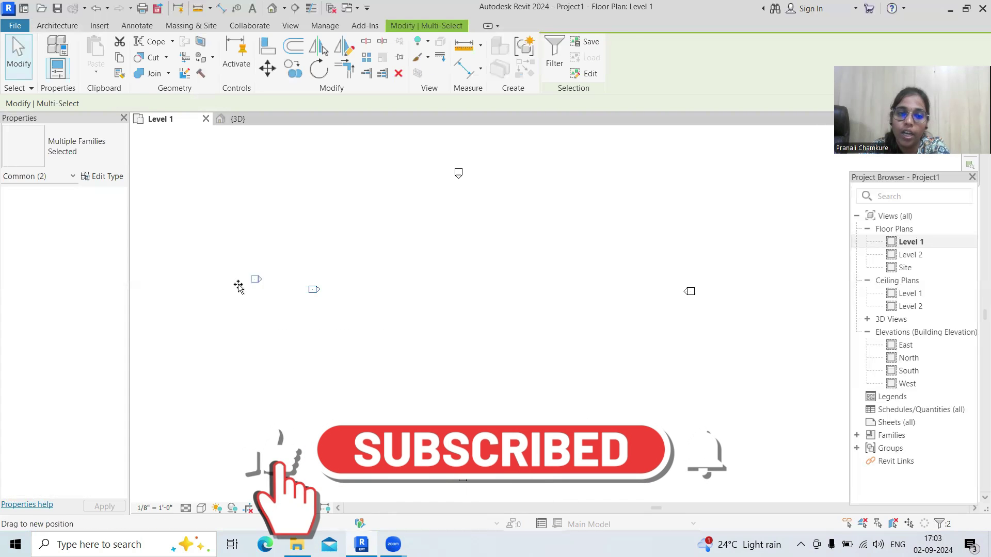
click(470, 205)
click(458, 173)
drag(457, 172, 481, 136)
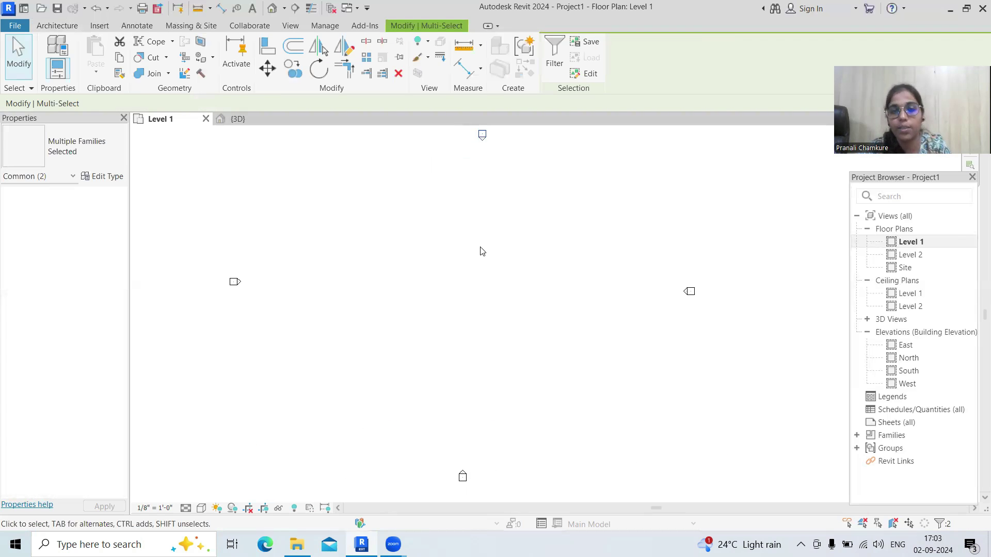
click(482, 250)
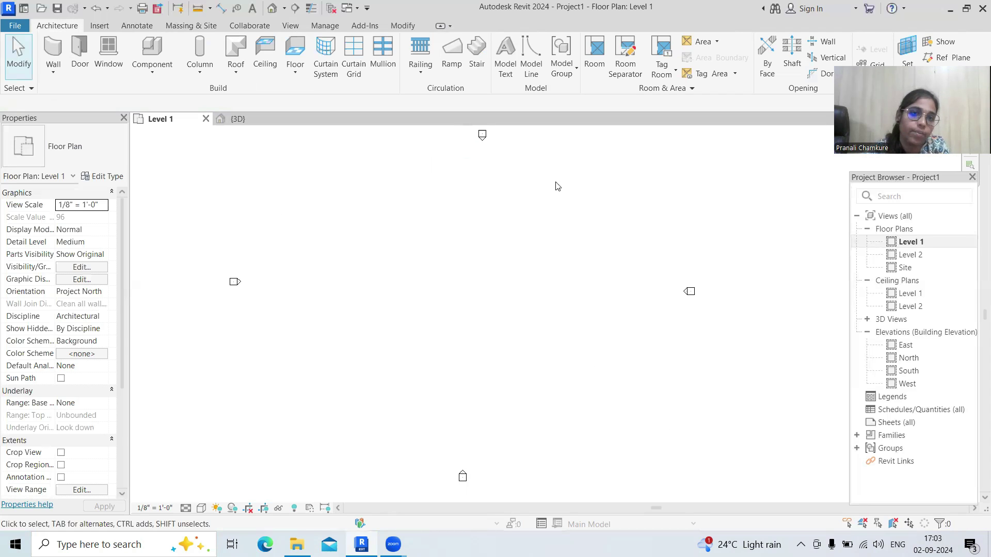
Place a new elevation marker in the upper-left of the Level 1 plan.
click(290, 30)
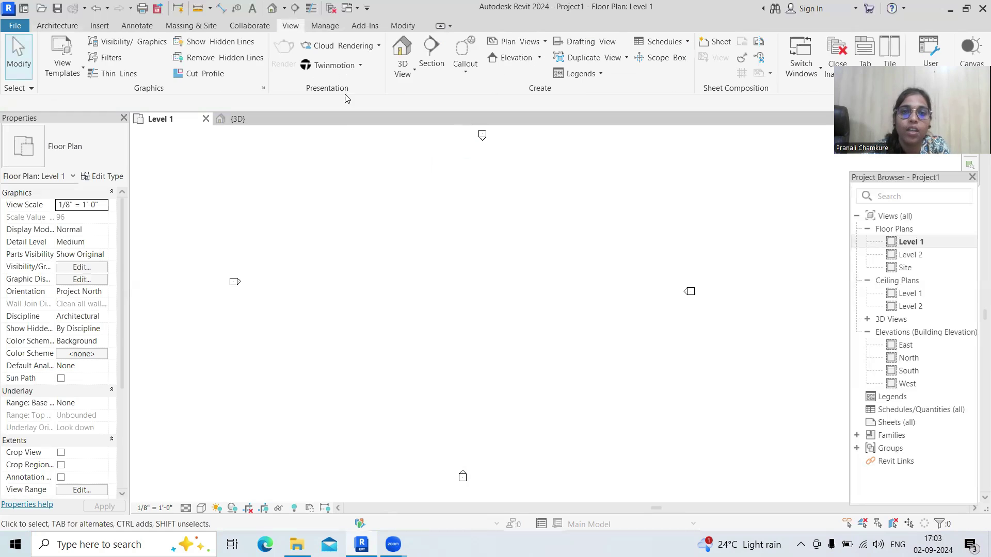
click(516, 58)
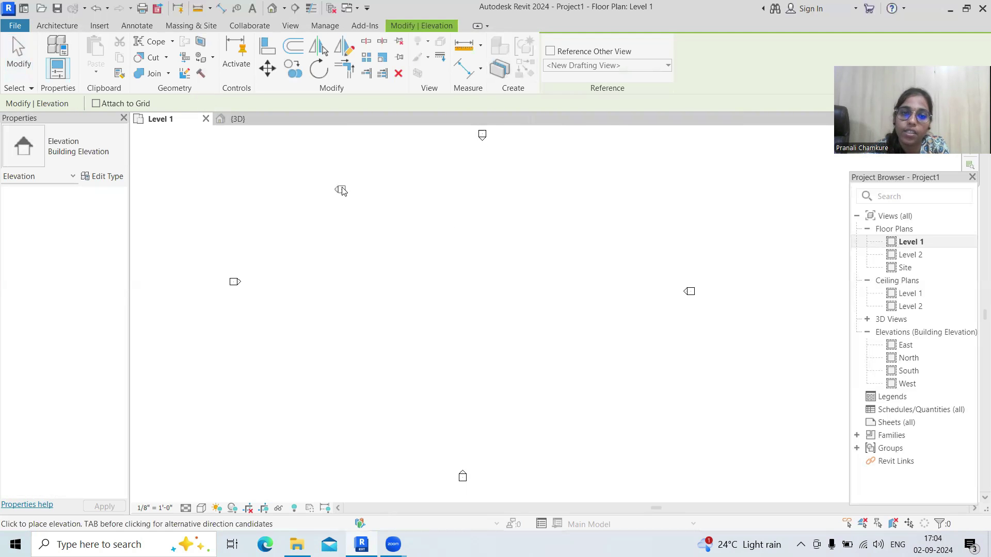
click(341, 185)
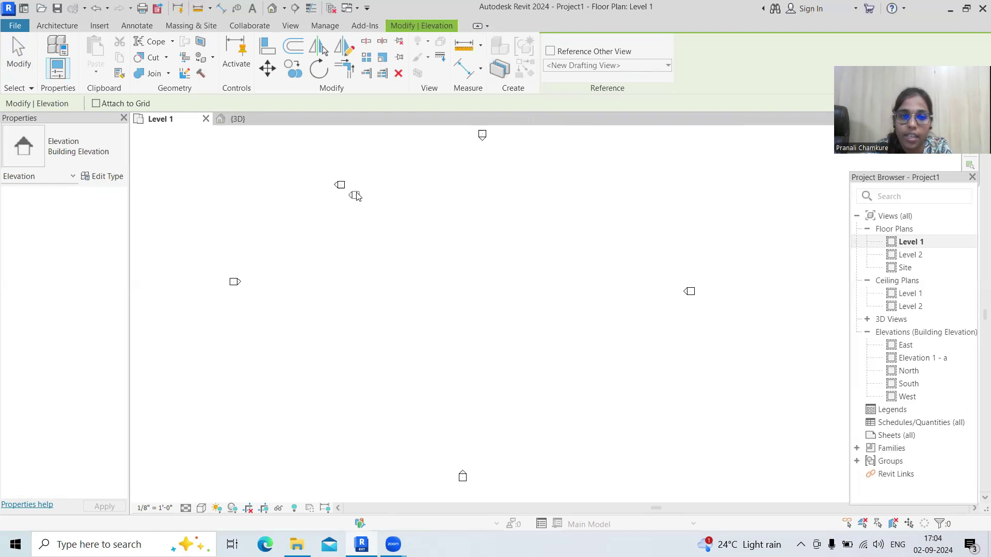
key(Escape)
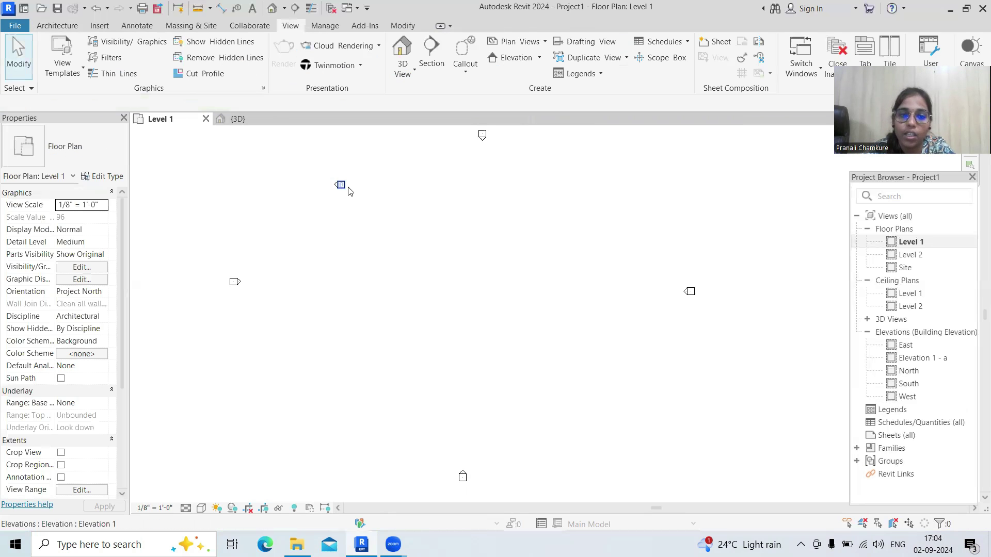
Enable the marker's south and east views, giving Elevation 1 - a, 1 - c and 1 - d.
click(340, 185)
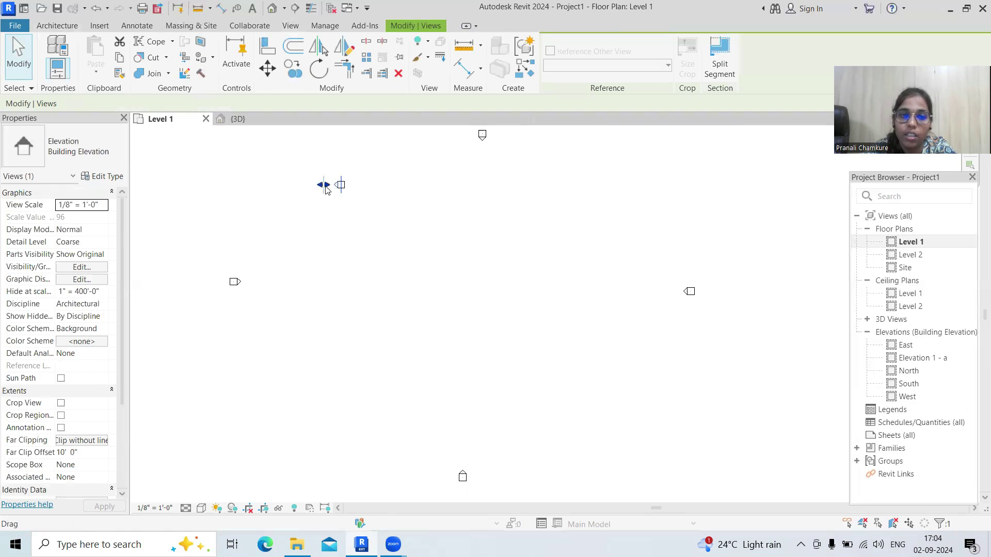
click(343, 187)
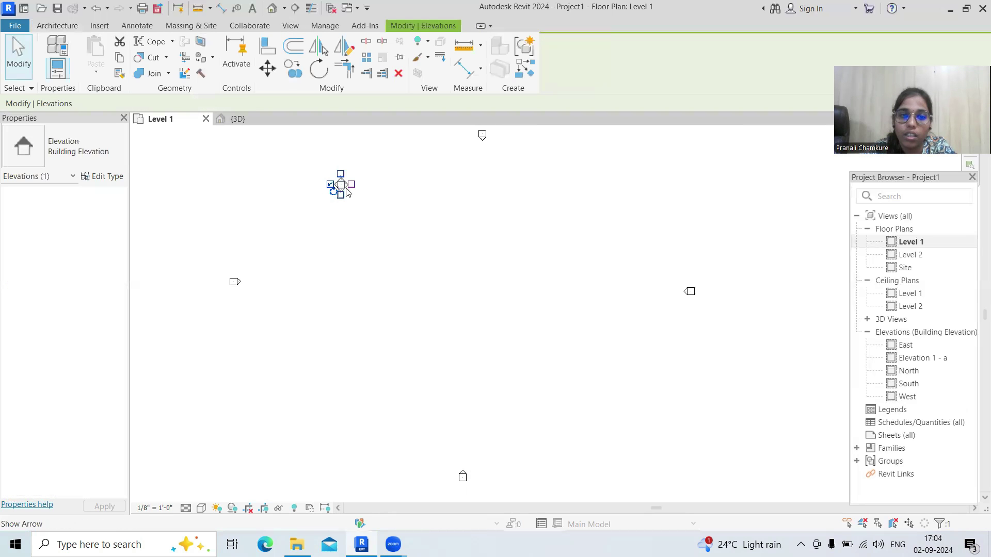
click(340, 195)
click(351, 185)
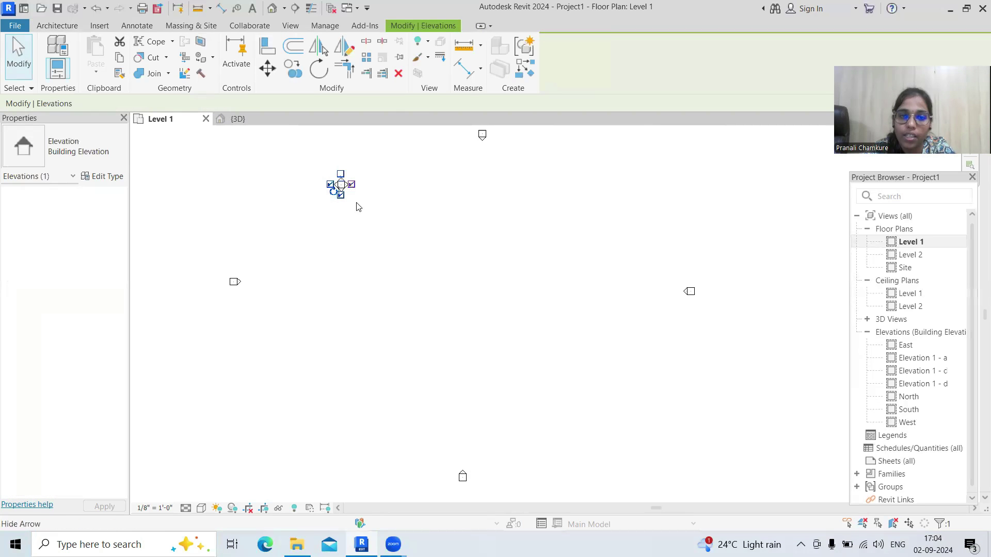
click(355, 254)
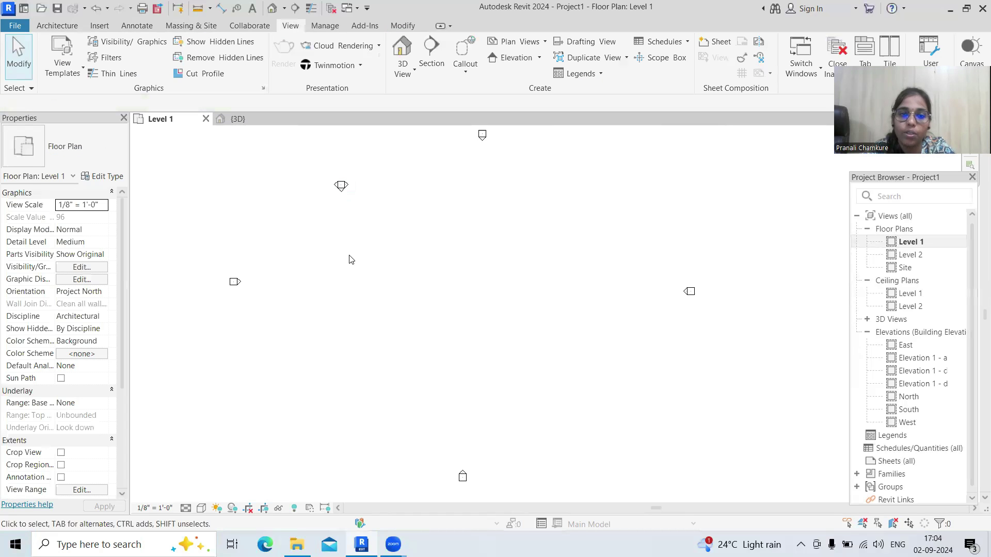
click(341, 187)
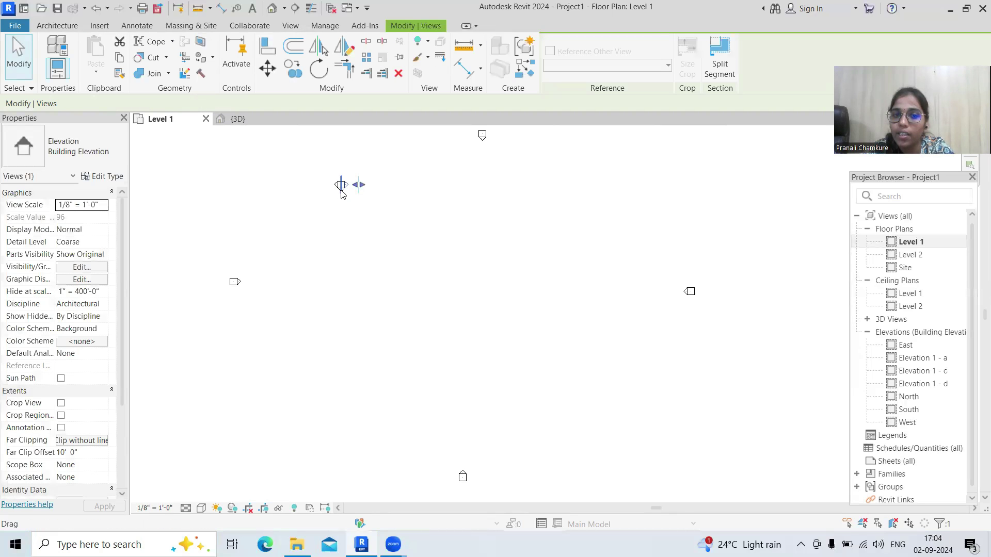
Delete the added elevation marker, leaving only East, North, South and West elevations.
key(Delete)
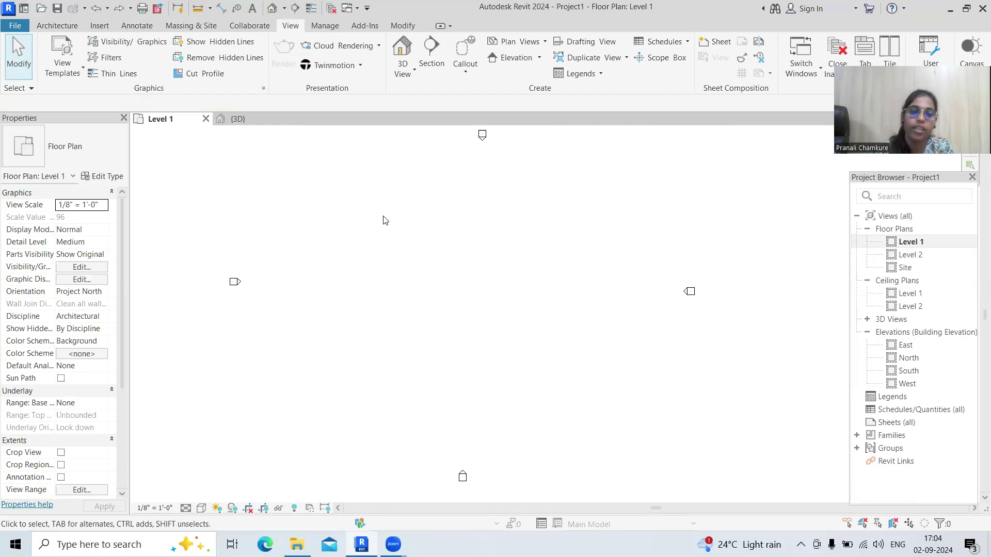
Zoom out of the empty Level 1 floor plan.
scroll(381, 240, down, 1)
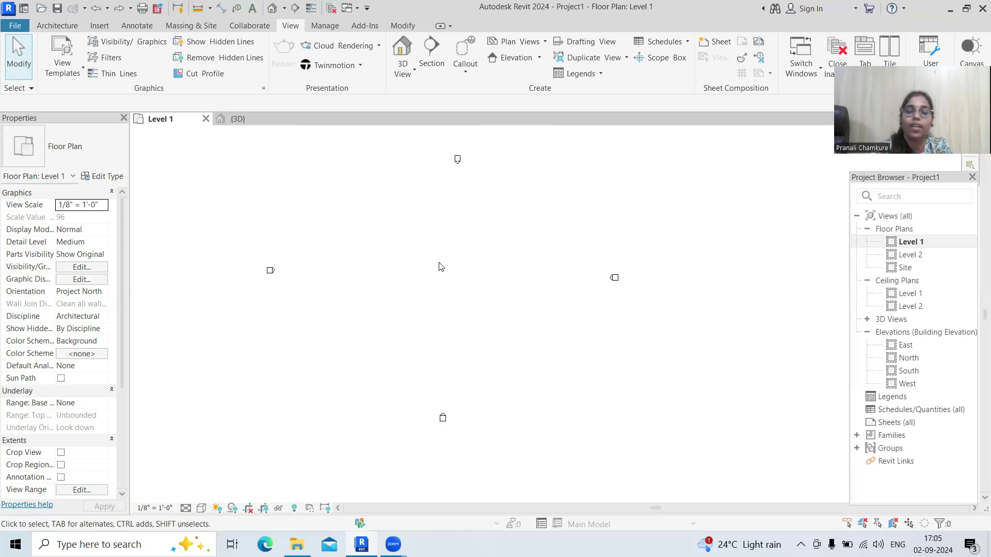
Draw a single horizontal Generic - 8" wall across the upper part of the Level 1 plan.
click(57, 25)
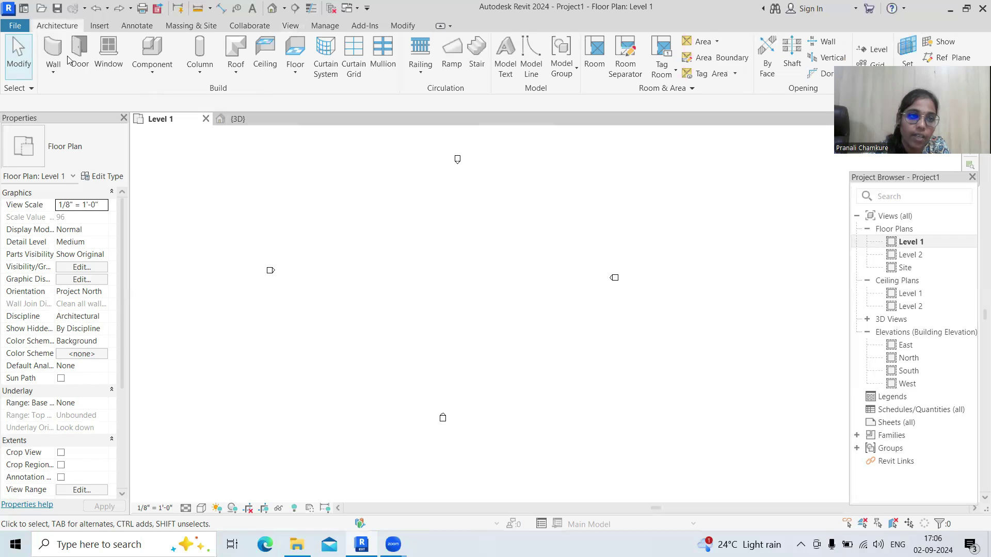
click(56, 51)
click(344, 247)
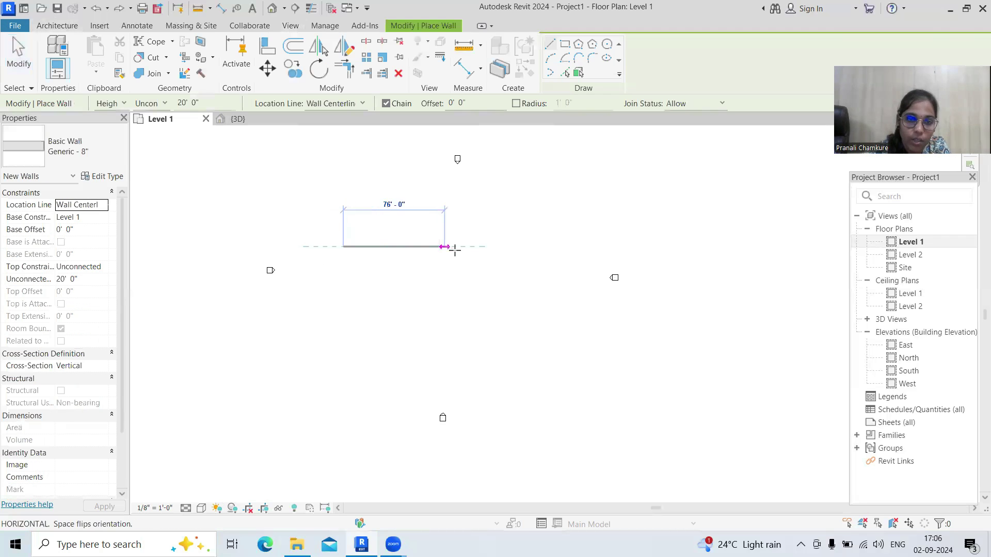
click(456, 246)
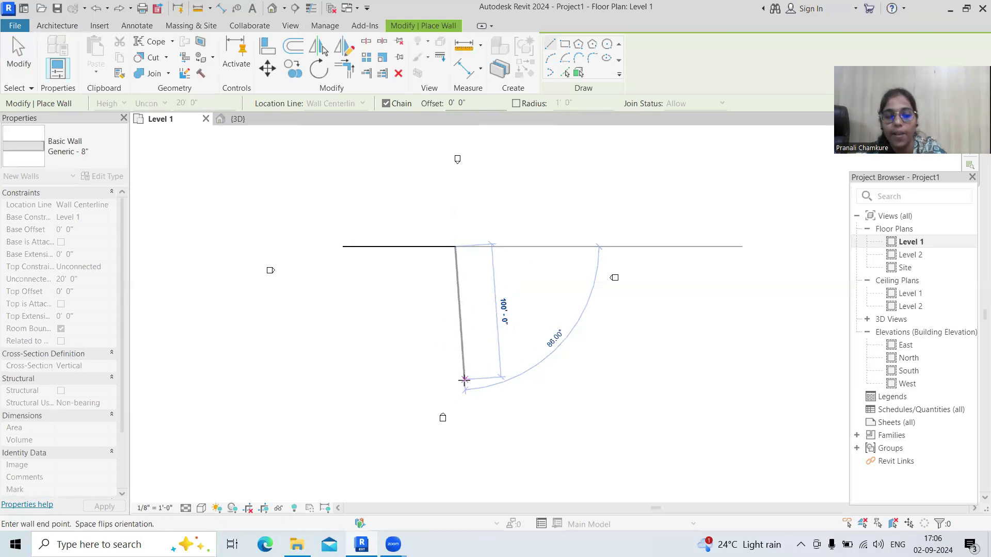
key(Escape)
key(Escape)
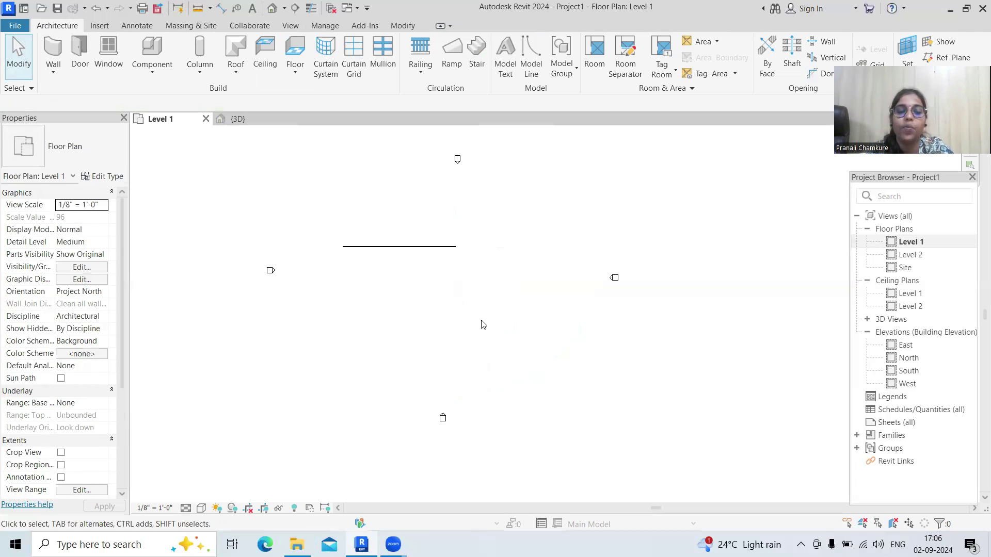
Start the Wall tool with WA, then cancel it.
key(w)
key(a)
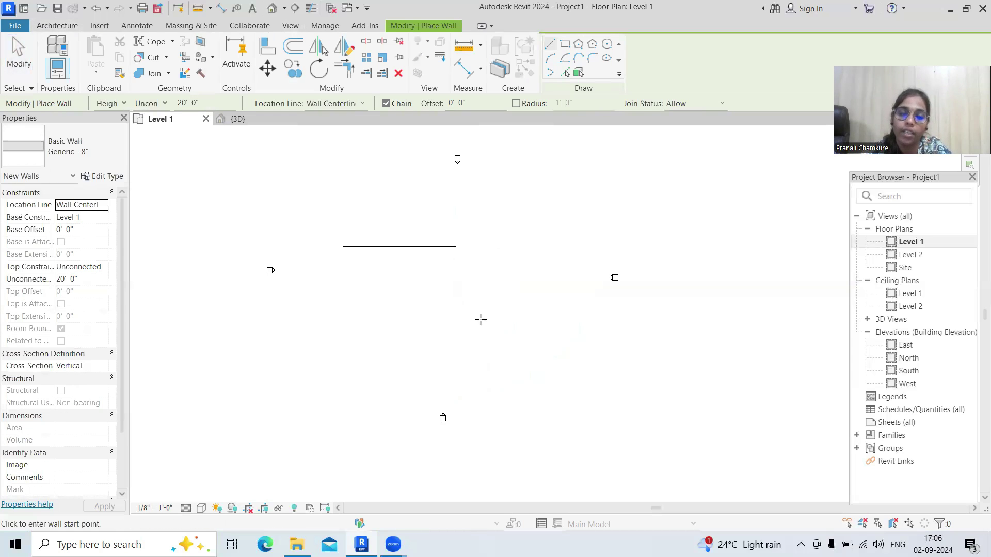
key(Escape)
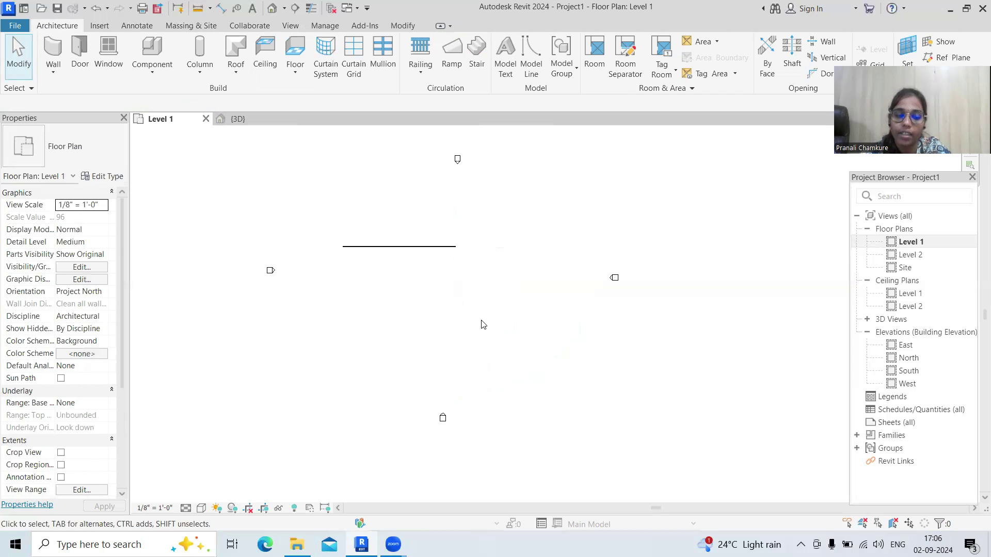
Draw an L-shaped wall below the first: a horizontal run turning downward at its right end.
key(w)
key(a)
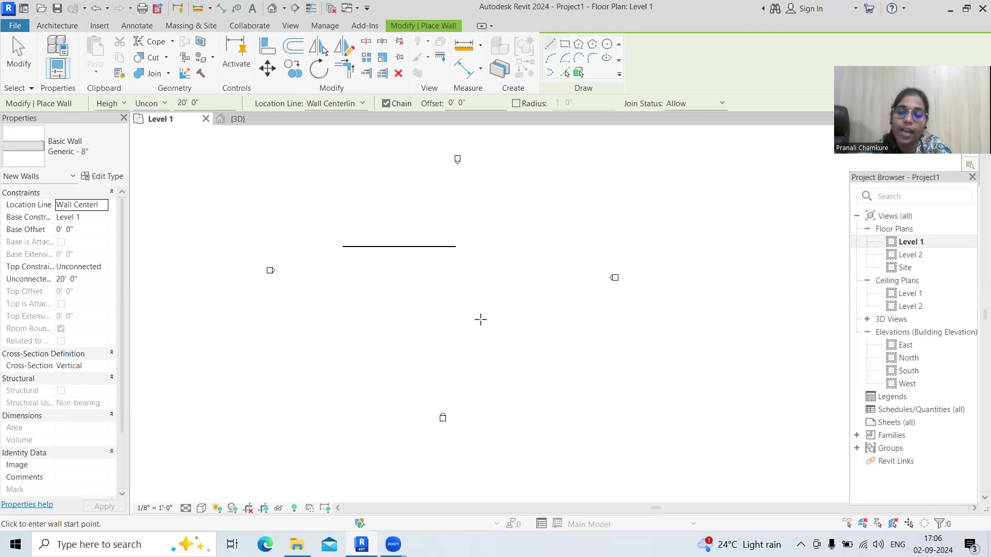
click(429, 287)
click(515, 288)
click(515, 331)
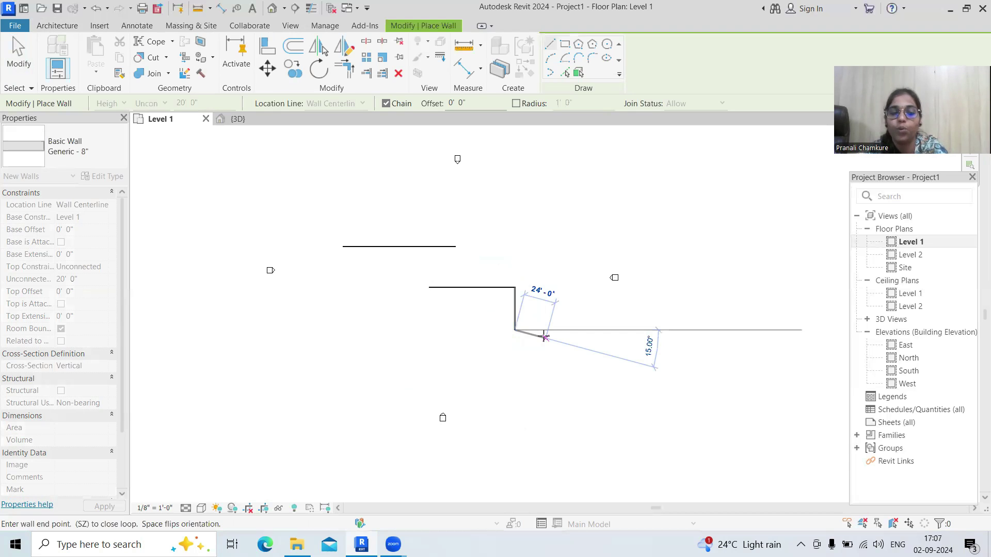
key(Escape)
key(Escape)
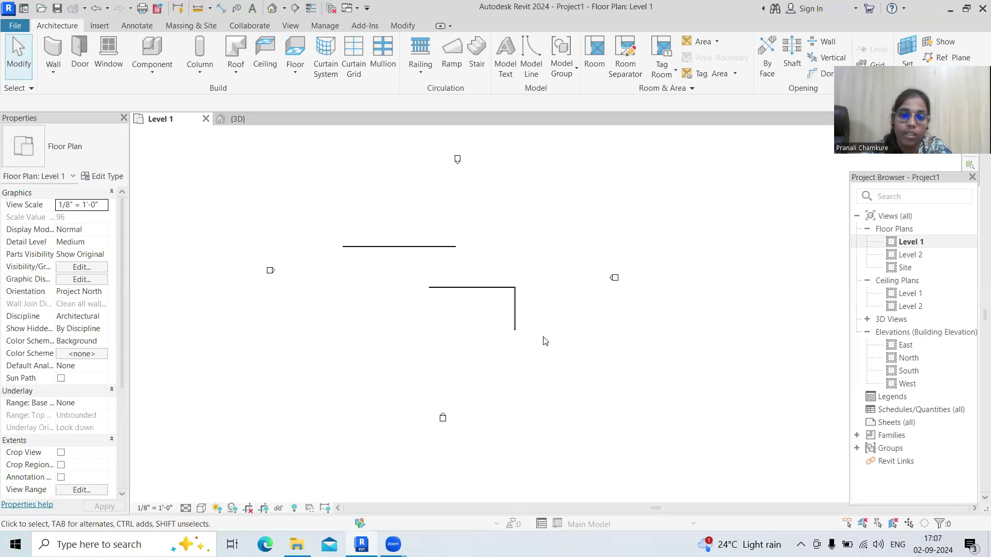
right_click(369, 310)
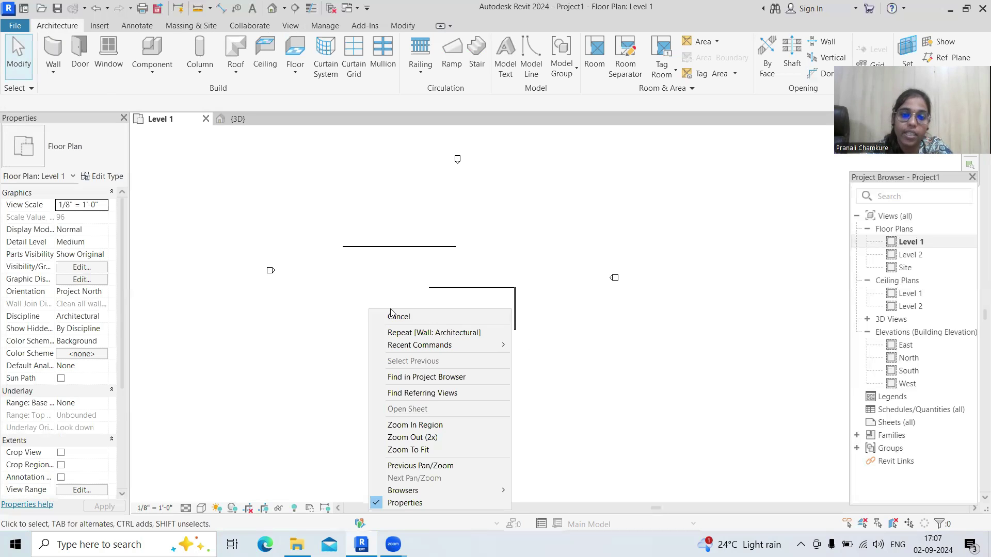
click(393, 316)
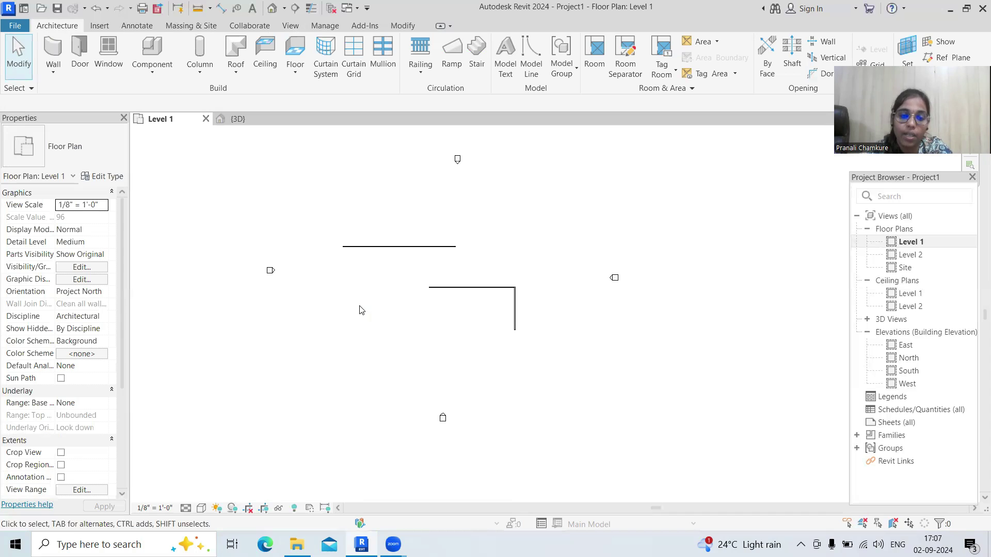